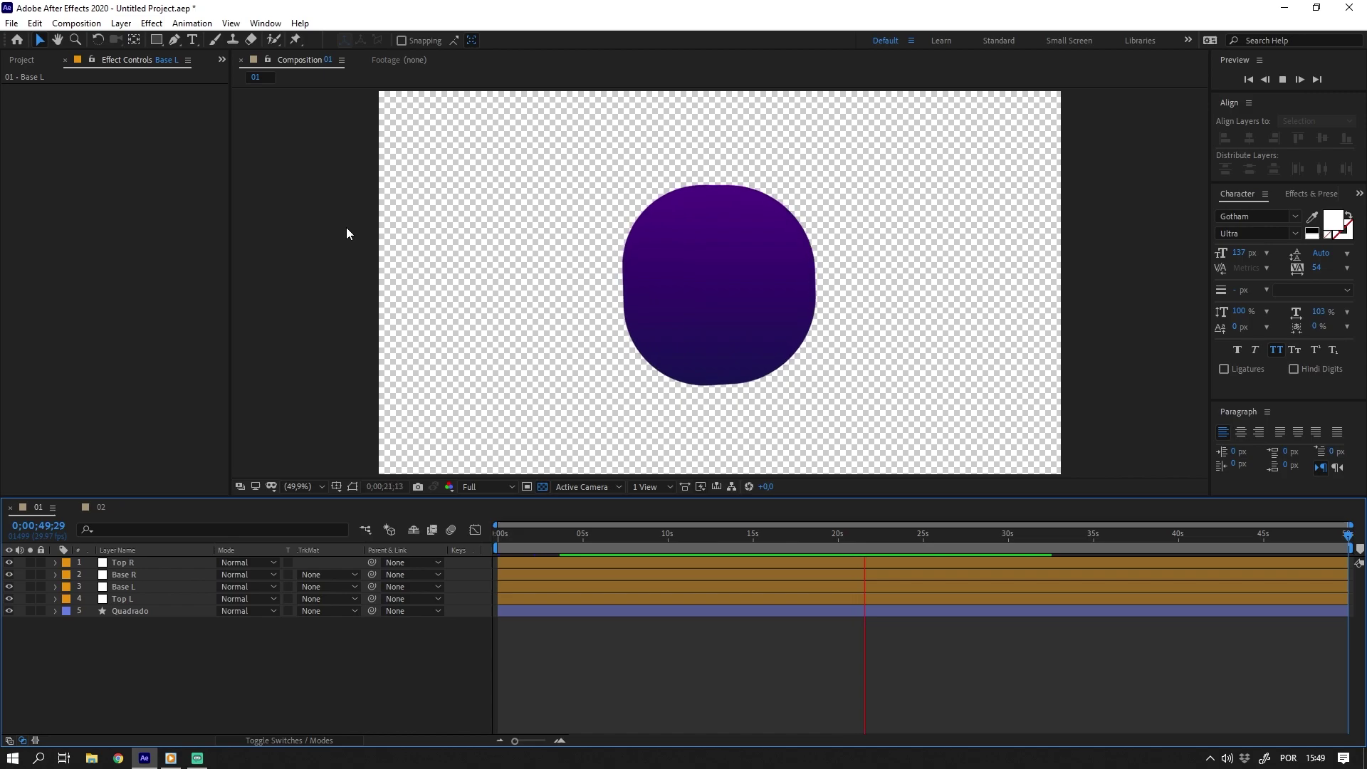
Open the Create Nulls From Paths.jsx panel, dock it below the composition, and hide all five layers.
{"action": "left_click", "coordinate": [268, 24]}
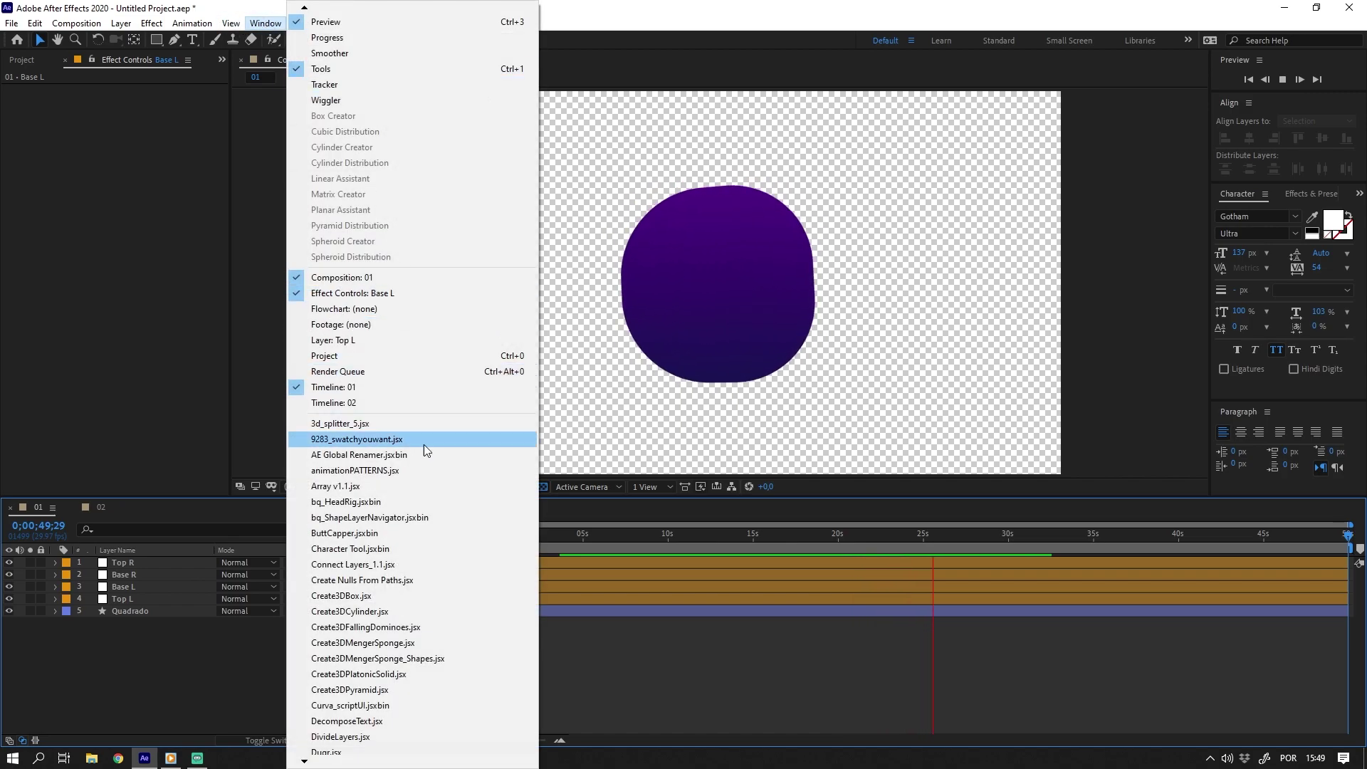
{"action": "left_click", "coordinate": [396, 583]}
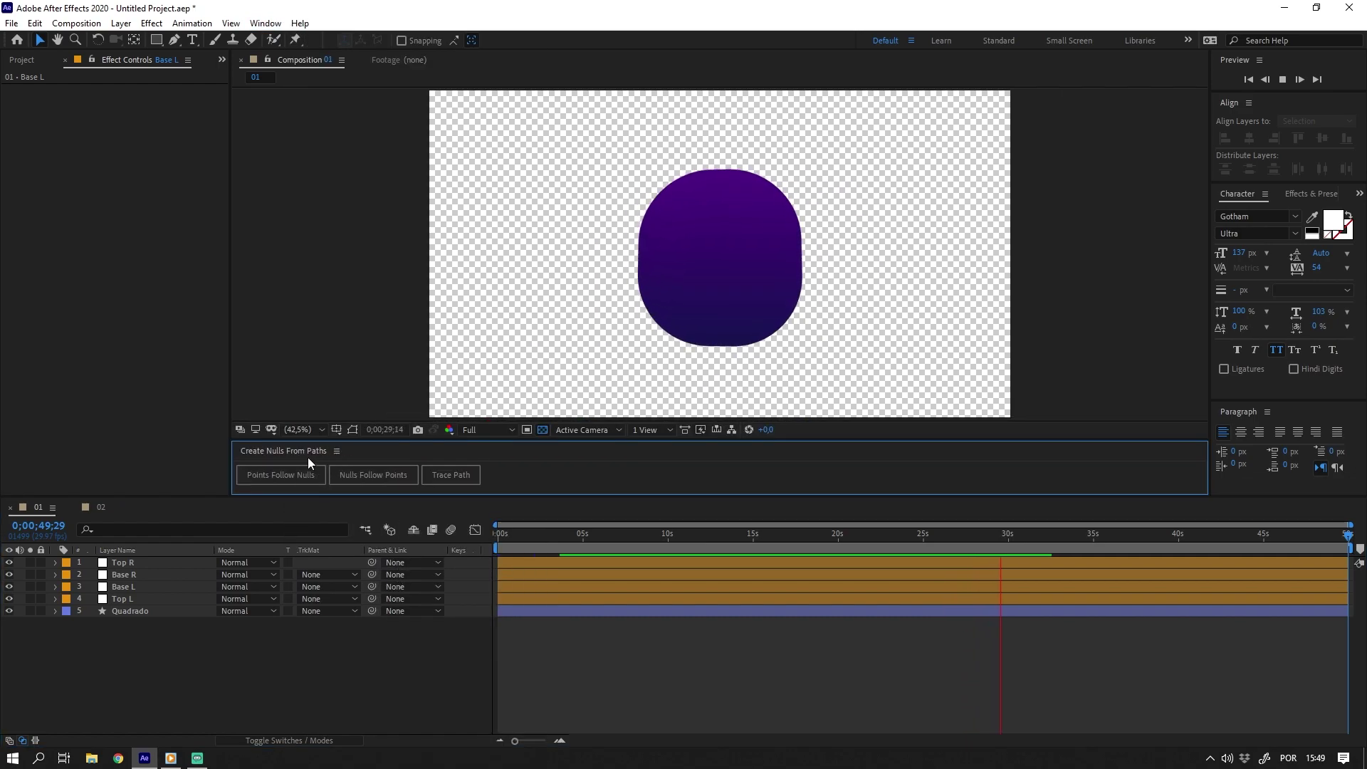
{"action": "left_click_drag", "start_coordinate": [295, 451], "coordinate": [399, 450]}
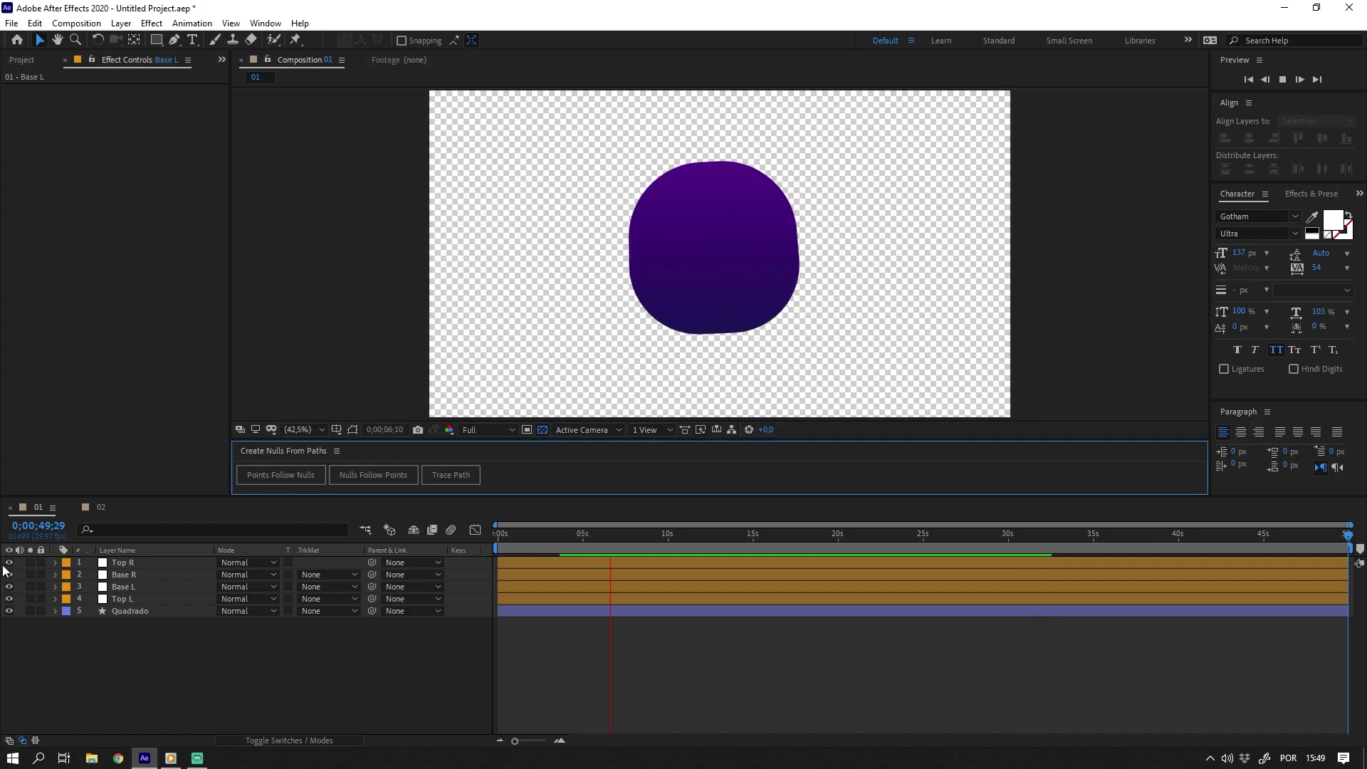
{"action": "left_click_drag", "start_coordinate": [9, 562], "coordinate": [9, 613]}
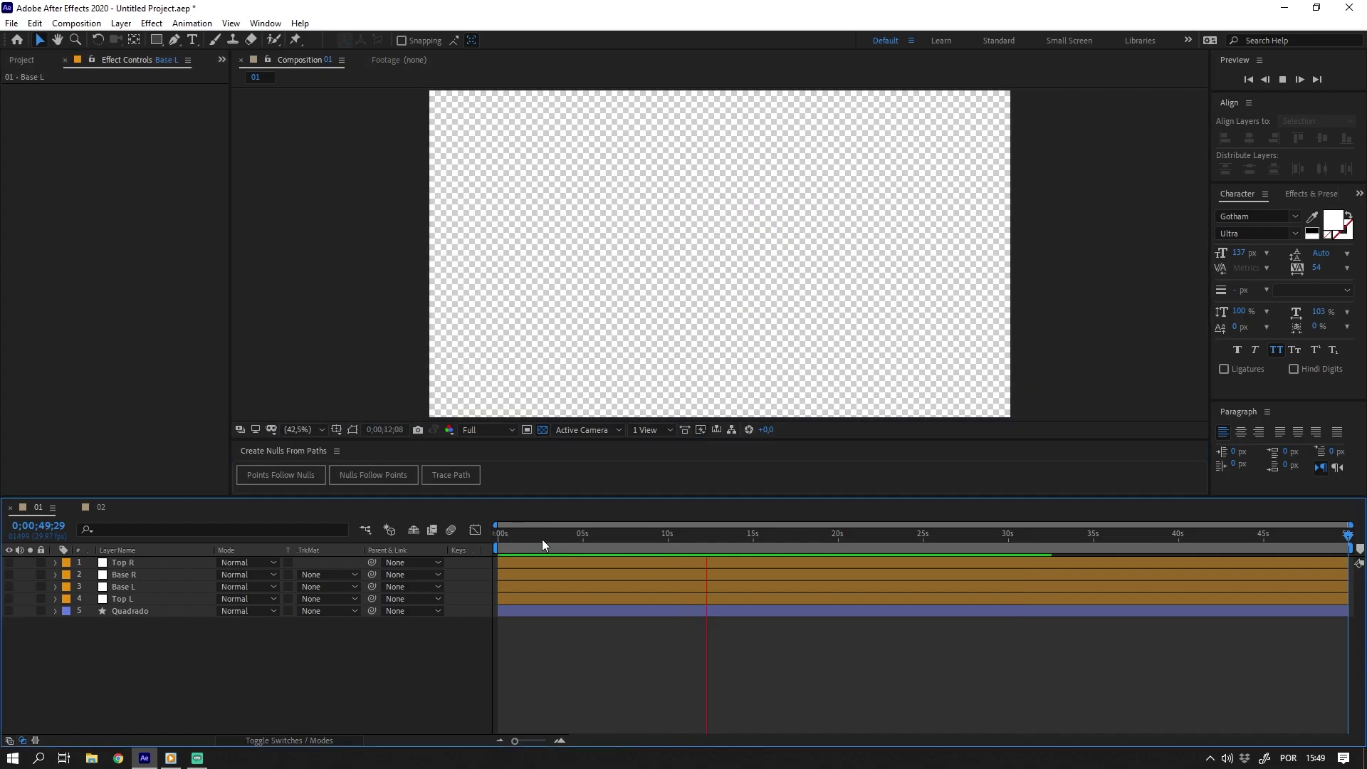
Draw a square with the Rectangle tool and give it a dark navy 081D4C fill.
{"action": "key", "text": "space"}
{"action": "left_click", "coordinate": [158, 42]}
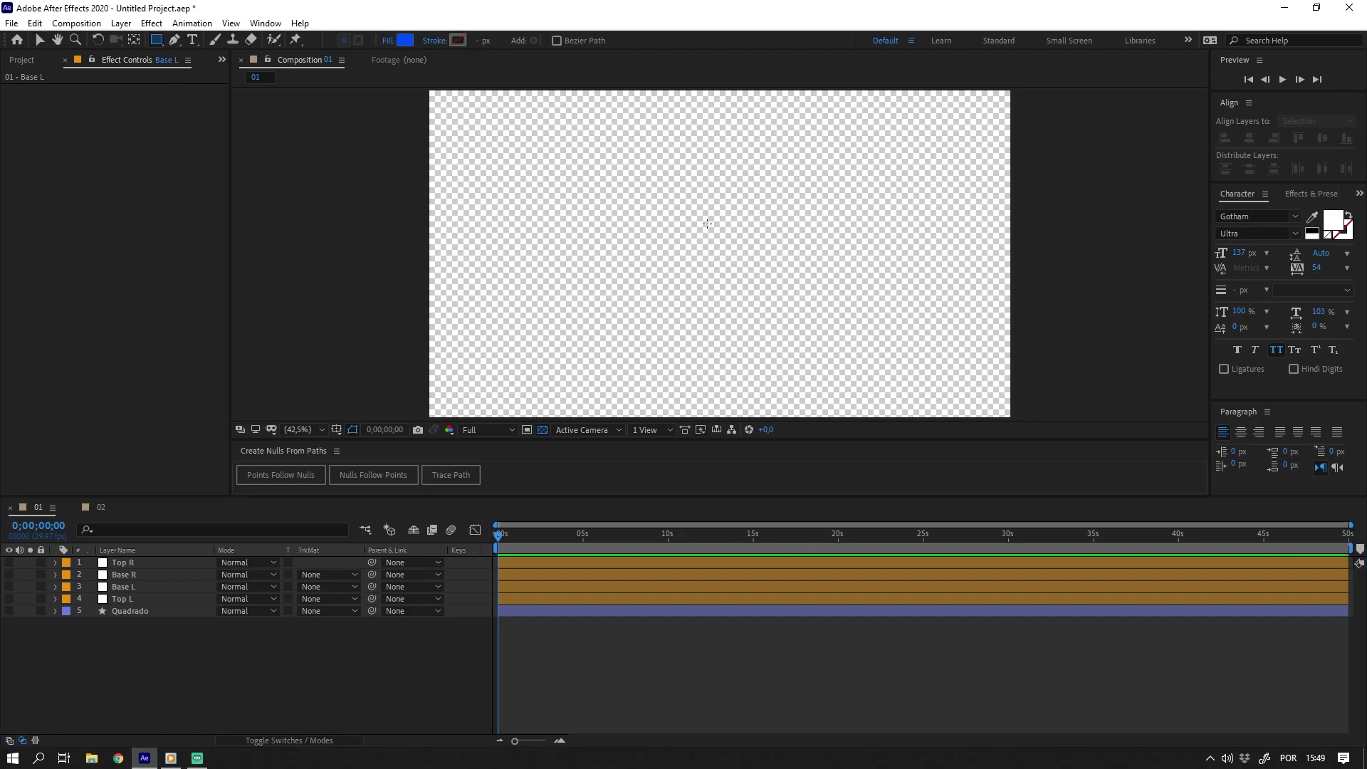
{"action": "left_click_drag", "start_coordinate": [649, 190], "coordinate": [782, 320]}
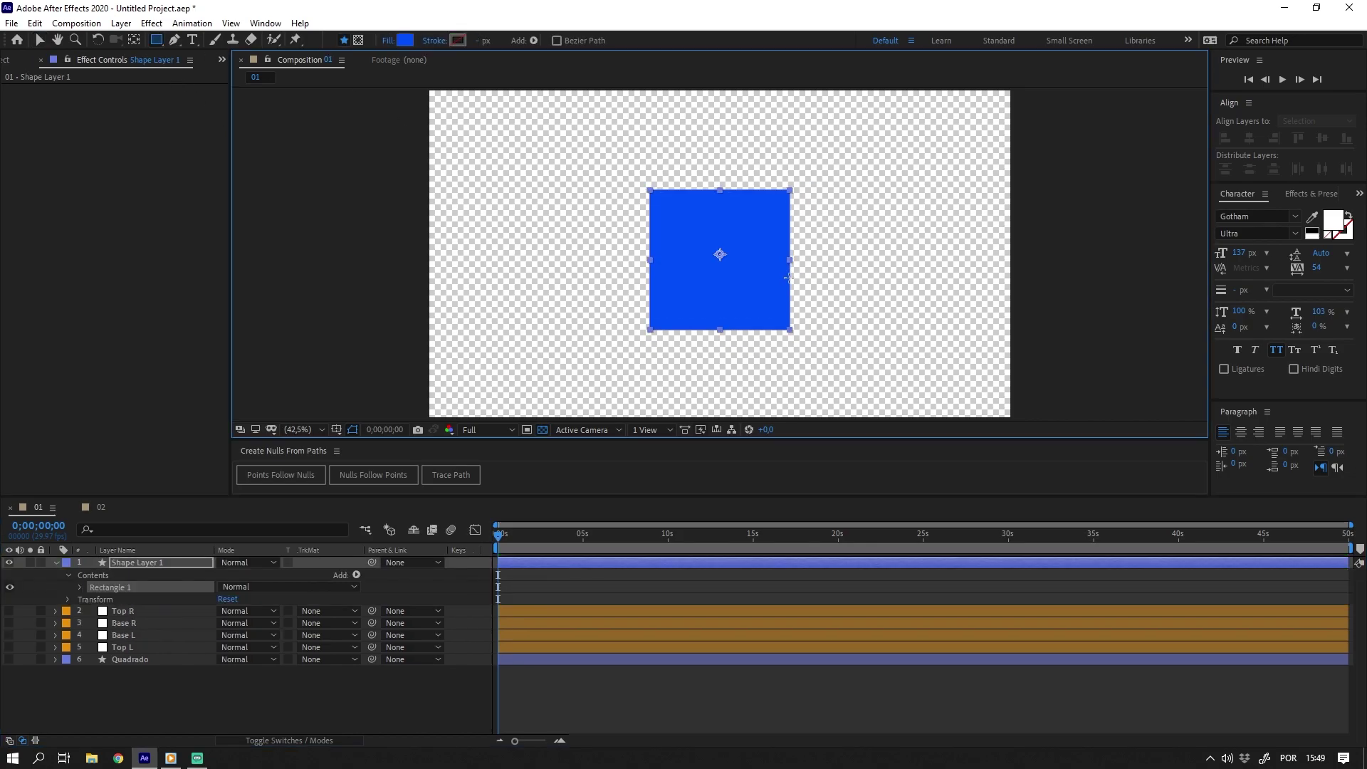
{"action": "left_click", "coordinate": [403, 41]}
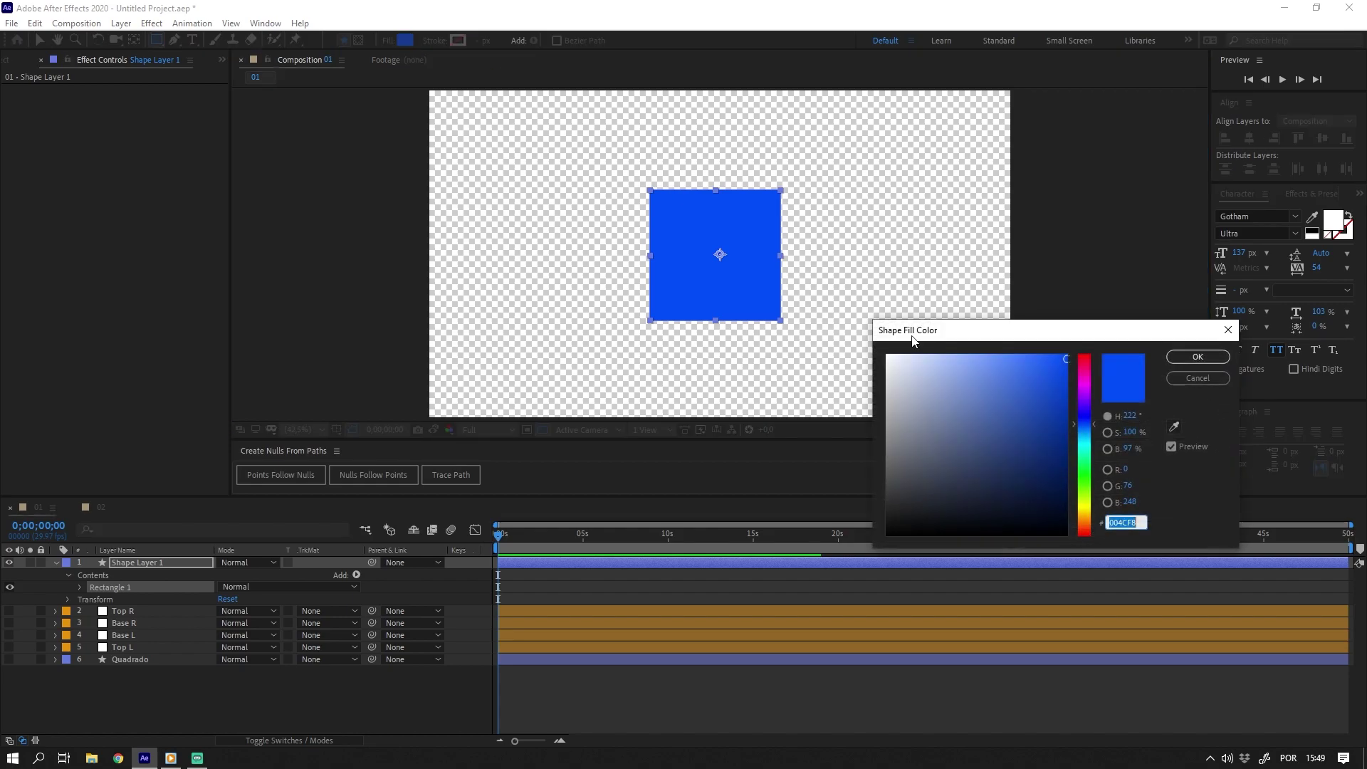
{"action": "left_click", "coordinate": [1046, 467]}
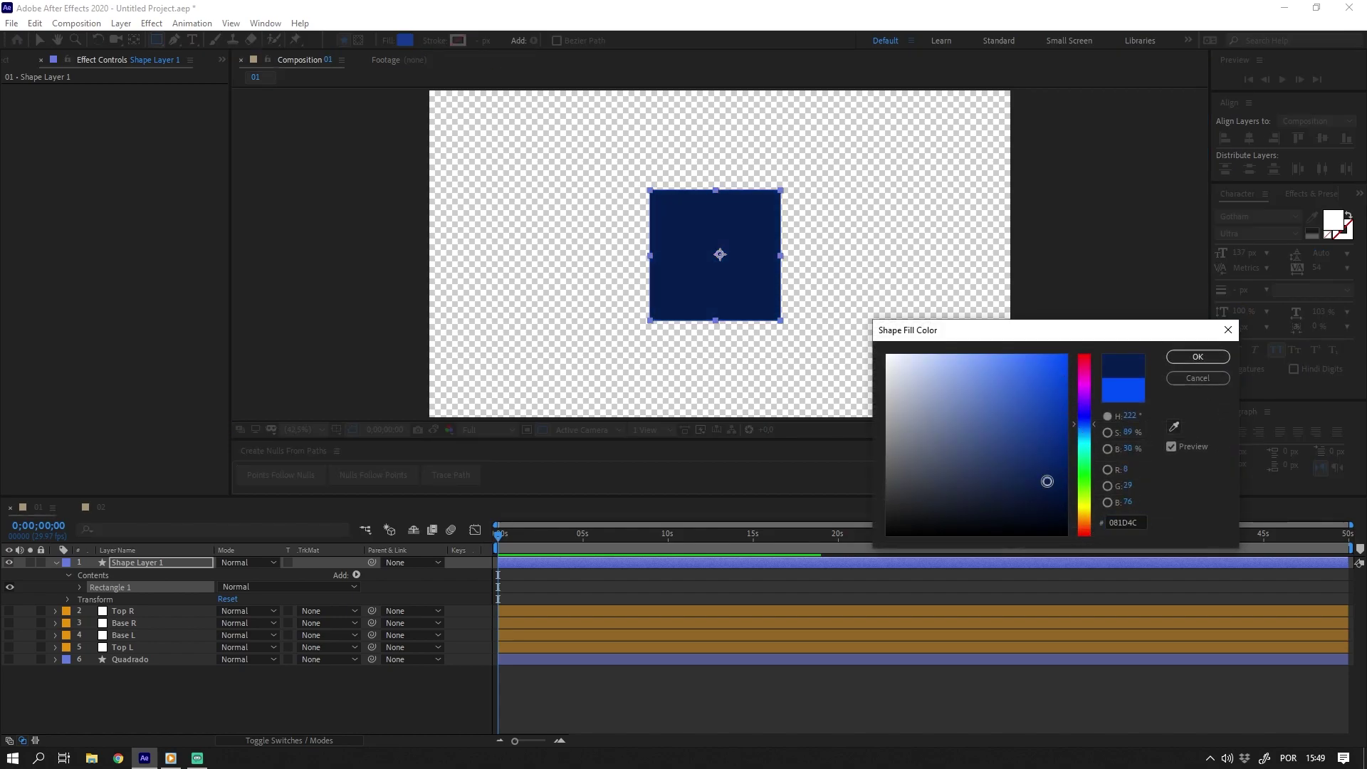
{"action": "left_click", "coordinate": [1202, 356]}
Centre Shape Layer 1 in the composition and return to the Selection tool.
{"action": "left_click", "coordinate": [314, 675]}
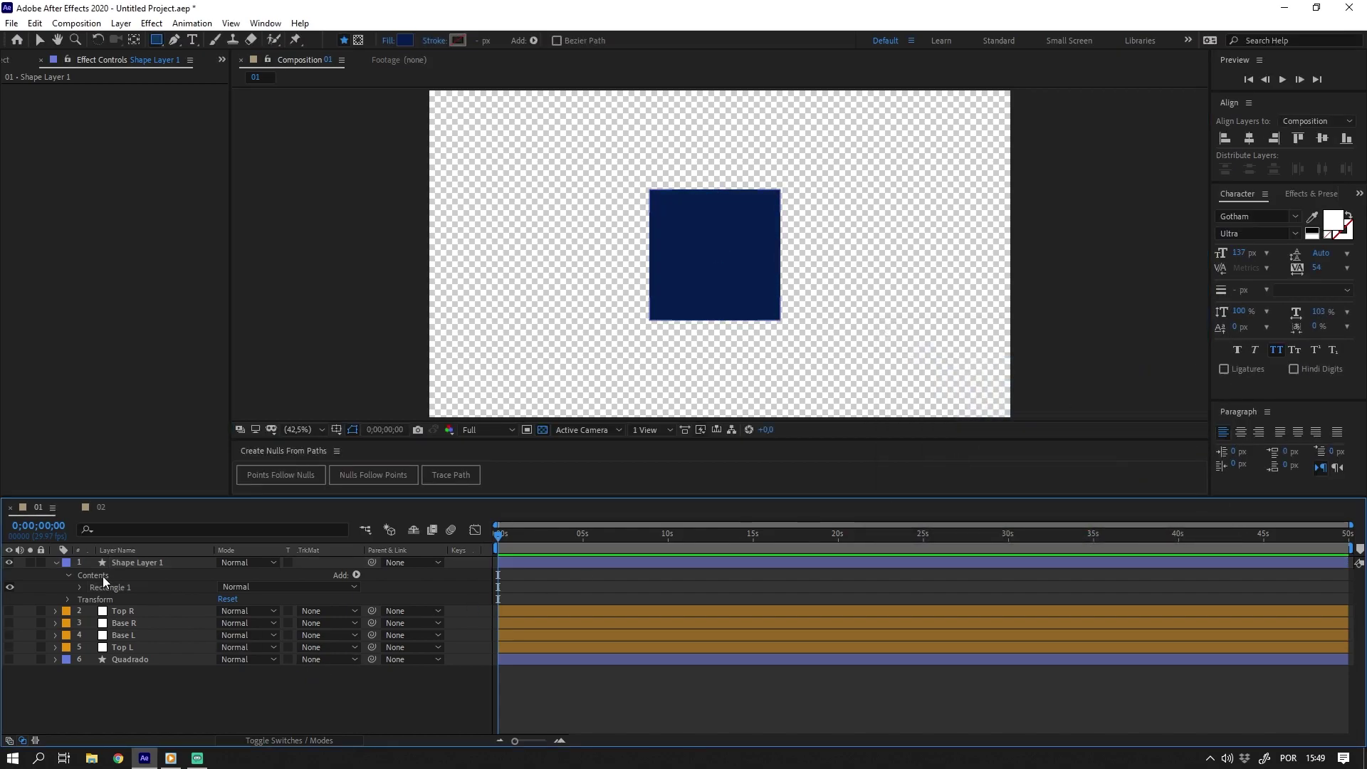
{"action": "left_click", "coordinate": [168, 562]}
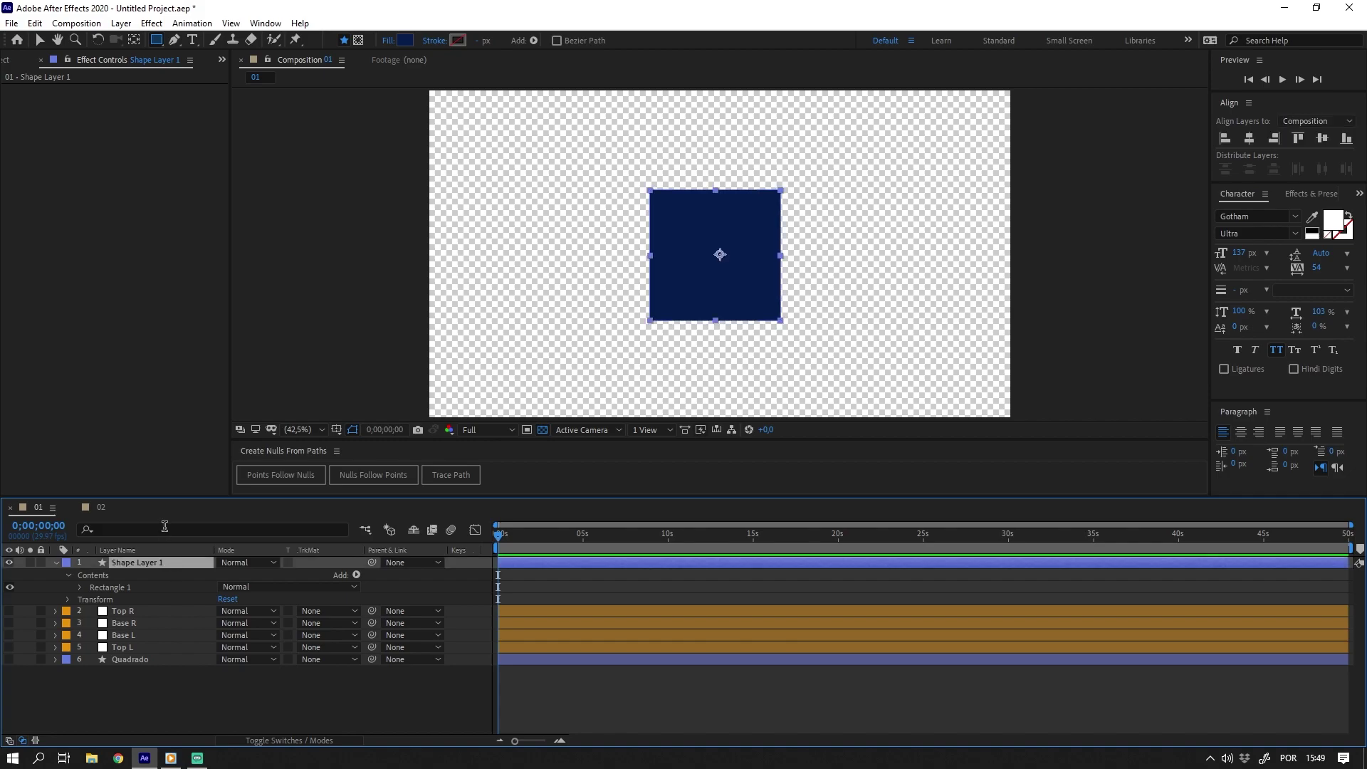
{"action": "key", "text": "ctrl+Home"}
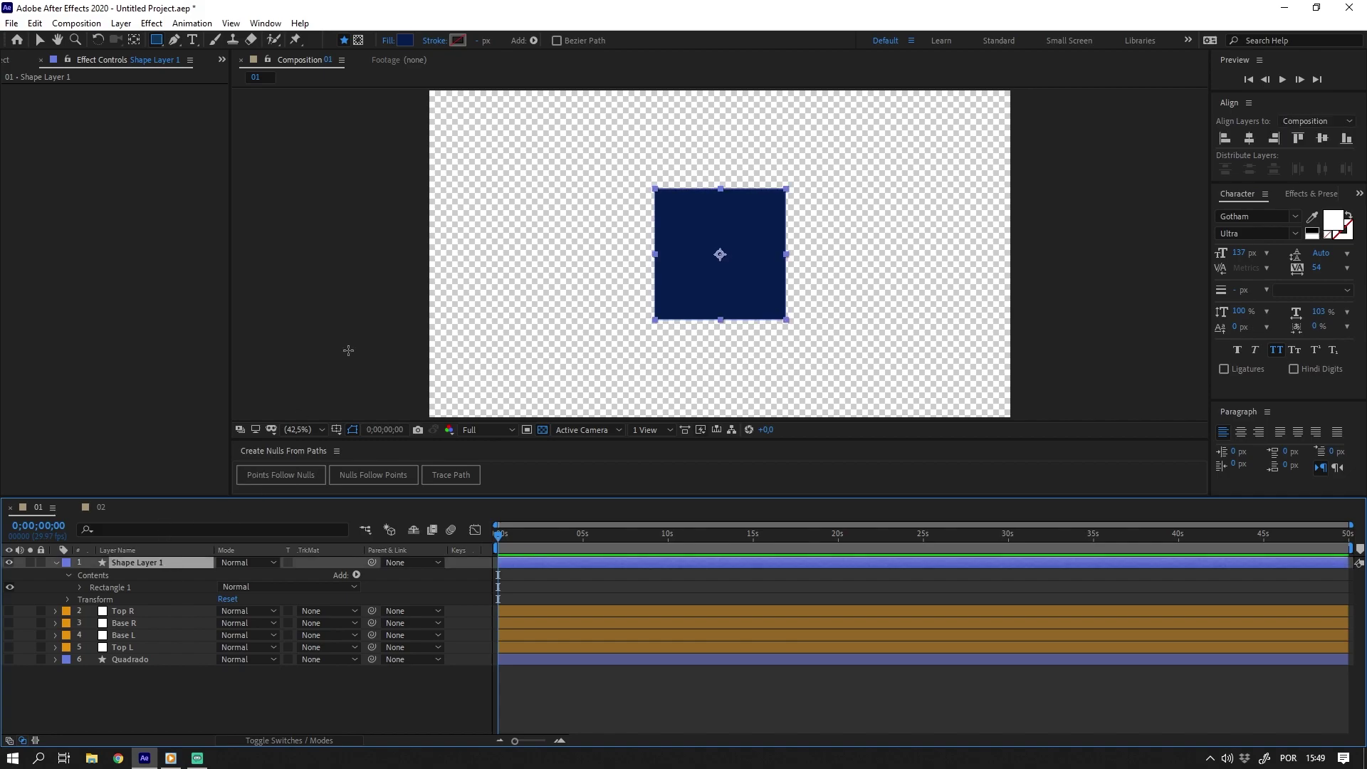
{"action": "key", "text": "v"}
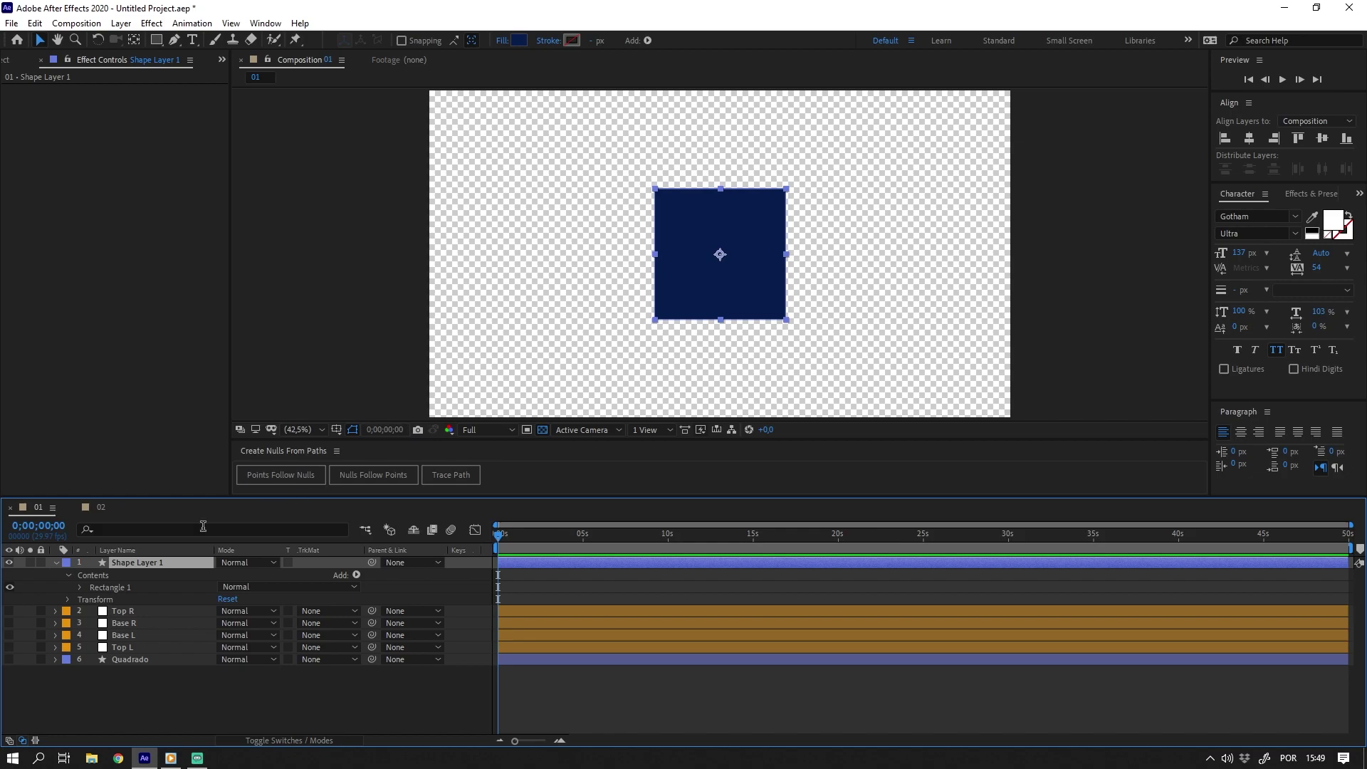
Convert Rectangle 1's Rectangle Path 1 into a Bezier path and select the resulting Path 1.
{"action": "left_click", "coordinate": [80, 588]}
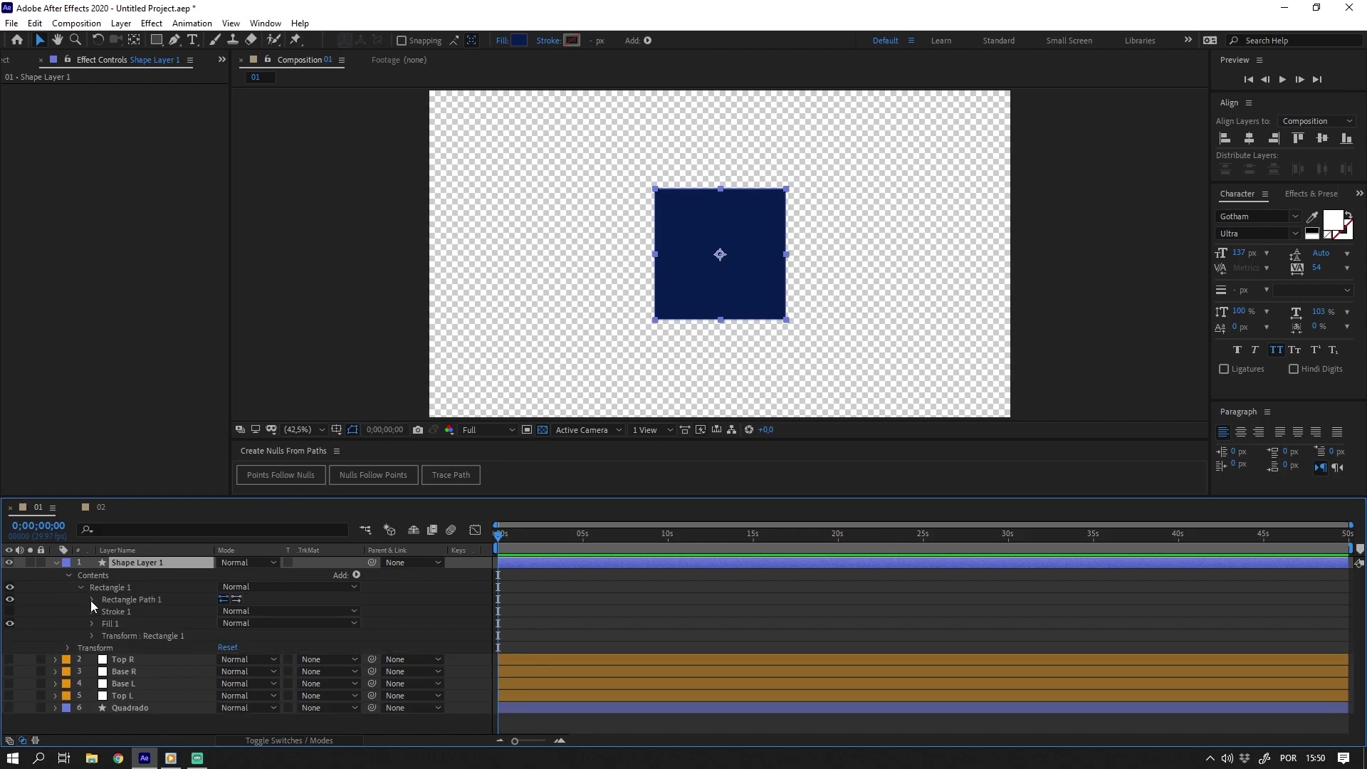
{"action": "left_click", "coordinate": [92, 600]}
{"action": "left_click", "coordinate": [138, 612]}
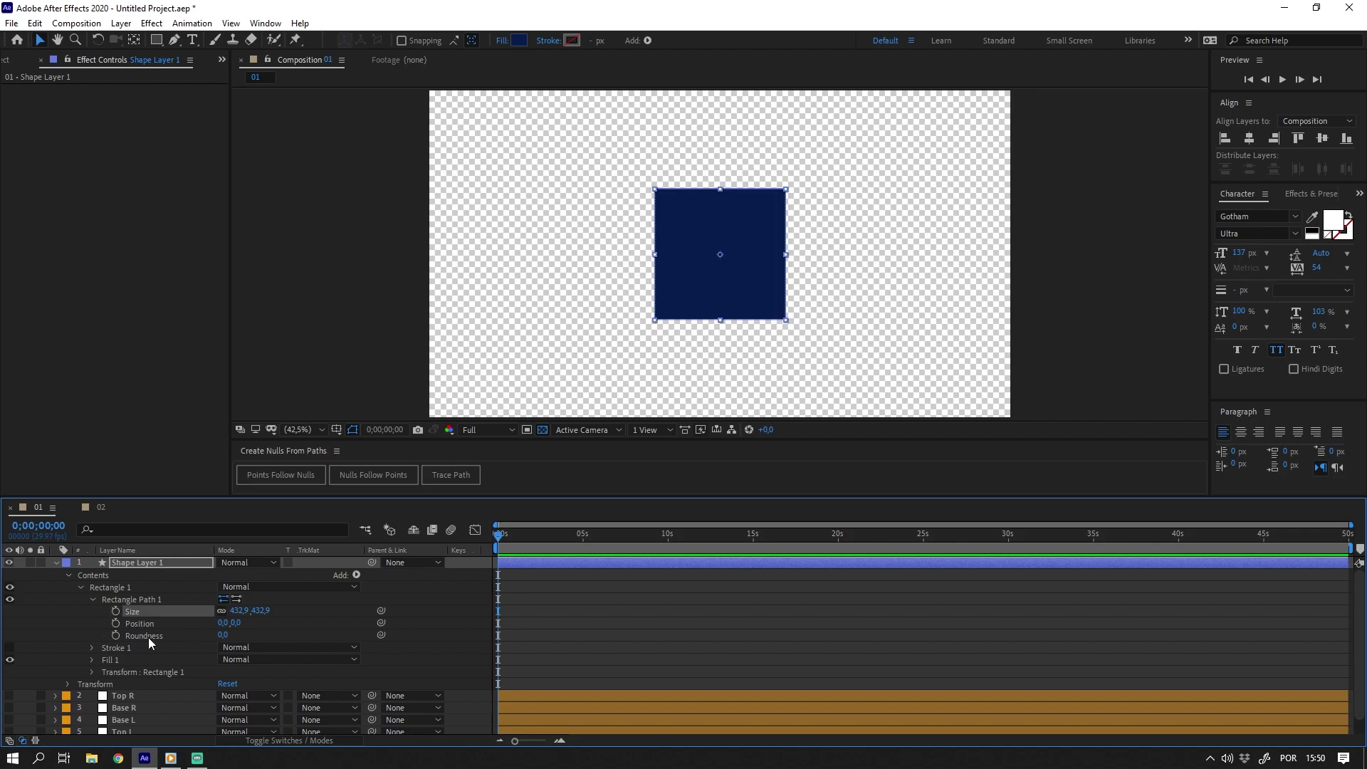
{"action": "left_click", "coordinate": [149, 636]}
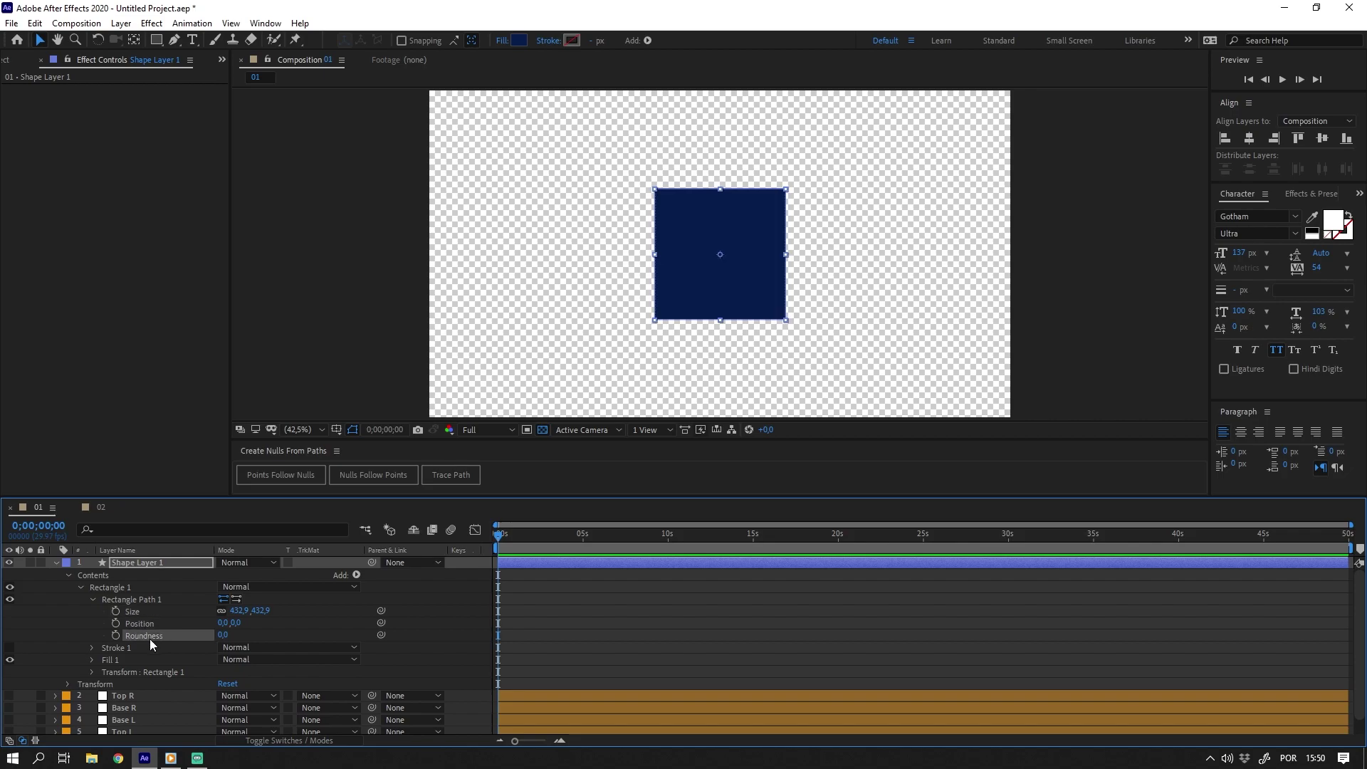
{"action": "left_click", "coordinate": [153, 601]}
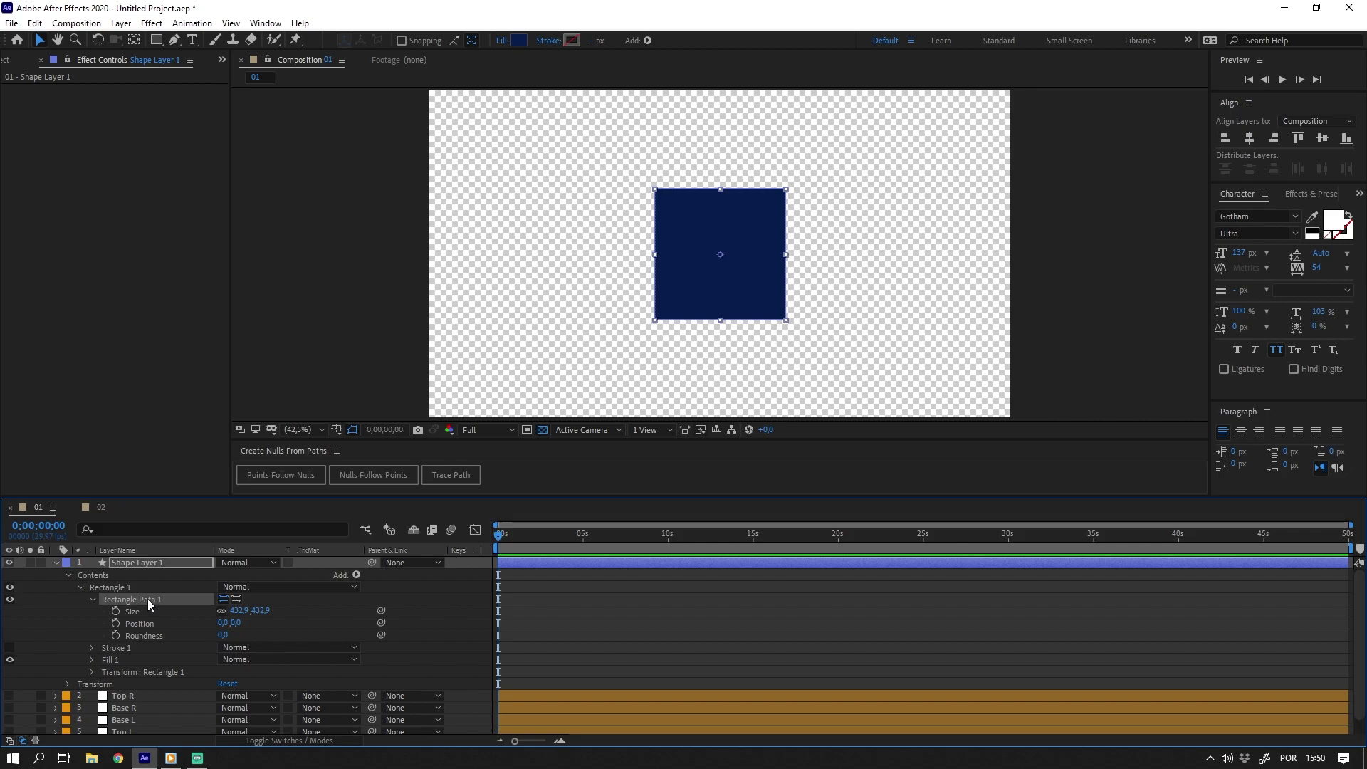
{"action": "right_click", "coordinate": [148, 604]}
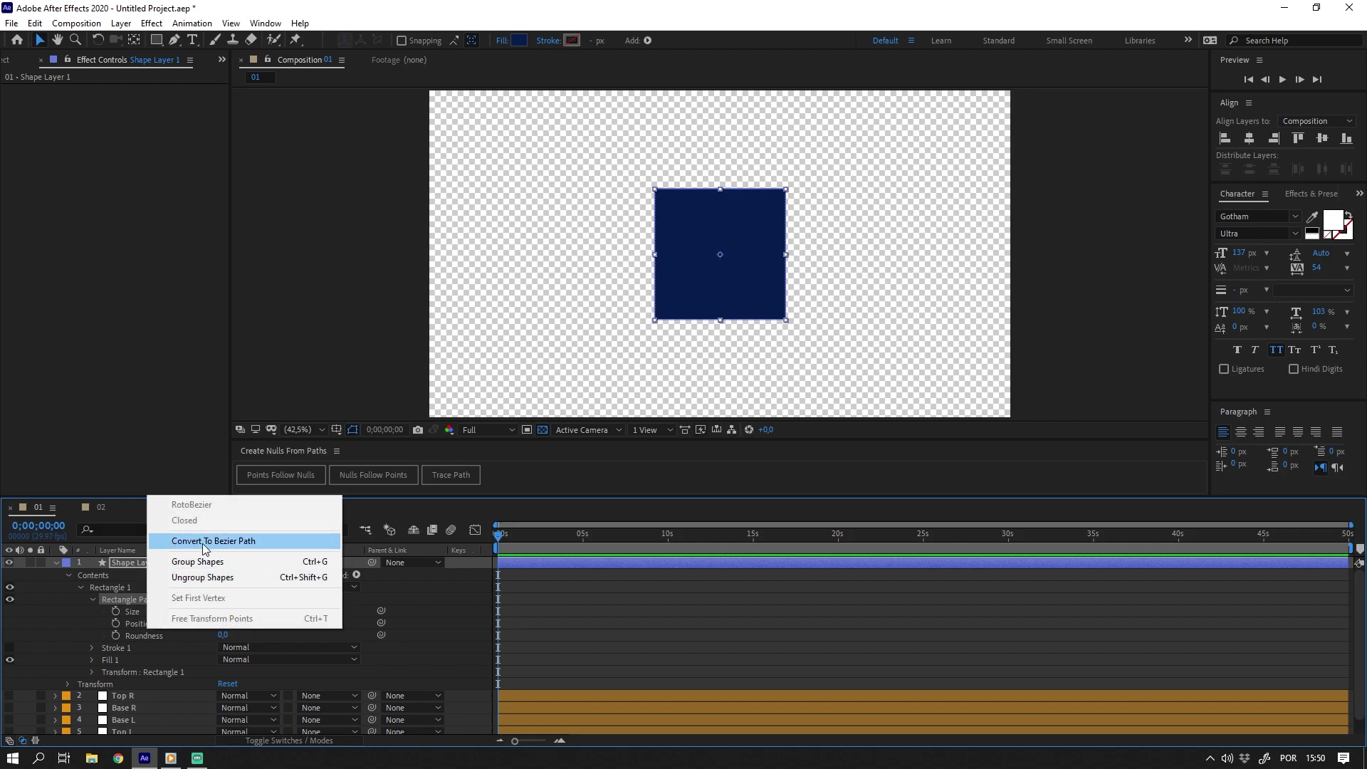
{"action": "left_click", "coordinate": [230, 543]}
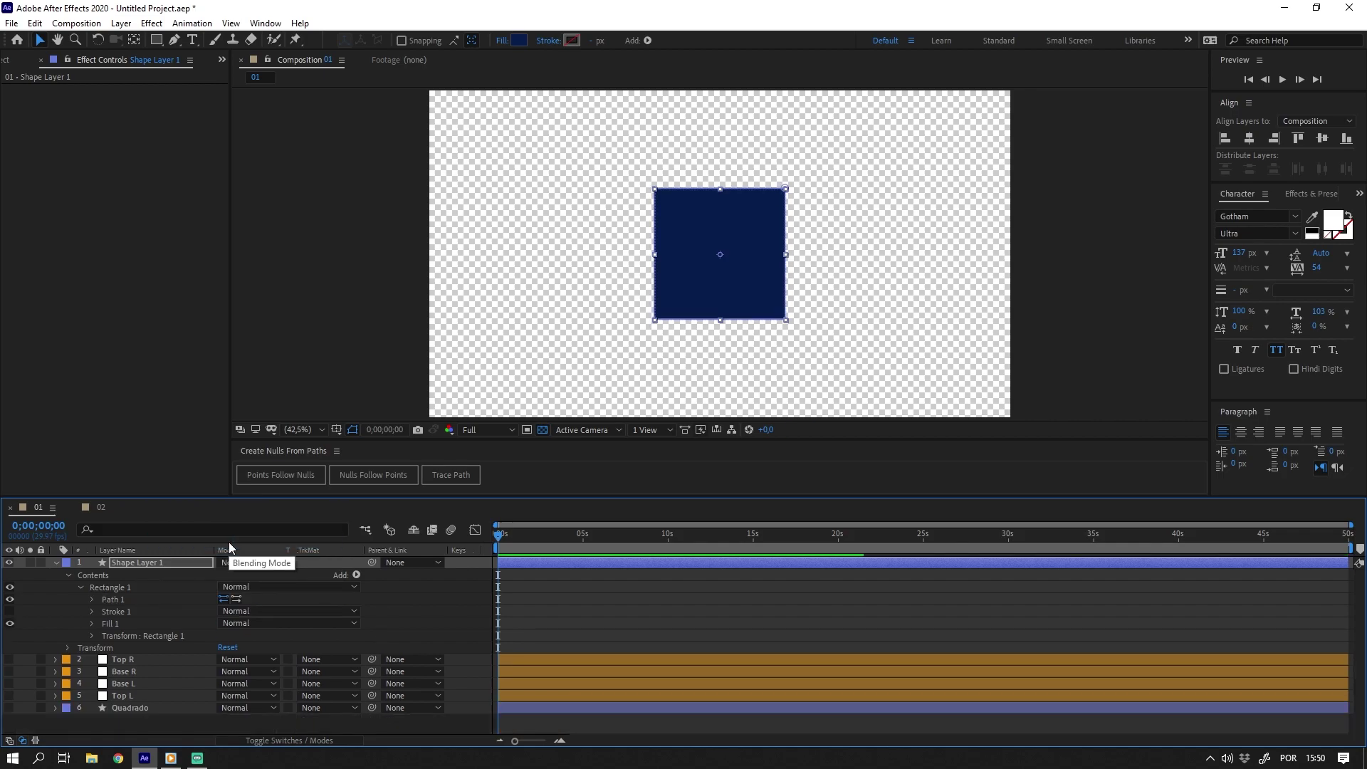
{"action": "left_click", "coordinate": [113, 599]}
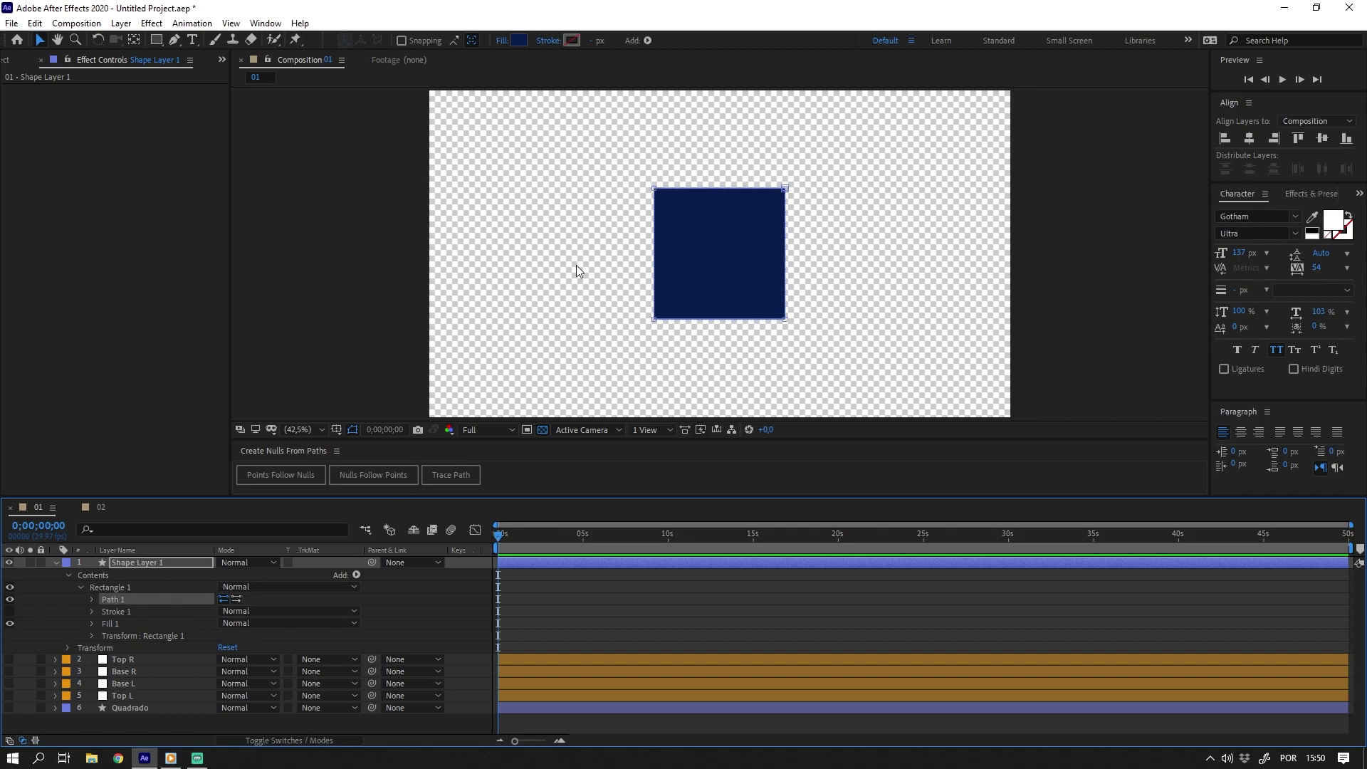
Test-drag the square's vertices, undo back to the square, and expand Path 1 to show Path.
{"action": "left_click_drag", "start_coordinate": [655, 189], "coordinate": [637, 245]}
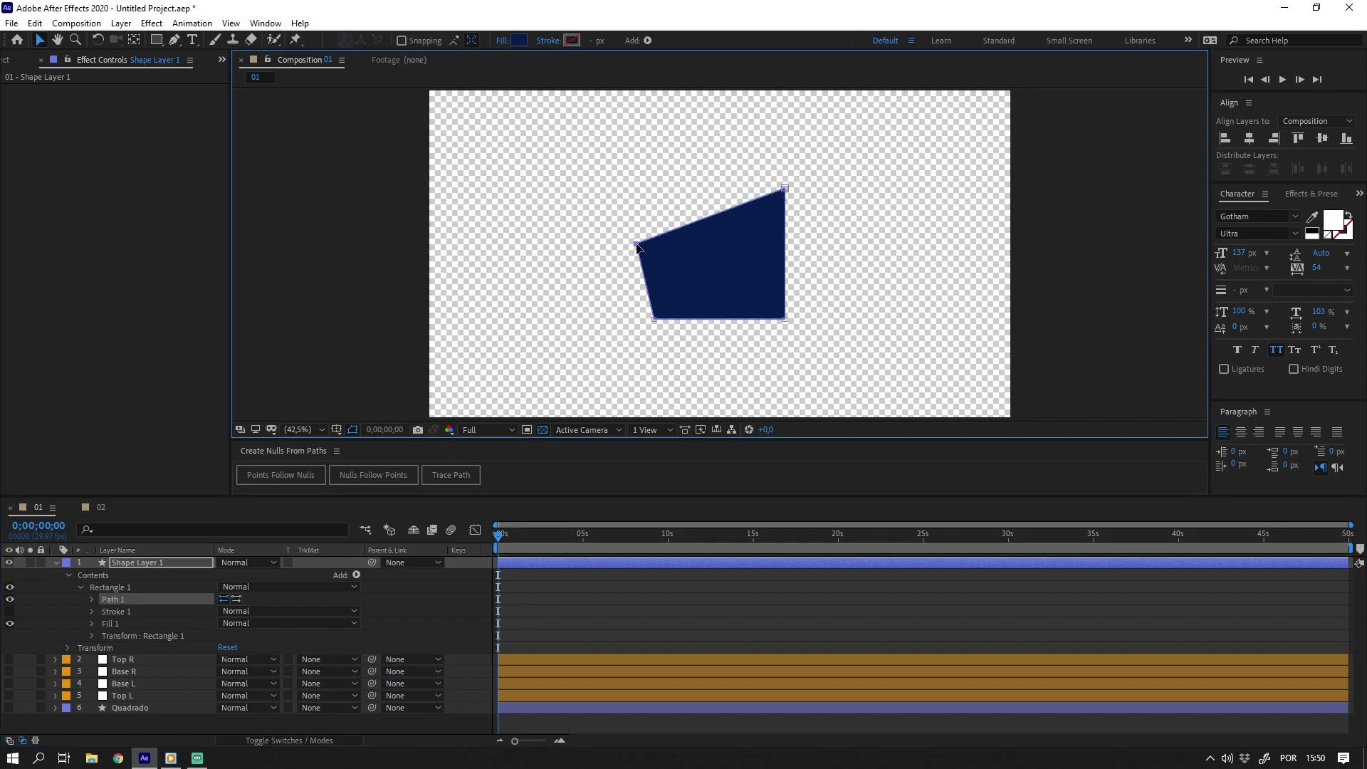
{"action": "left_click_drag", "start_coordinate": [785, 190], "coordinate": [723, 168]}
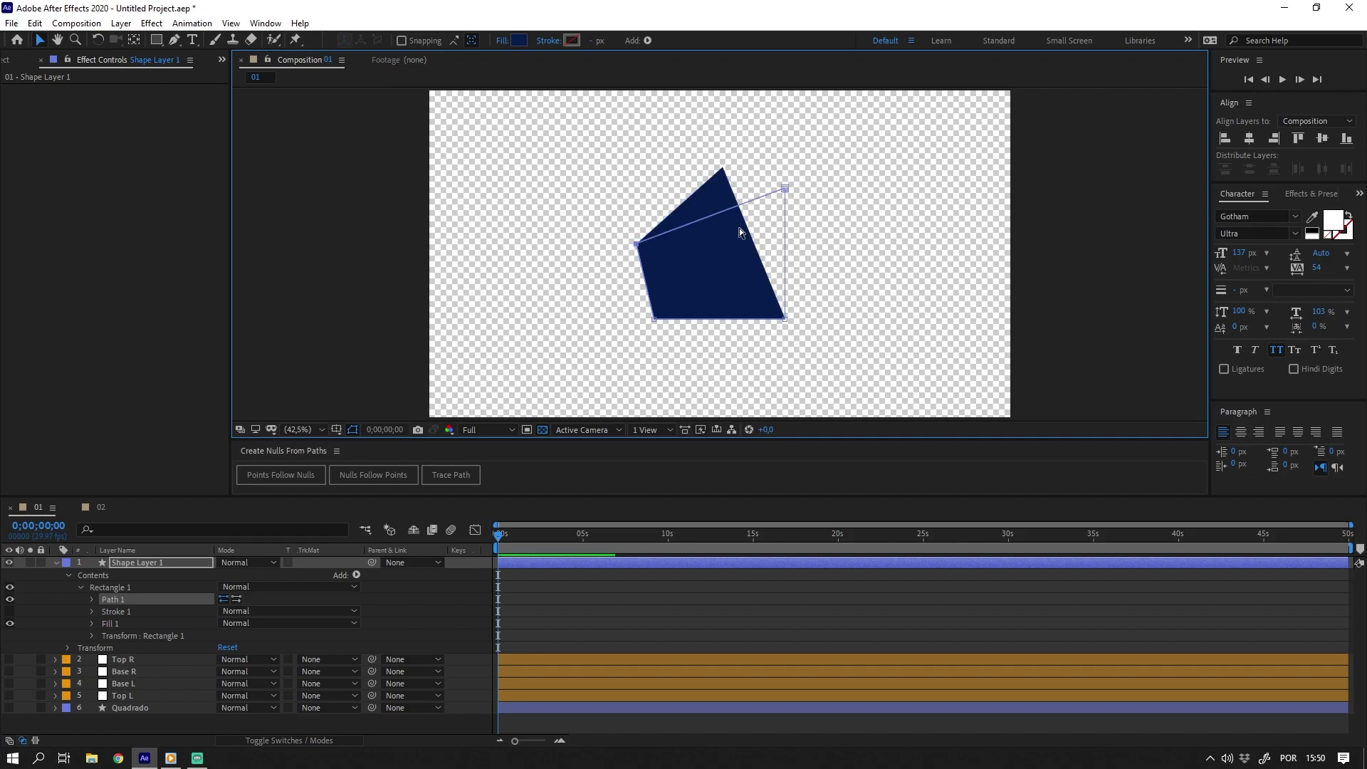
{"action": "key", "text": "ctrl+z"}
{"action": "mouse_move", "coordinate": [637, 244]}
{"action": "left_mouse_down"}
{"action": "mouse_move", "coordinate": [653, 188]}
{"action": "mouse_move", "coordinate": [757, 237]}
{"action": "mouse_move", "coordinate": [762, 280]}
{"action": "left_mouse_up"}
{"action": "left_click", "coordinate": [234, 601]}
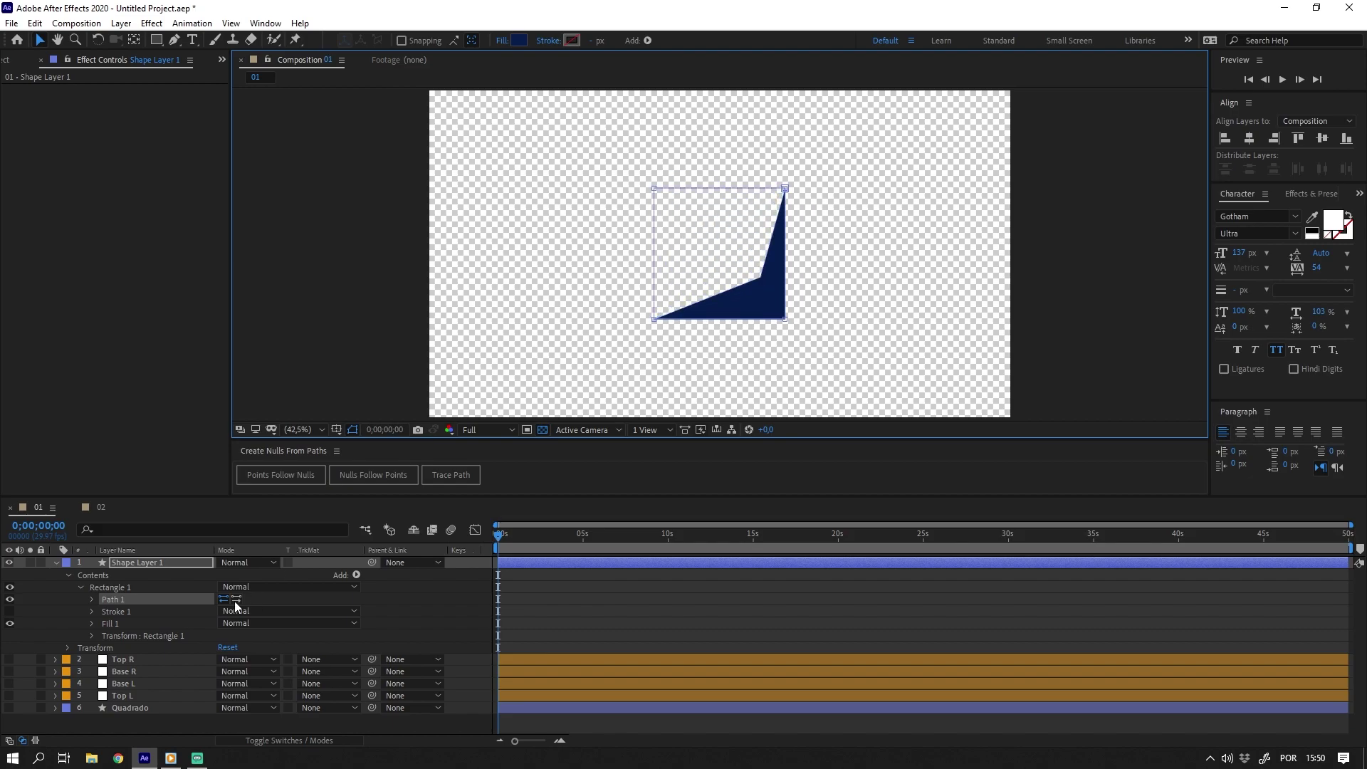
{"action": "key", "text": "ctrl+z"}
{"action": "left_click", "coordinate": [91, 599]}
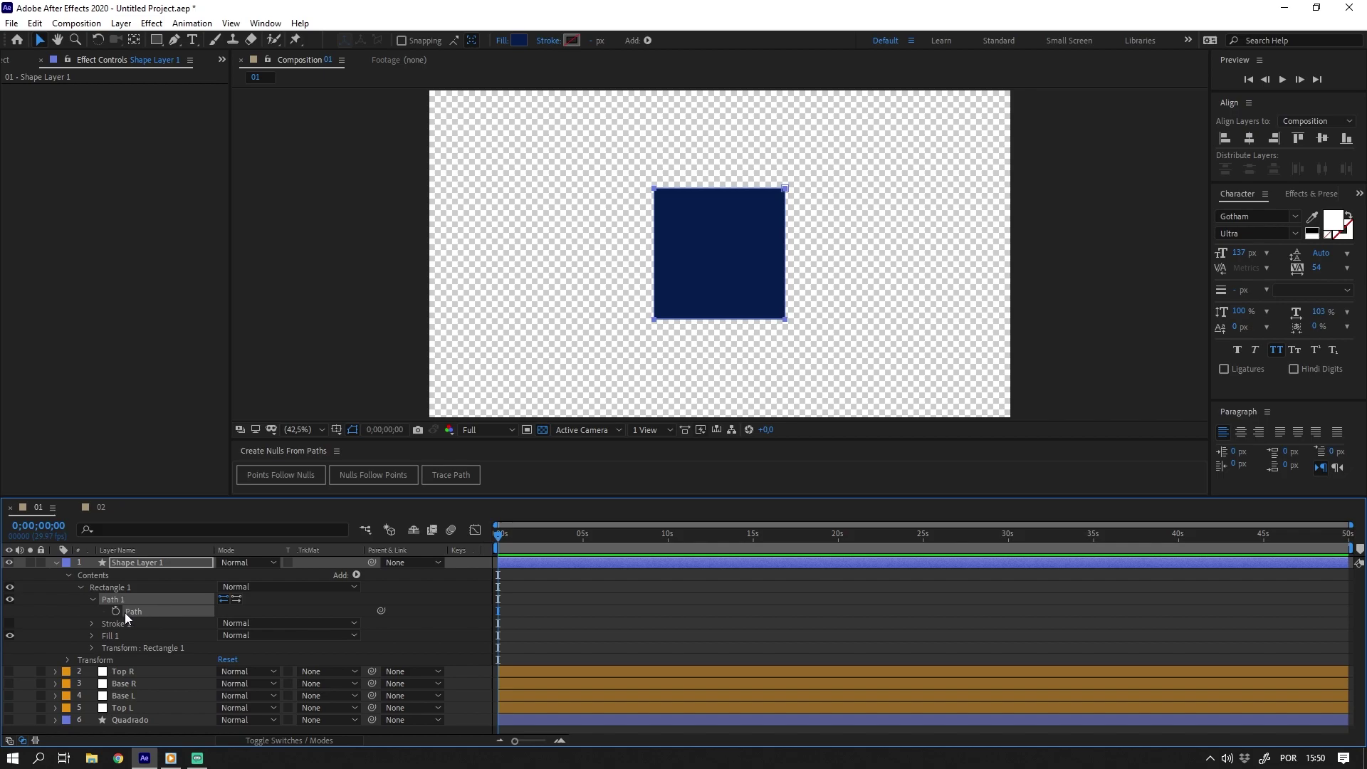
Keyframe Path 1 and skew the square's four corners into a slanted quadrilateral pose.
{"action": "left_click", "coordinate": [116, 611]}
{"action": "key", "text": "ctrl+z"}
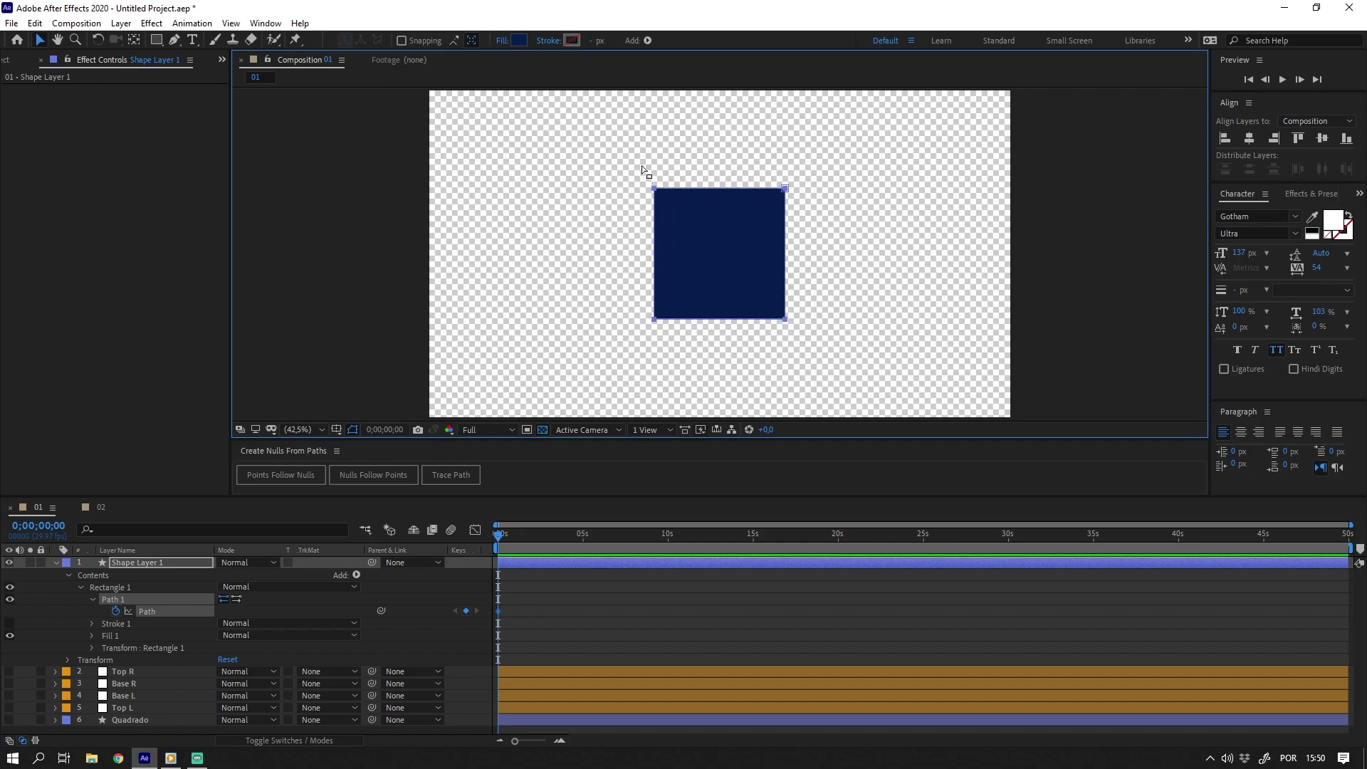
{"action": "left_click", "coordinate": [657, 190]}
{"action": "left_click_drag", "start_coordinate": [785, 189], "coordinate": [771, 199]}
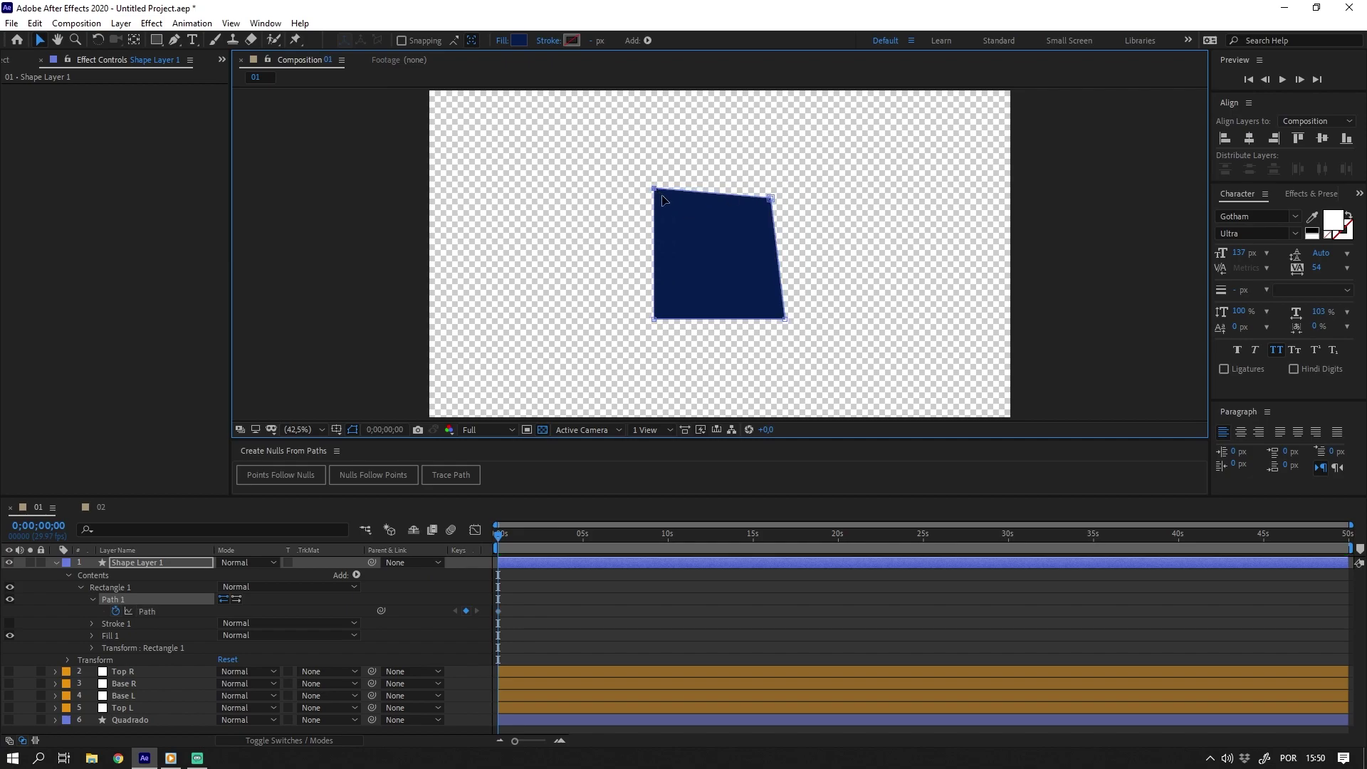
{"action": "left_click_drag", "start_coordinate": [654, 189], "coordinate": [670, 204]}
{"action": "left_click_drag", "start_coordinate": [785, 319], "coordinate": [762, 315]}
{"action": "left_click_drag", "start_coordinate": [654, 319], "coordinate": [634, 332]}
{"action": "key", "text": "Page_Down"}
{"action": "key", "text": "Page_Down"}
{"action": "key", "text": "Page_Down"}
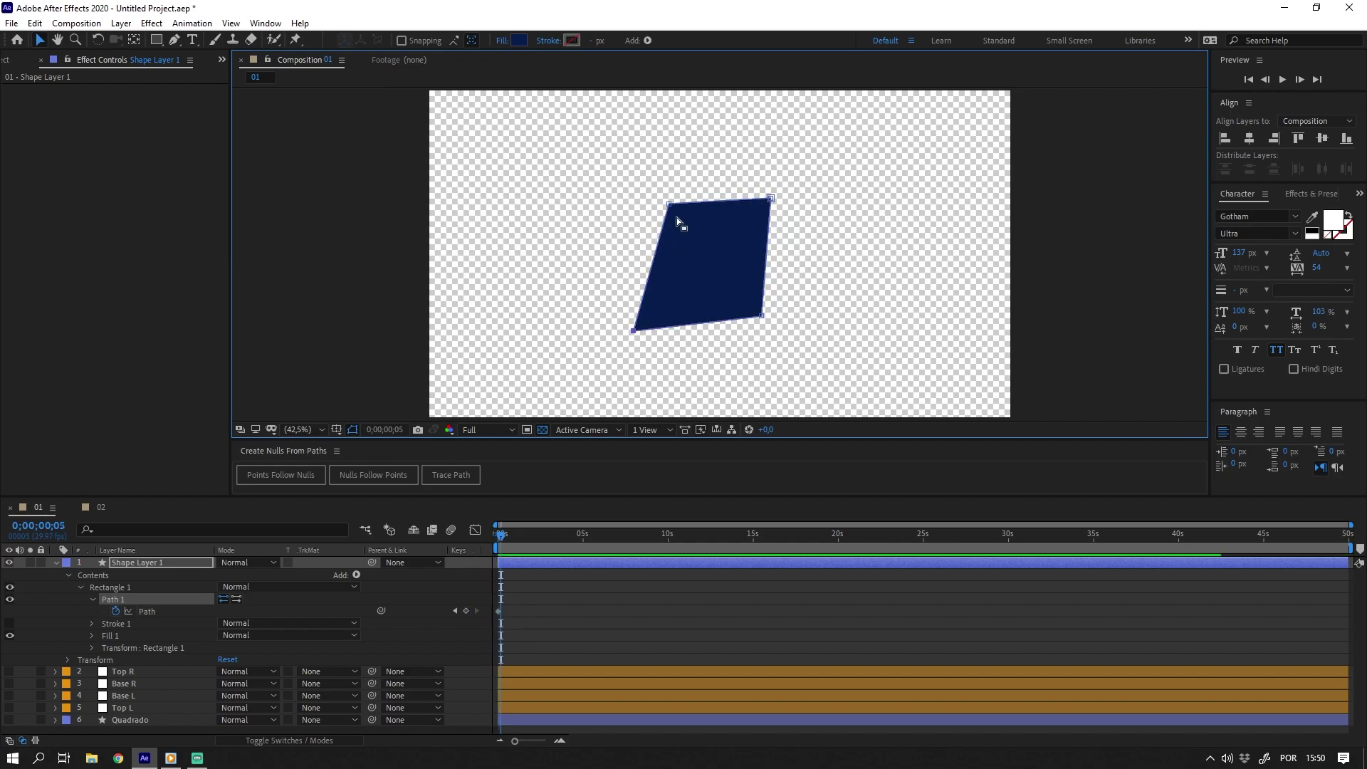
{"action": "left_click", "coordinate": [147, 611]}
Preview the path animation, then undo it back to a static square on Shape Layer 1.
{"action": "key", "text": "space"}
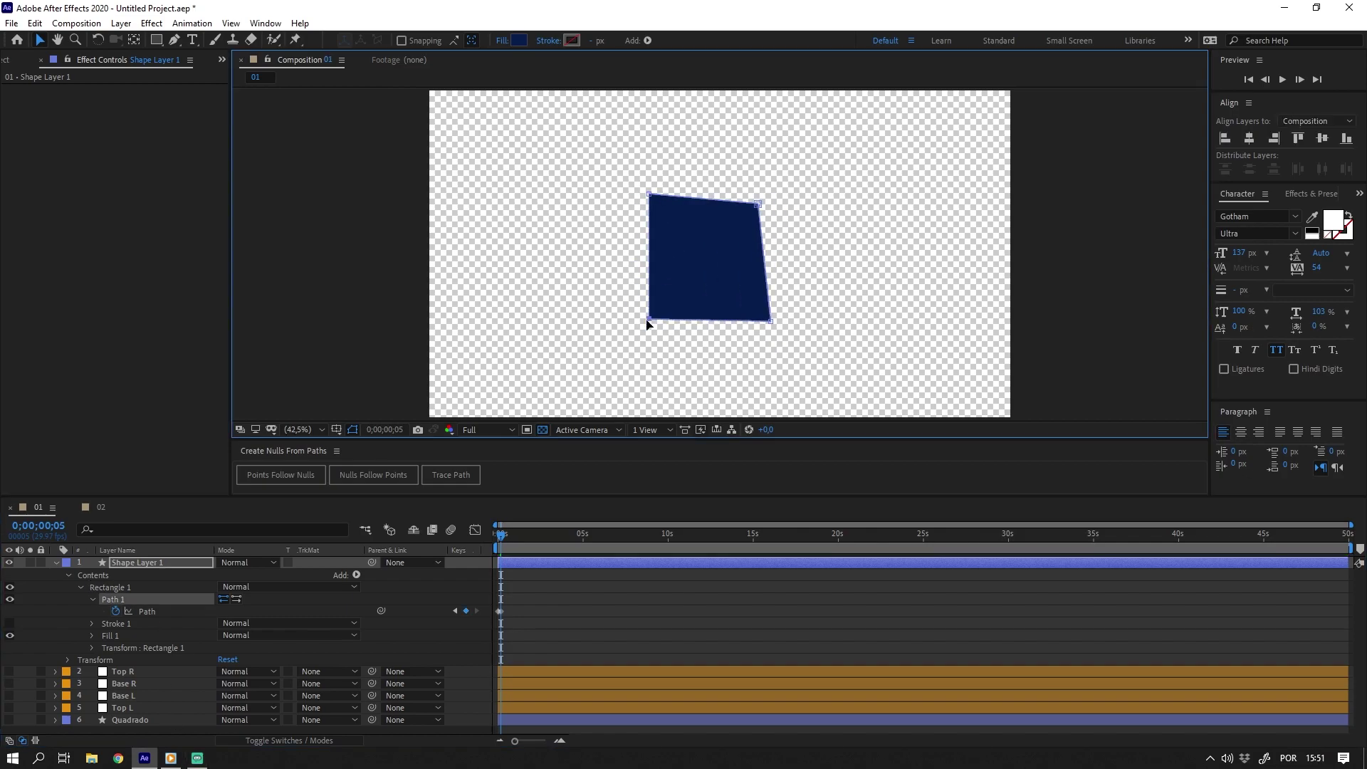
{"action": "left_click", "coordinate": [477, 613]}
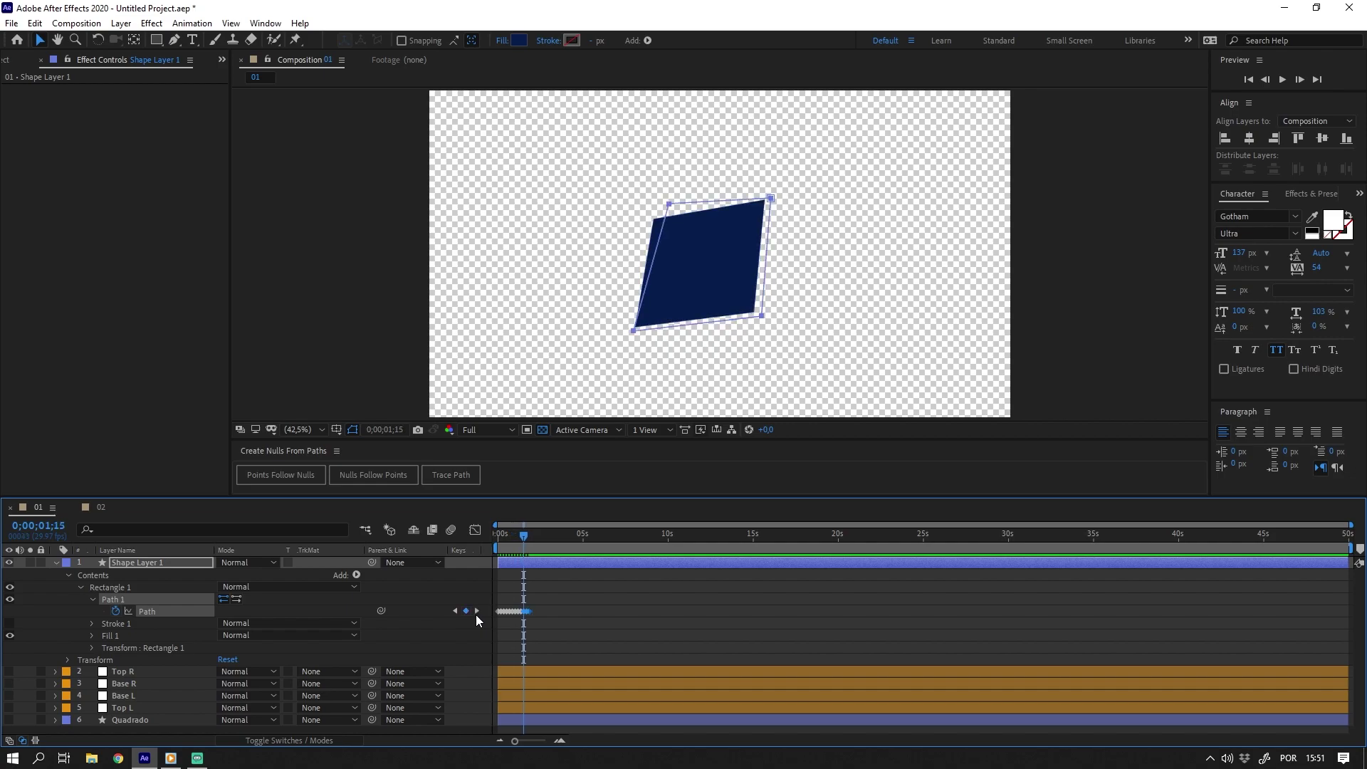
{"action": "key", "text": "space"}
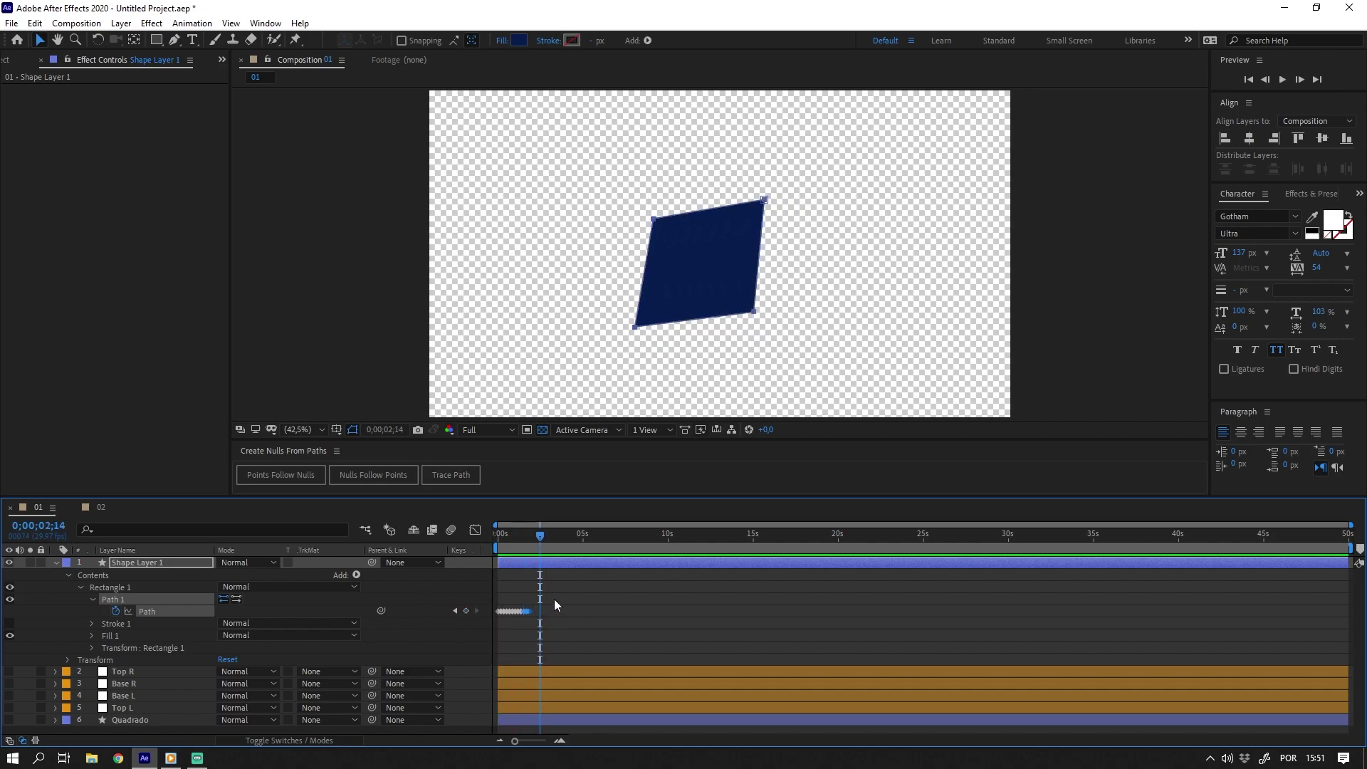
{"action": "left_click", "coordinate": [476, 627]}
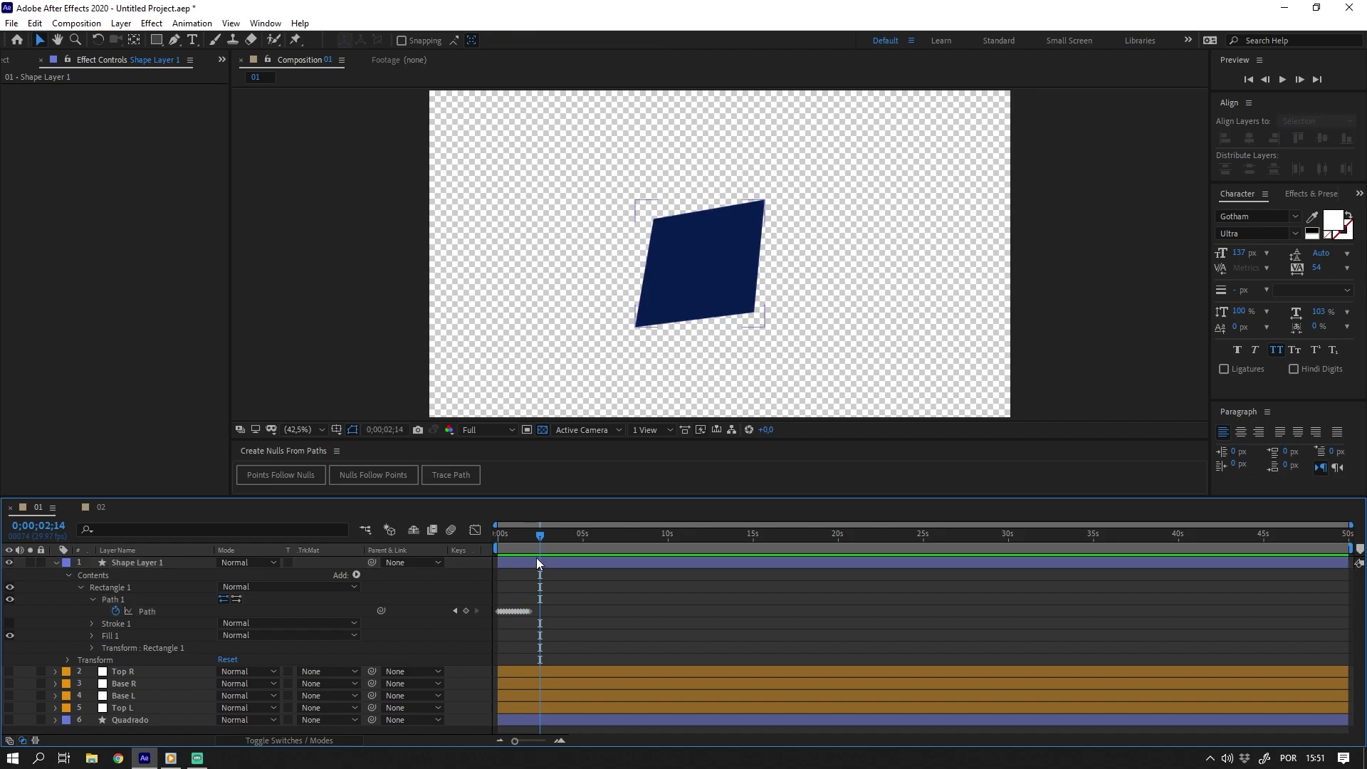
{"action": "key", "text": "Home"}
{"action": "key", "text": "ctrl+z"}
{"action": "left_click", "coordinate": [135, 563]}
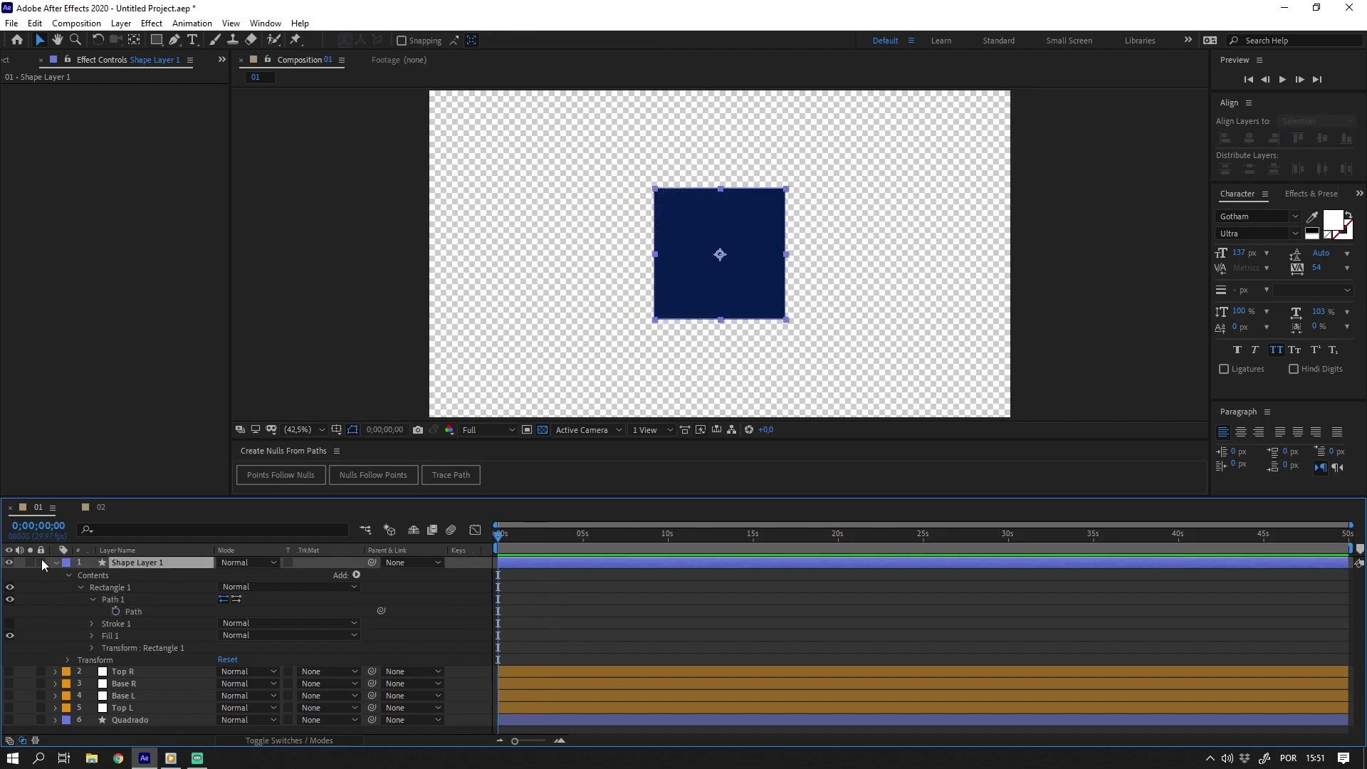
Delete Shape Layer 1 and make all five layers visible again.
{"action": "key", "text": "Delete"}
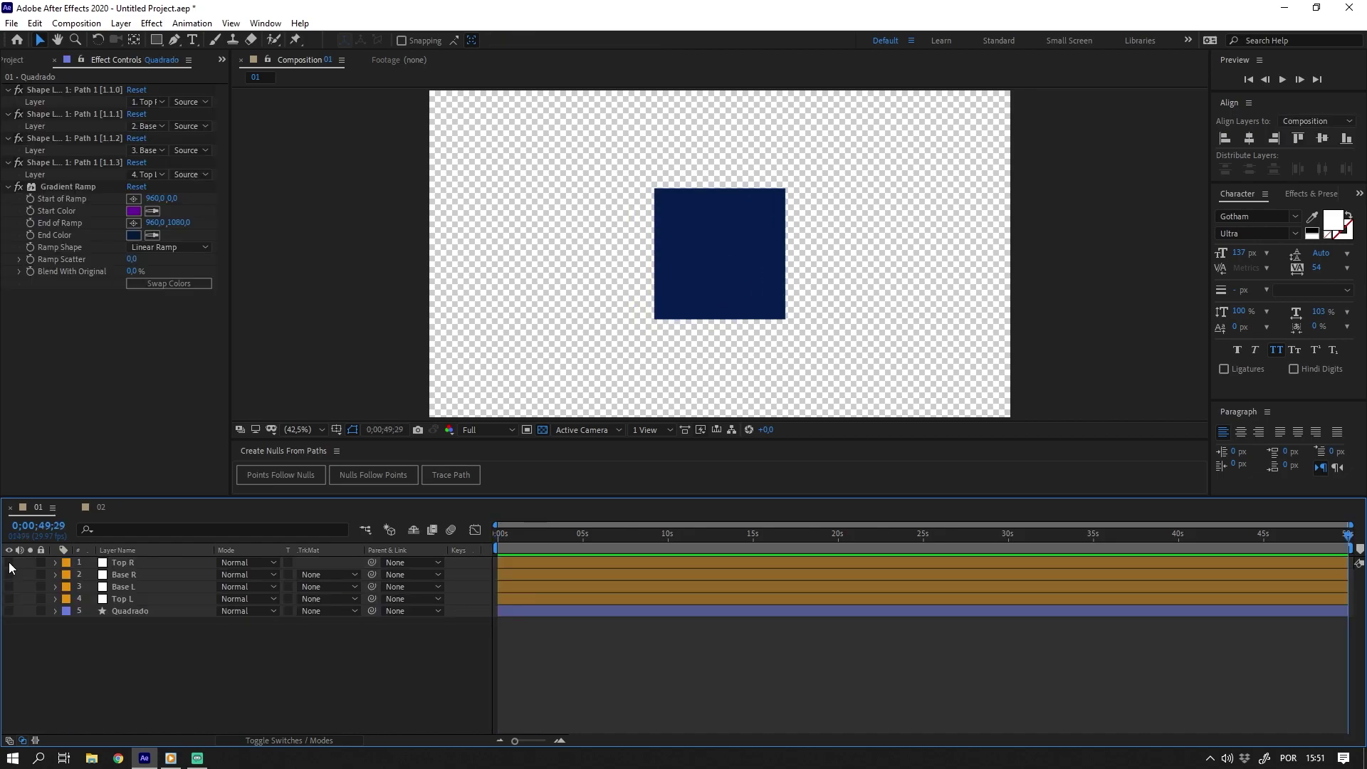
{"action": "key", "text": "End"}
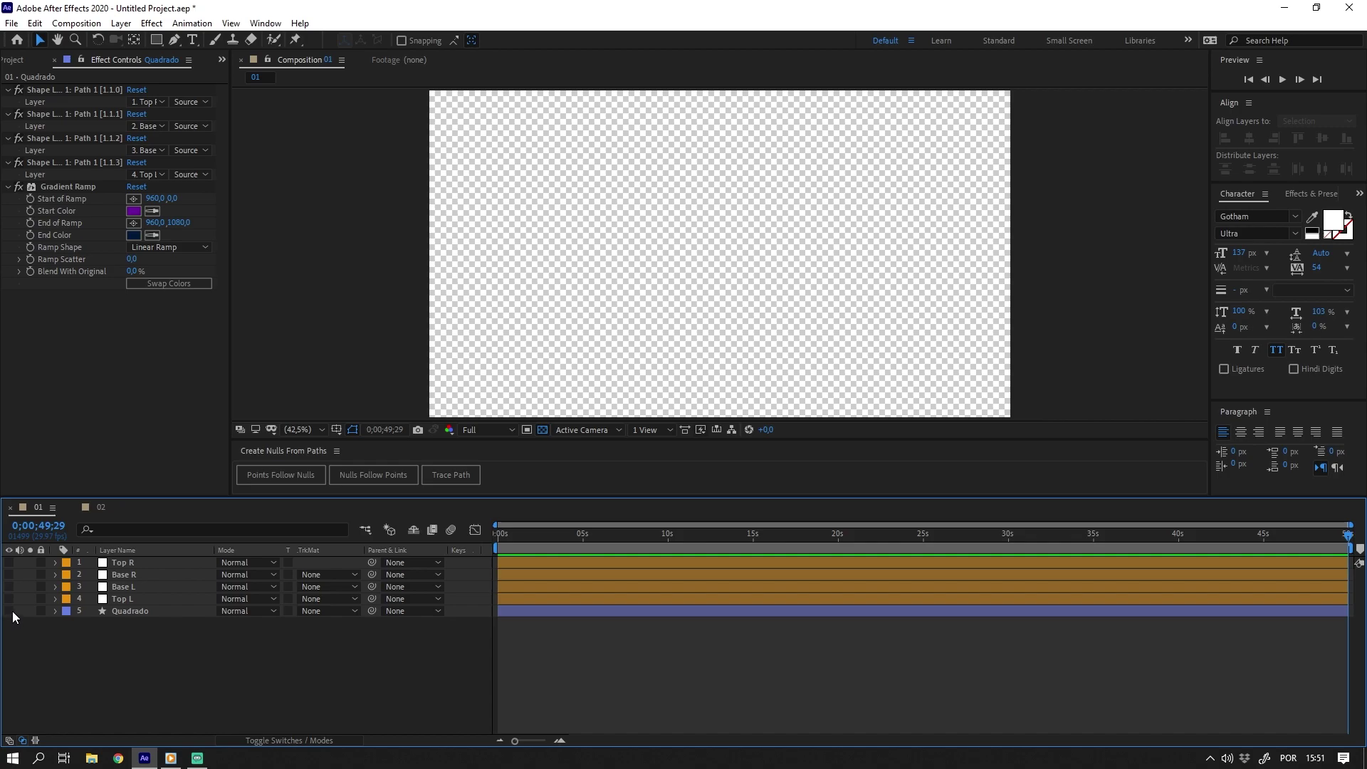
{"action": "left_click_drag", "start_coordinate": [9, 611], "coordinate": [9, 561]}
Disable Quadrado's Round Corners 1 so the gradient quad shows sharp corners.
{"action": "left_click", "coordinate": [134, 614]}
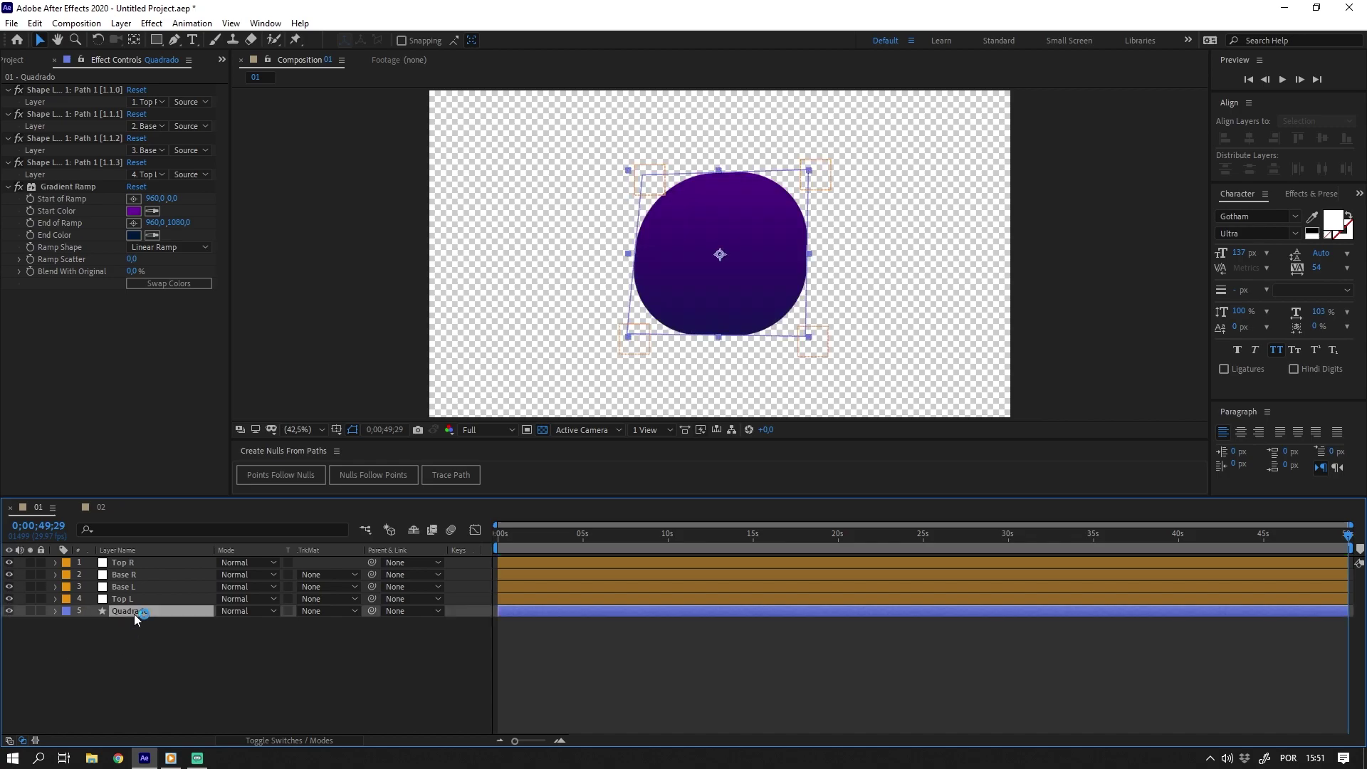
{"action": "left_click", "coordinate": [55, 611], "text": "ctrl"}
{"action": "scroll", "coordinate": [107, 665], "scroll_direction": "down", "scroll_amount": 5}
{"action": "scroll", "coordinate": [79, 695], "scroll_direction": "down", "scroll_amount": 3}
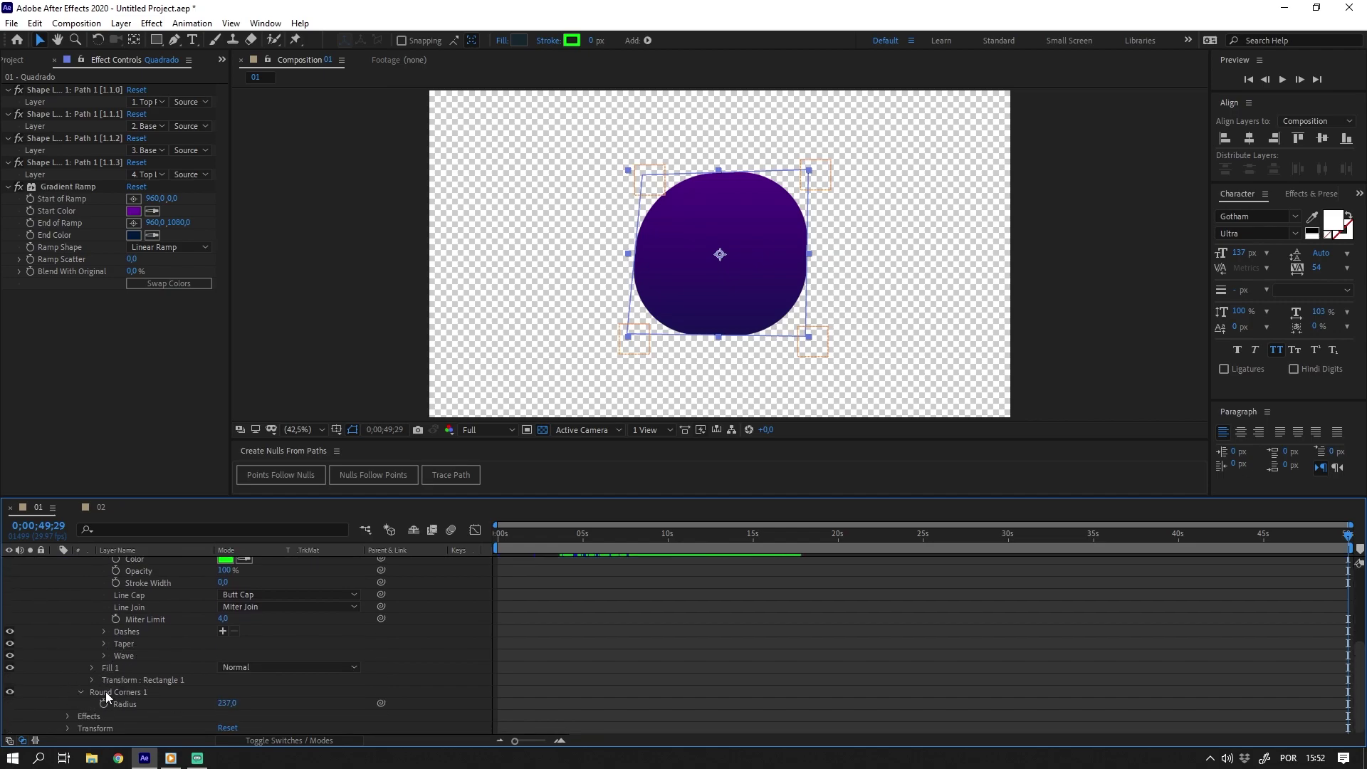
{"action": "left_click", "coordinate": [106, 692]}
{"action": "left_click", "coordinate": [10, 693]}
Select Quadrado's path and drag the Top R null to reshape the top-right corner.
{"action": "left_click", "coordinate": [429, 634]}
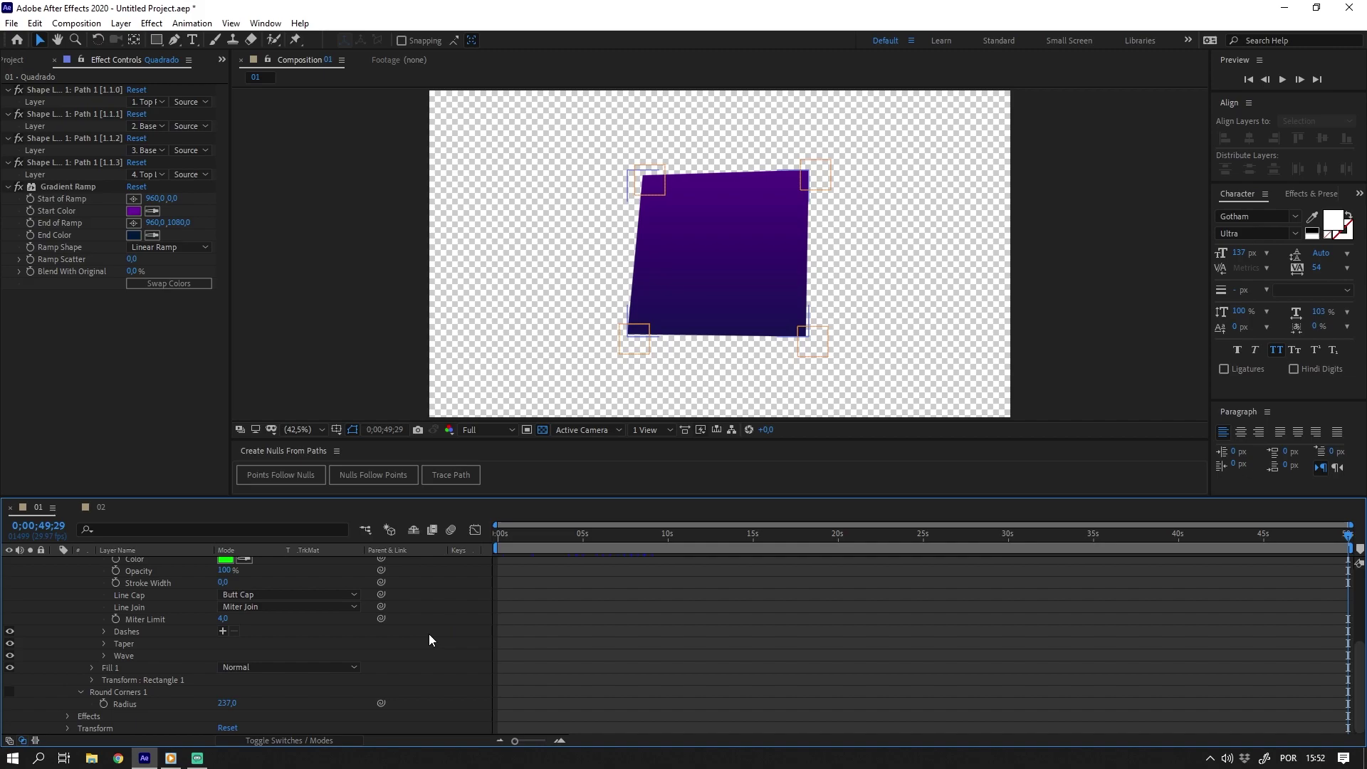
{"action": "left_click", "coordinate": [141, 708]}
{"action": "scroll", "coordinate": [200, 624], "scroll_direction": "up", "scroll_amount": 5}
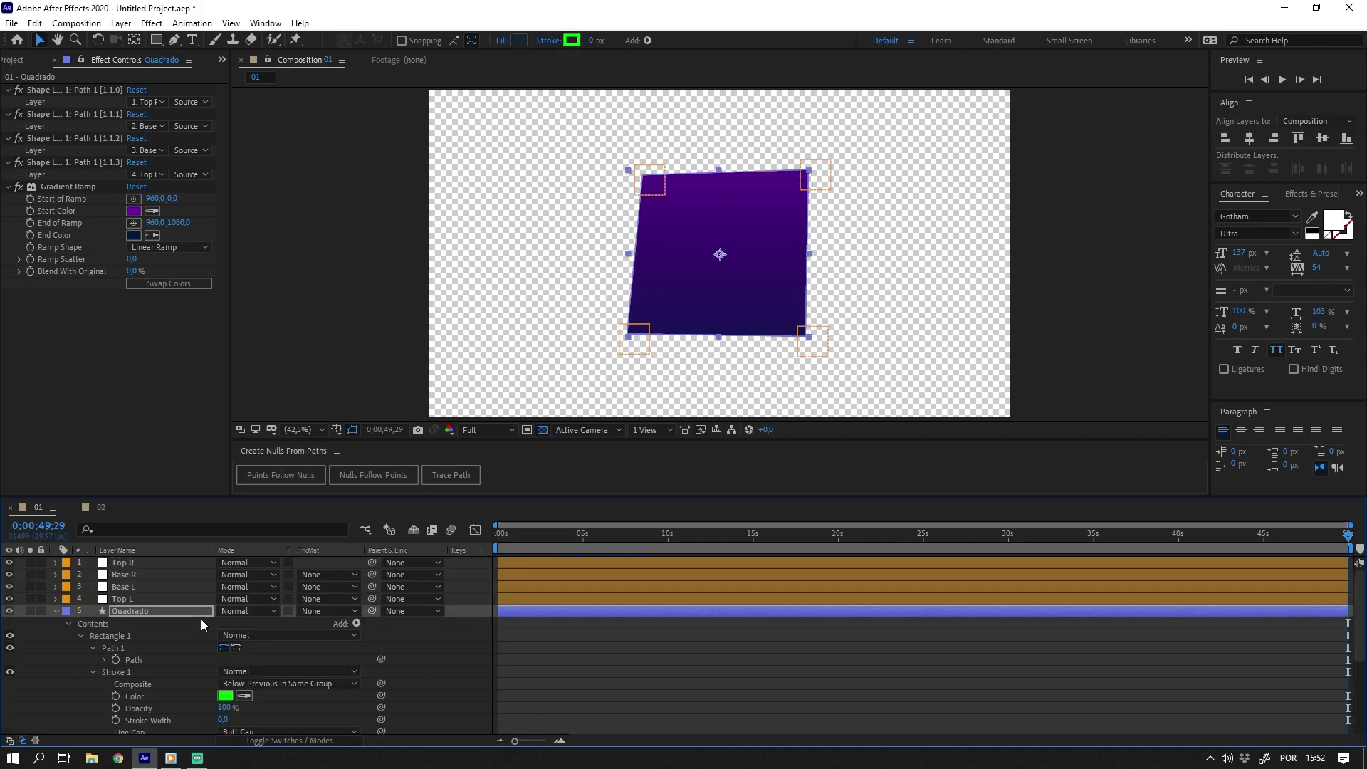
{"action": "left_click", "coordinate": [131, 659]}
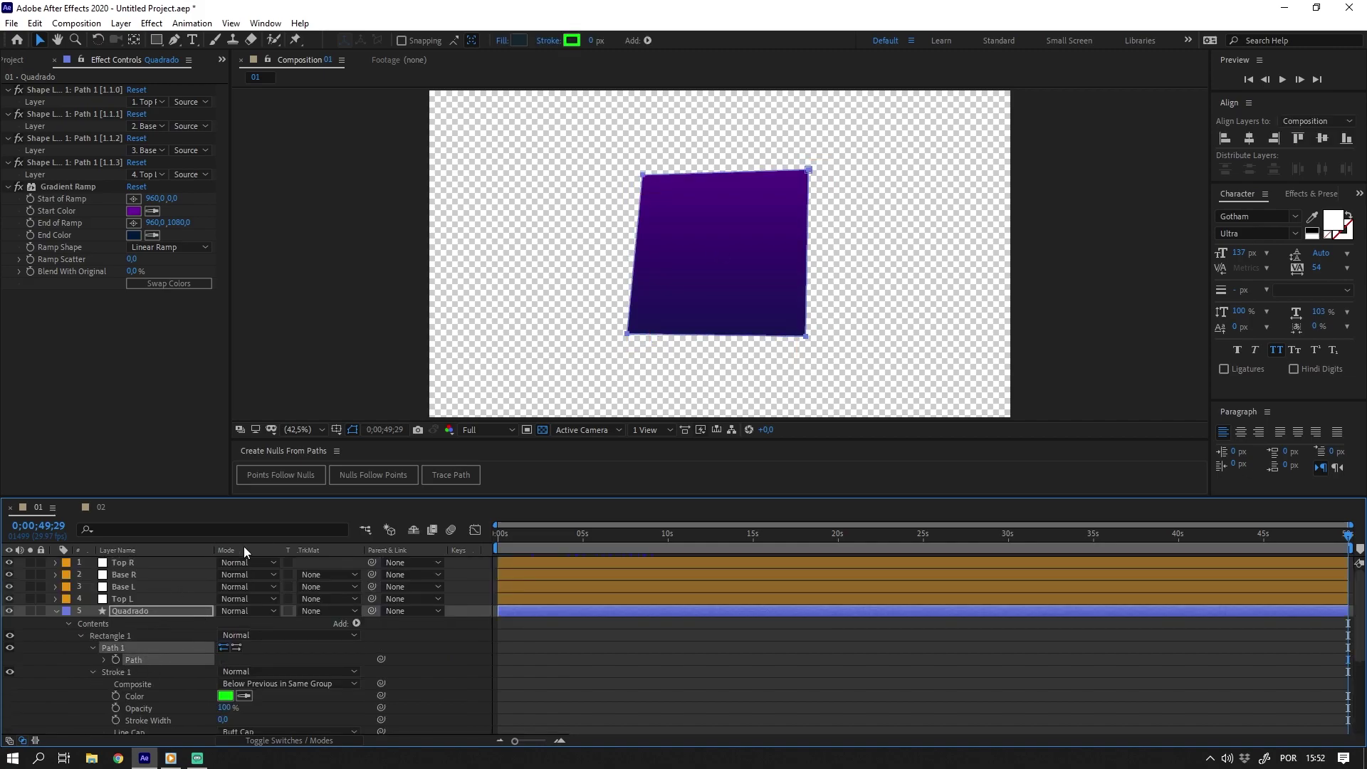
{"action": "left_click", "coordinate": [136, 562]}
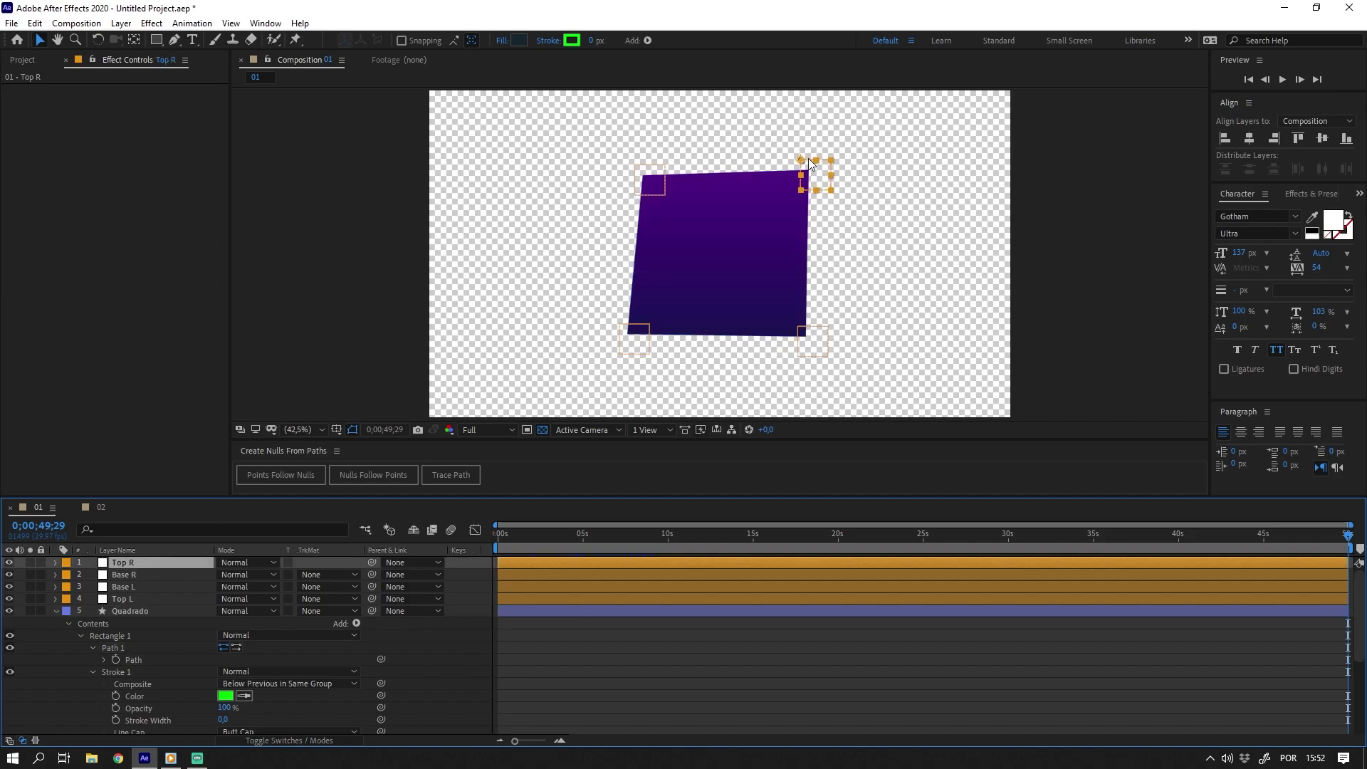
{"action": "mouse_move", "coordinate": [803, 163]}
{"action": "left_mouse_down"}
{"action": "mouse_move", "coordinate": [766, 146]}
{"action": "mouse_move", "coordinate": [844, 177]}
{"action": "mouse_move", "coordinate": [802, 181]}
{"action": "left_mouse_up"}
Add the expression wiggle(2, 50) to Top R's Position.
{"action": "key", "text": "p"}
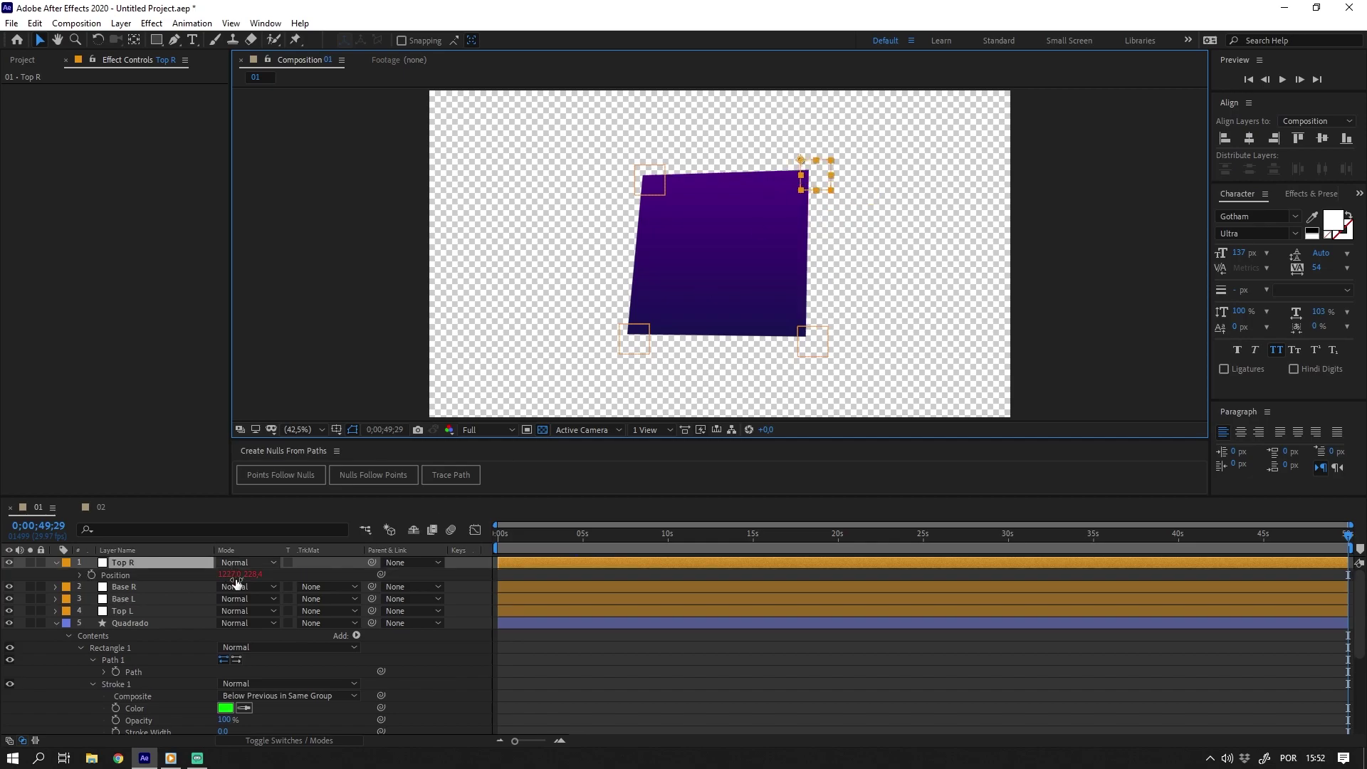
{"action": "left_click", "coordinate": [92, 575], "text": "alt"}
{"action": "type", "text": "wiggle(2, 50)"}
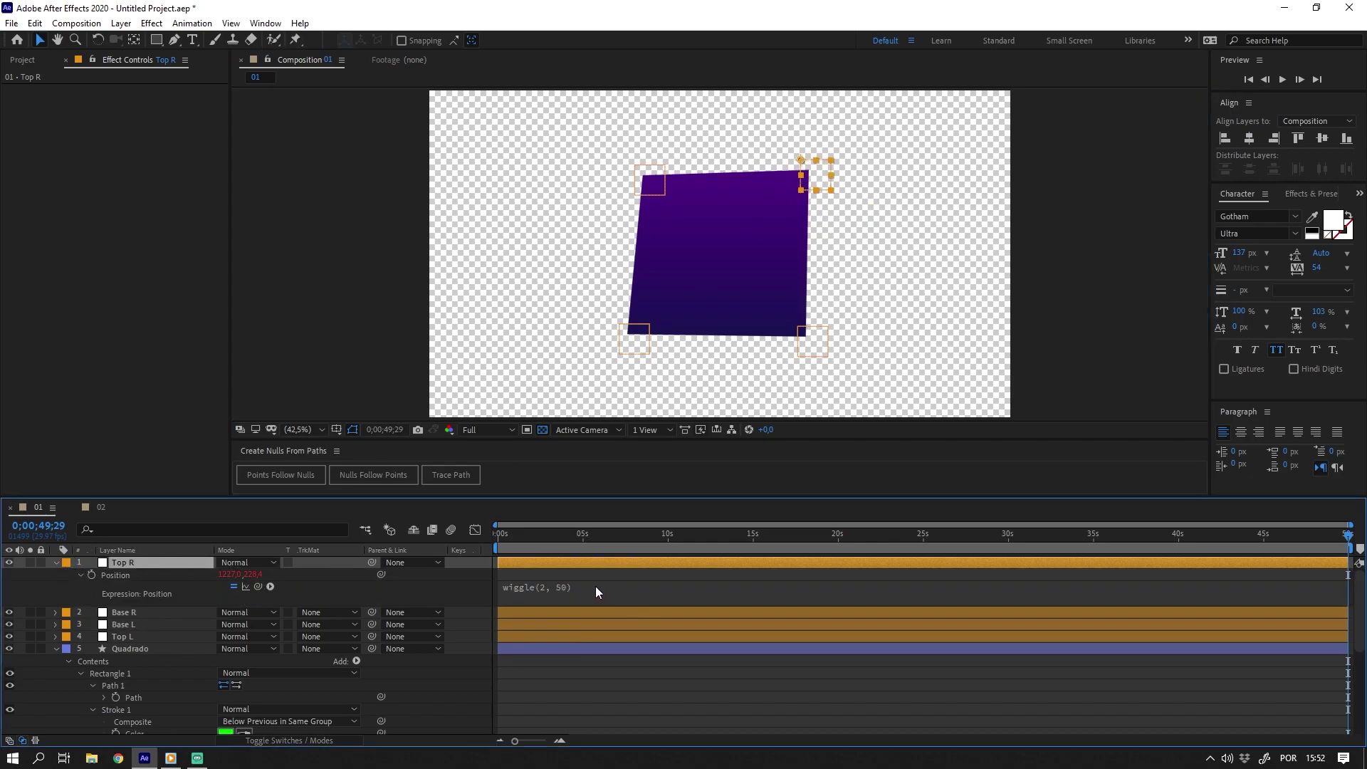
{"action": "left_click", "coordinate": [508, 596]}
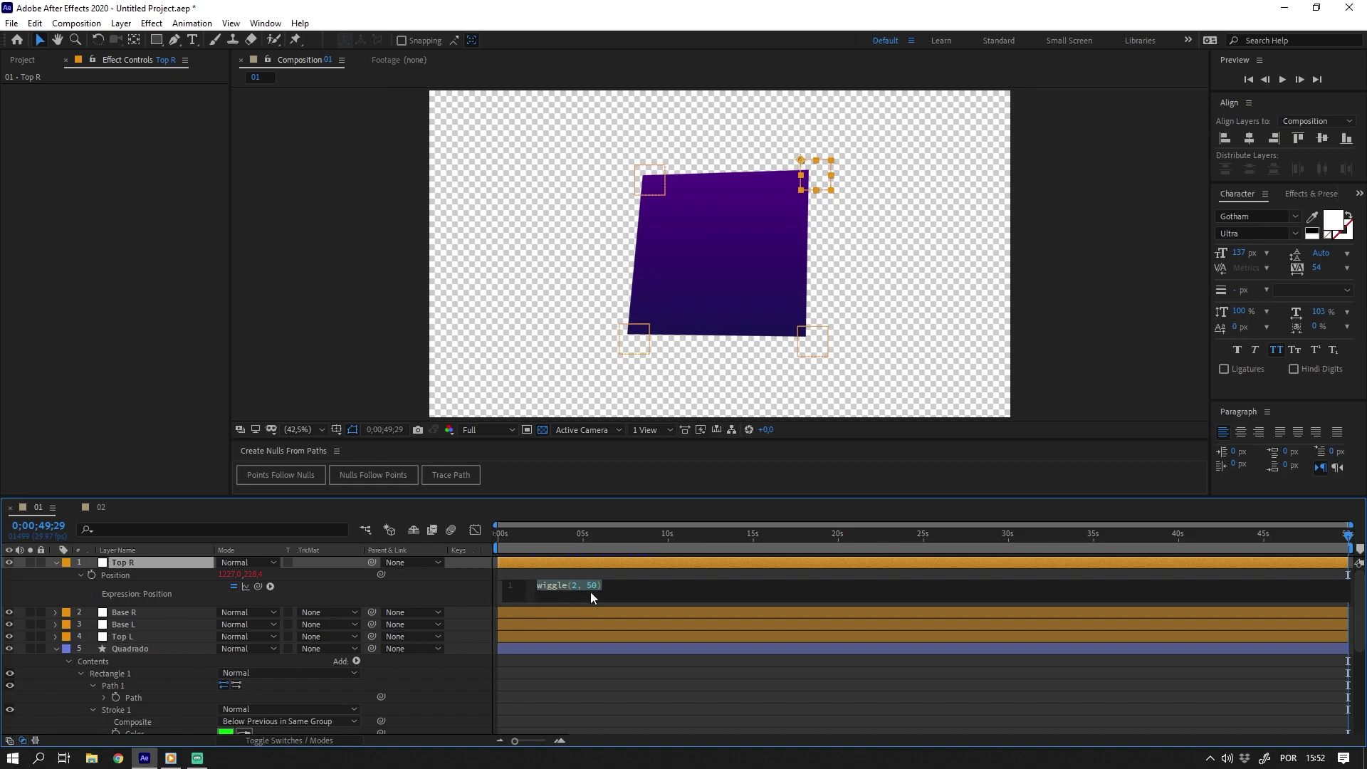
{"action": "scroll", "coordinate": [272, 648], "scroll_direction": "down", "scroll_amount": 3}
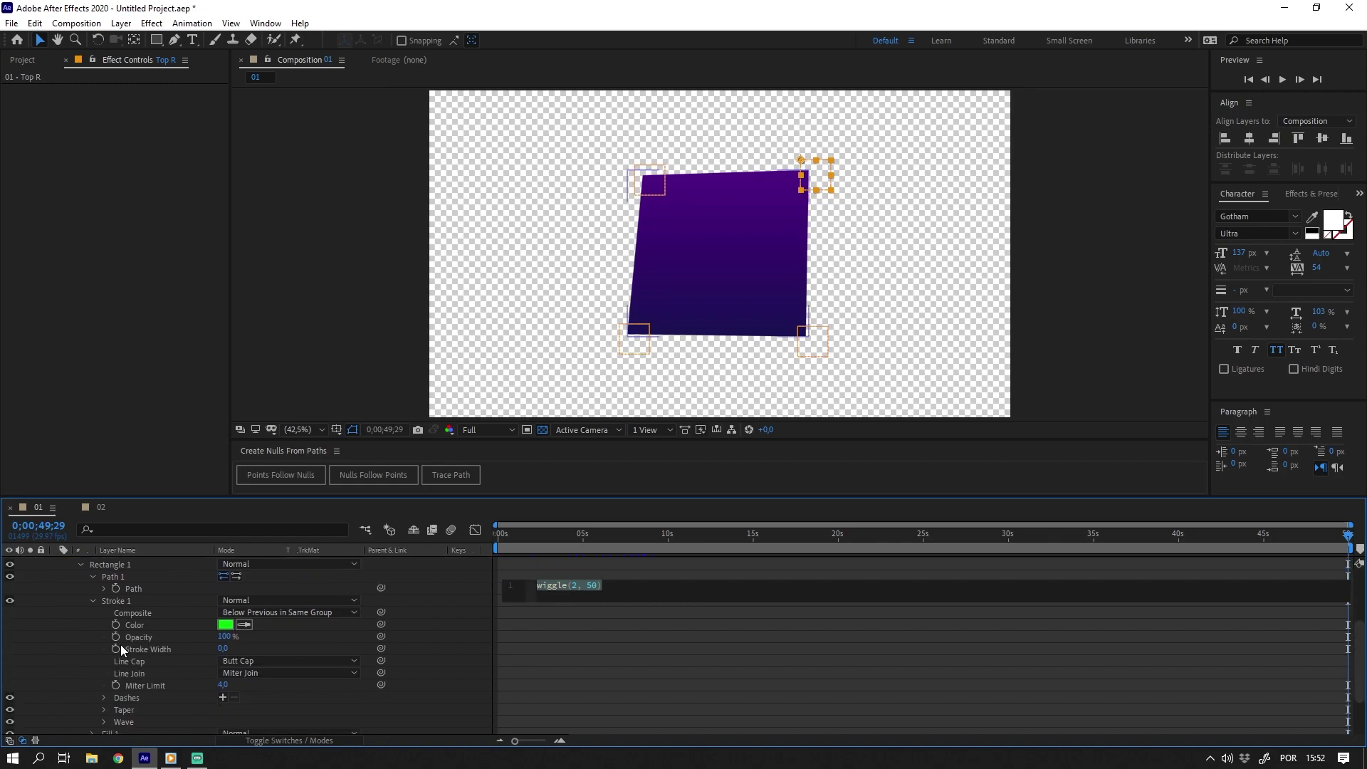
{"action": "left_click", "coordinate": [141, 588]}
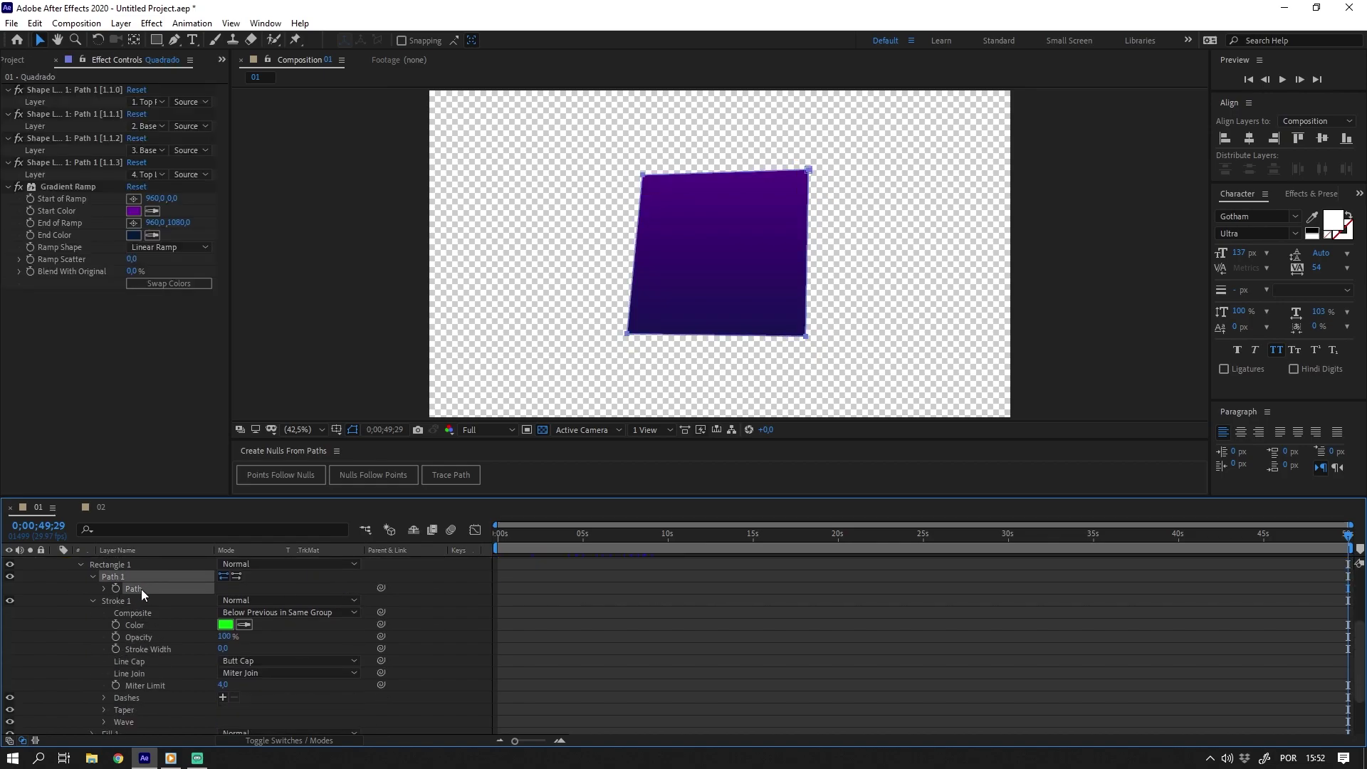
Turn Round Corners 1 back on for the Quadrado layer.
{"action": "scroll", "coordinate": [161, 605], "scroll_direction": "up", "scroll_amount": 3}
{"action": "left_click", "coordinate": [174, 598]}
{"action": "scroll", "coordinate": [129, 719], "scroll_direction": "down", "scroll_amount": 4}
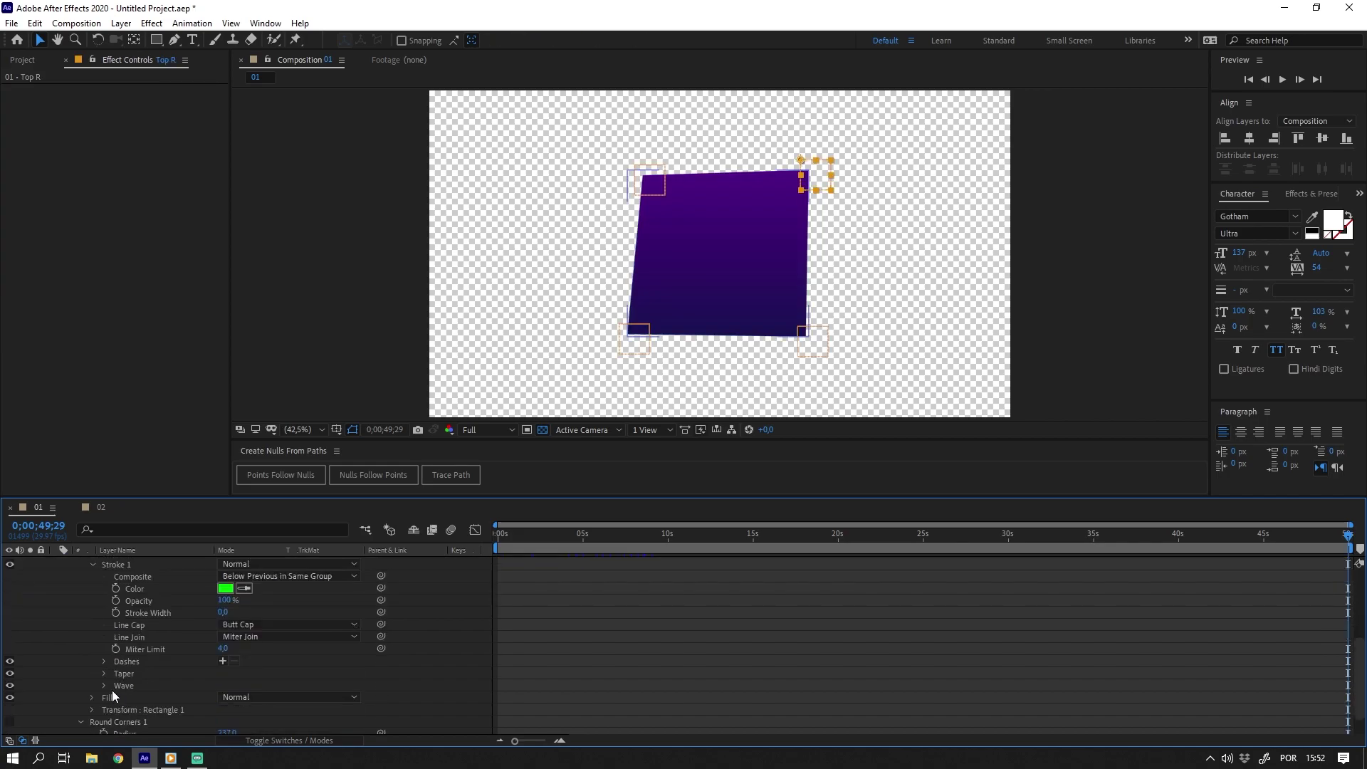
{"action": "left_click", "coordinate": [10, 723]}
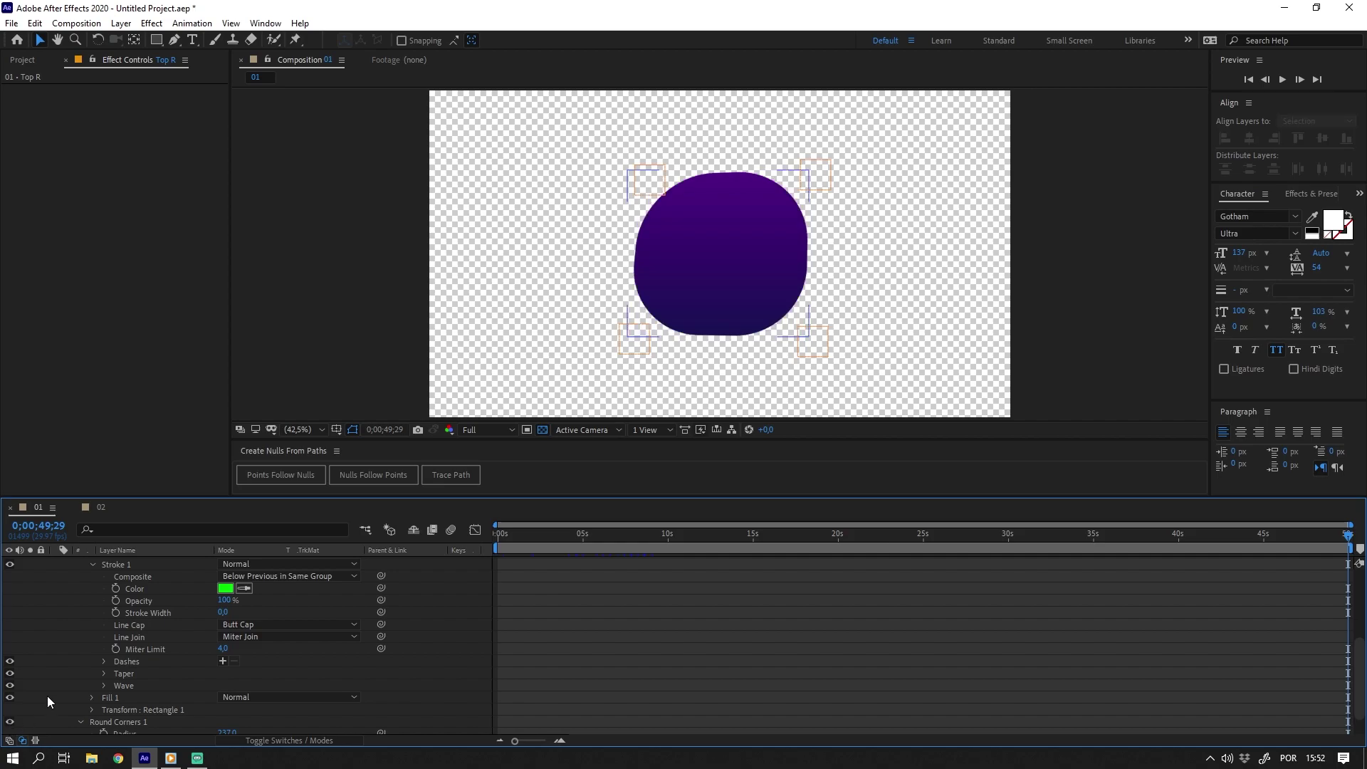
Collapse Quadrado, preview the wiggling shape, and switch to composition 02.
{"action": "scroll", "coordinate": [50, 684], "scroll_direction": "up", "scroll_amount": 4}
{"action": "left_click", "coordinate": [55, 649]}
{"action": "key", "text": "space"}
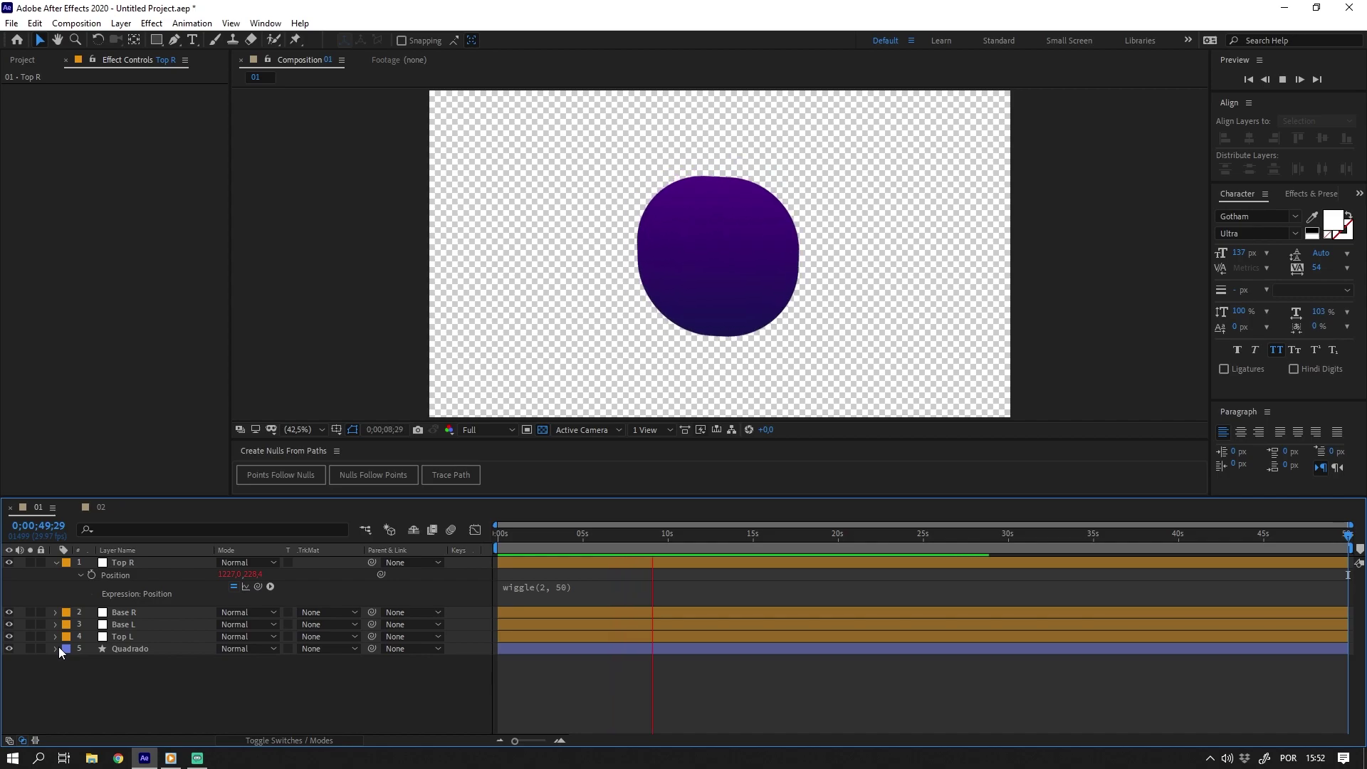
{"action": "left_click", "coordinate": [91, 510]}
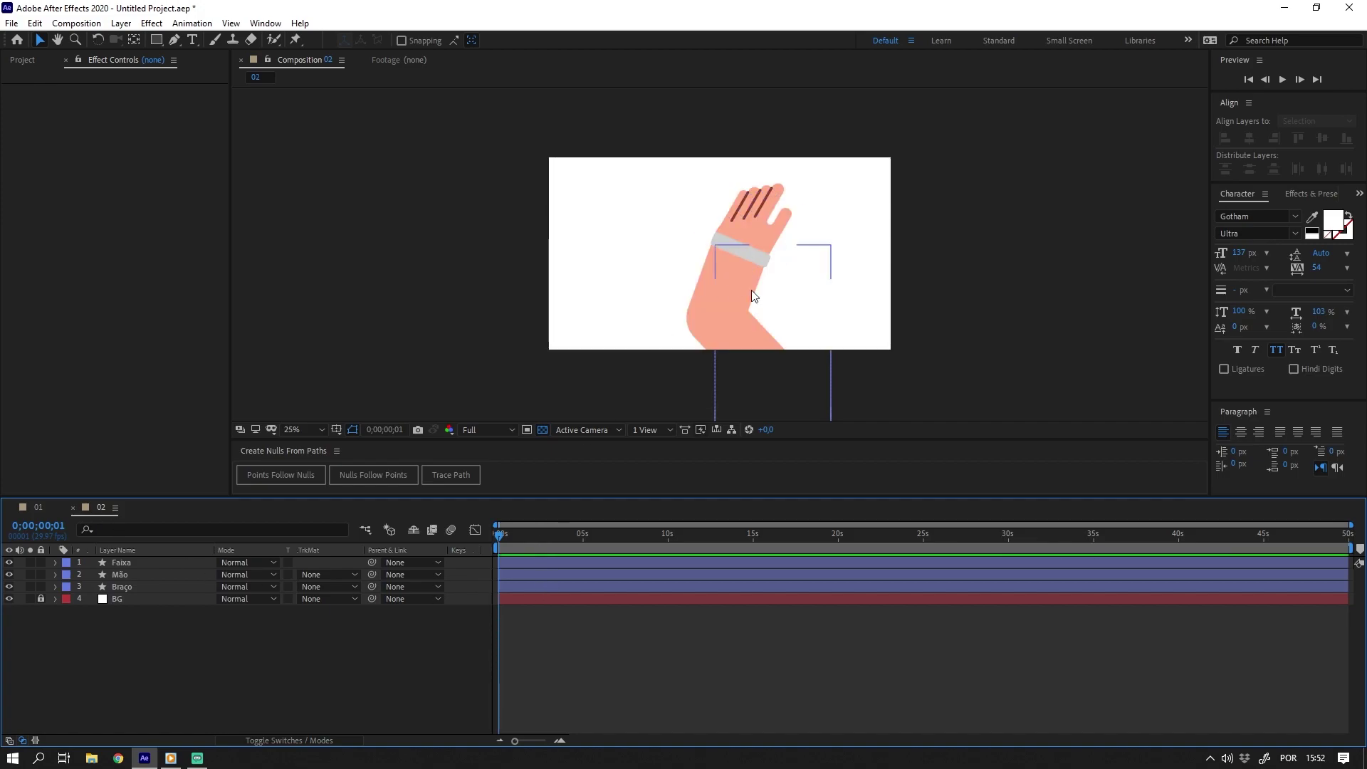
{"action": "key", "text": "period"}
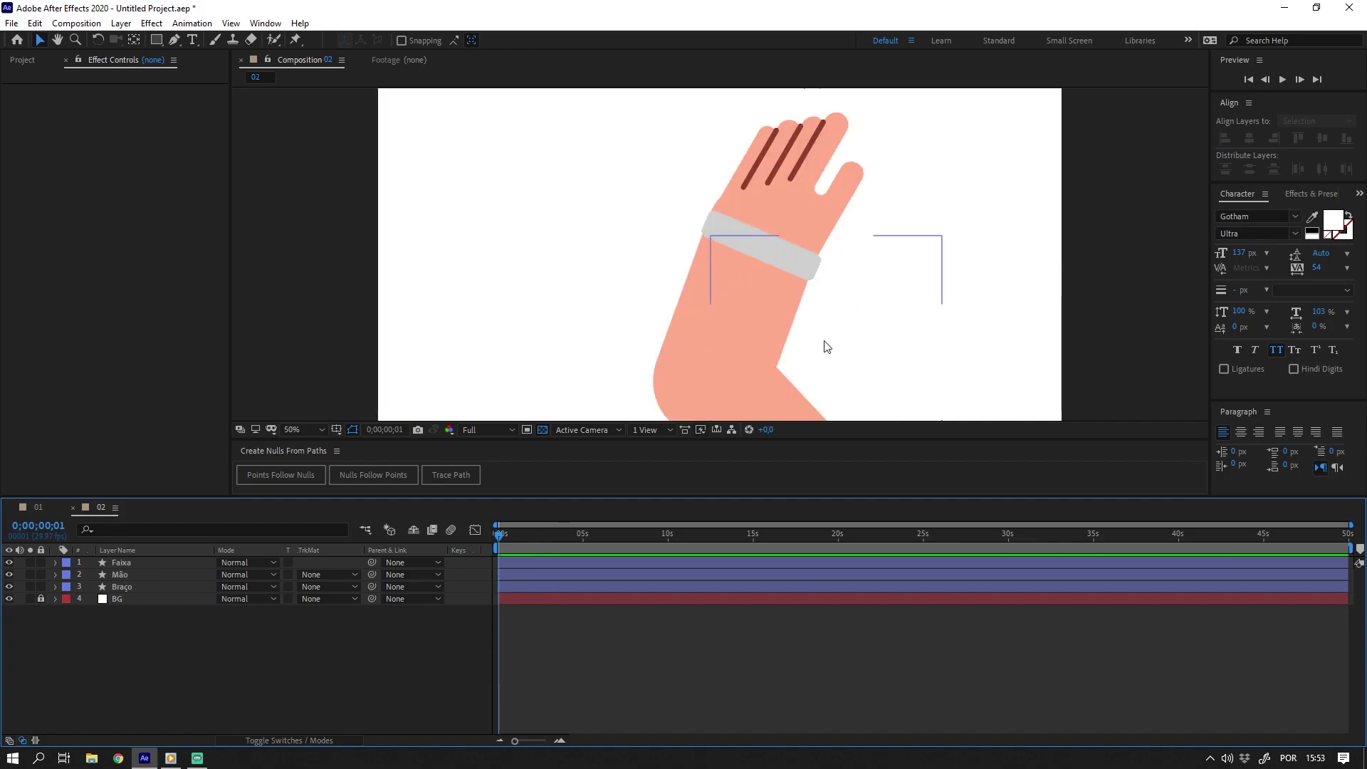
{"action": "left_click", "coordinate": [292, 430]}
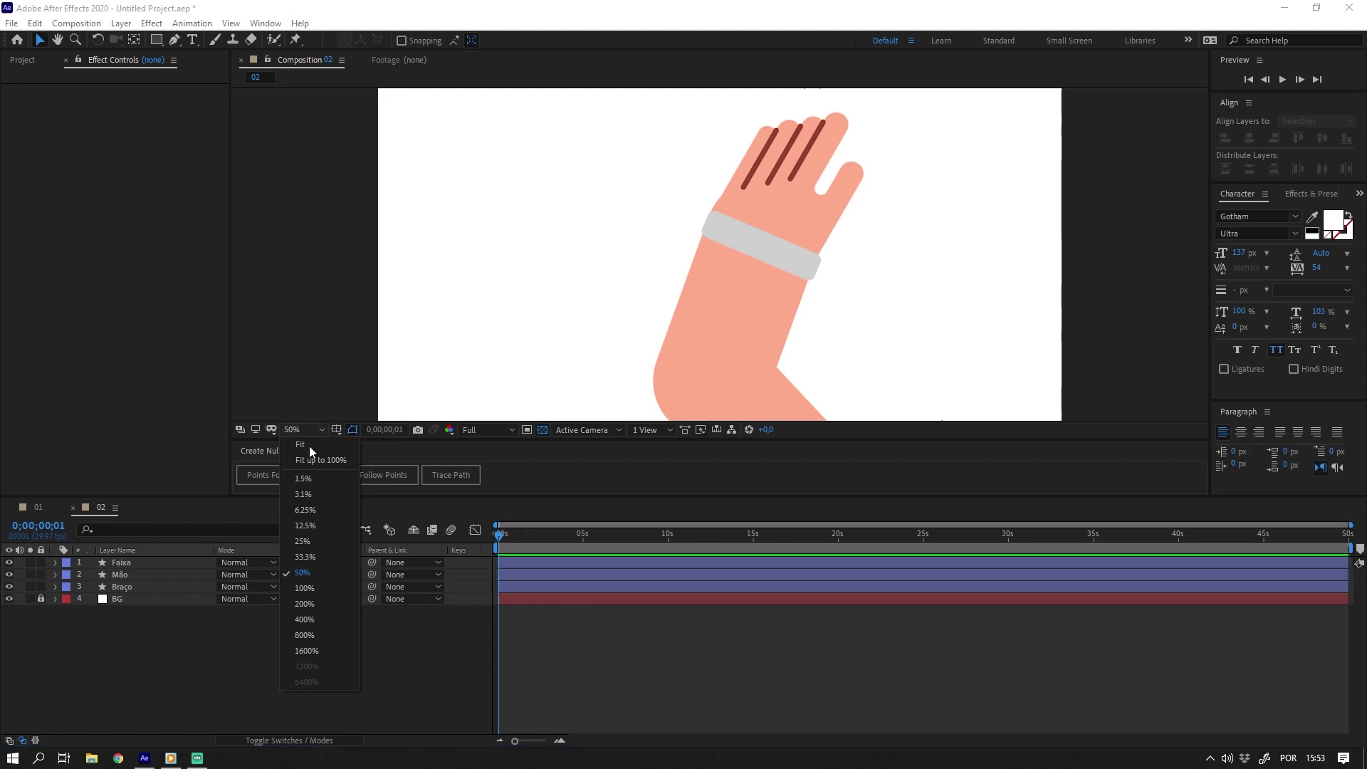
{"action": "left_click", "coordinate": [310, 448]}
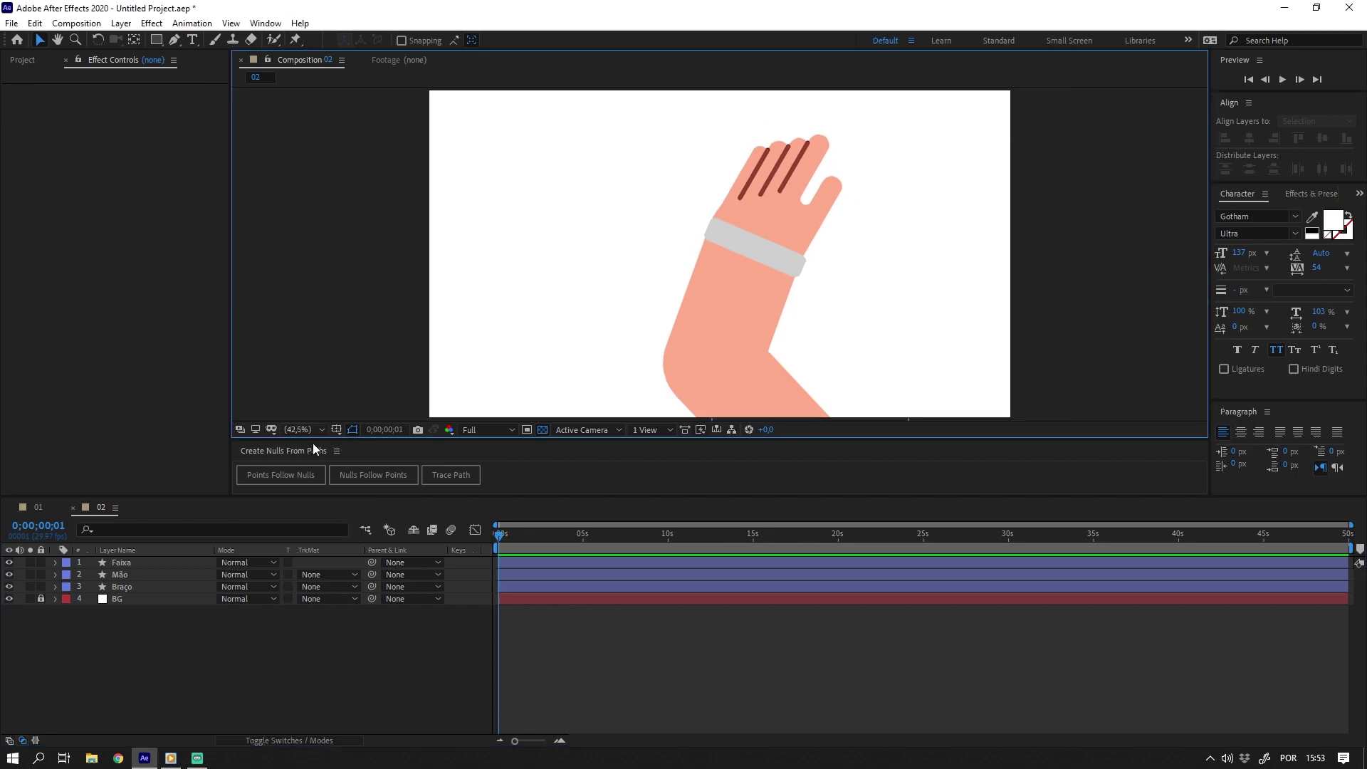
{"action": "left_click", "coordinate": [125, 588]}
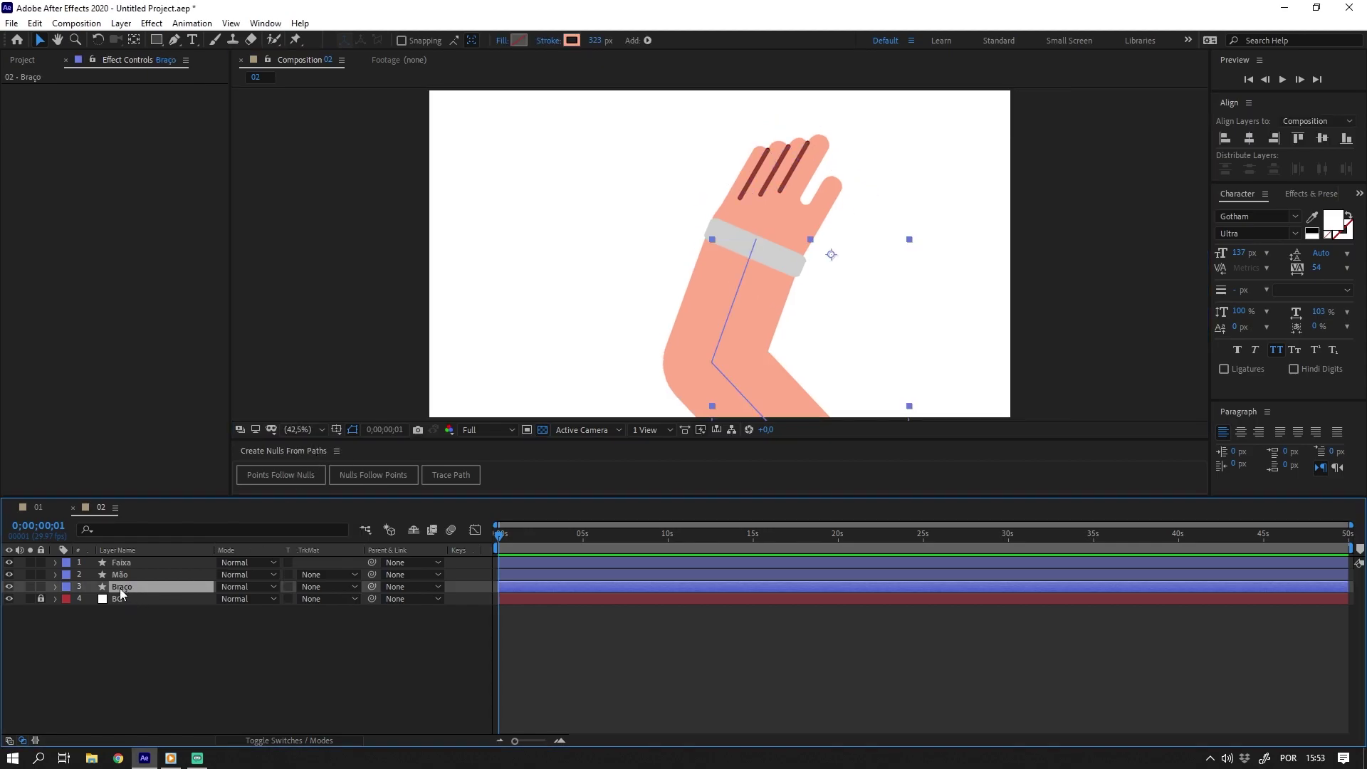
{"action": "key", "text": "u"}
{"action": "key", "text": "u"}
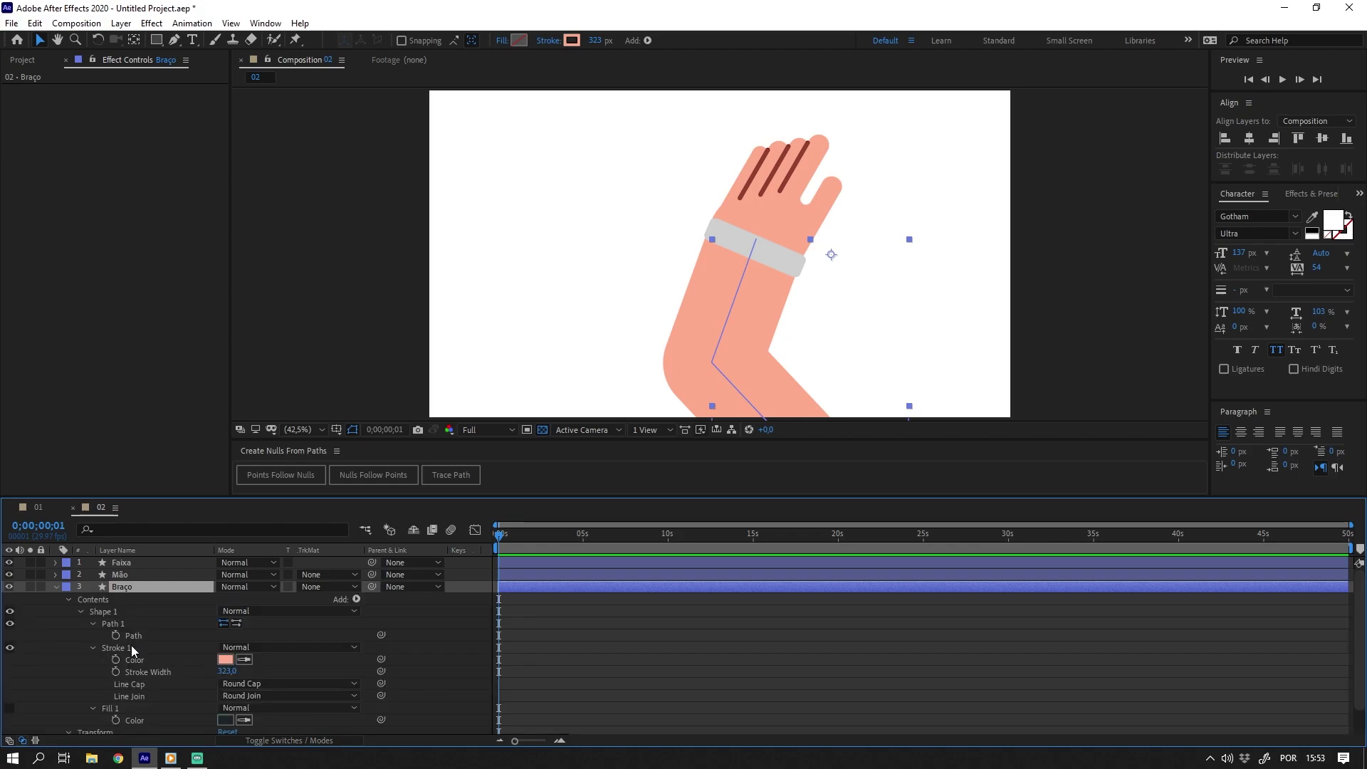
{"action": "left_click", "coordinate": [140, 634]}
{"action": "key", "text": "comma"}
{"action": "key", "text": "comma"}
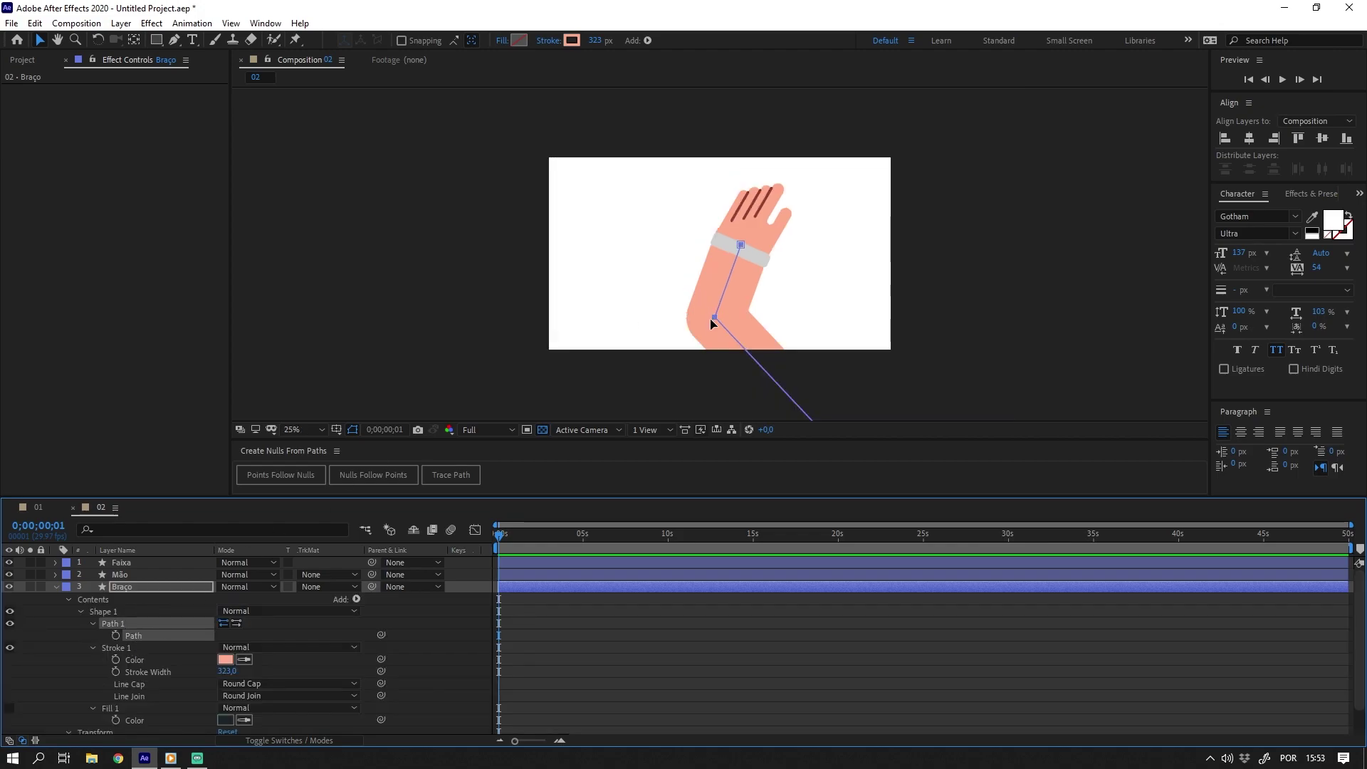
{"action": "key", "text": "period"}
{"action": "key", "text": "period"}
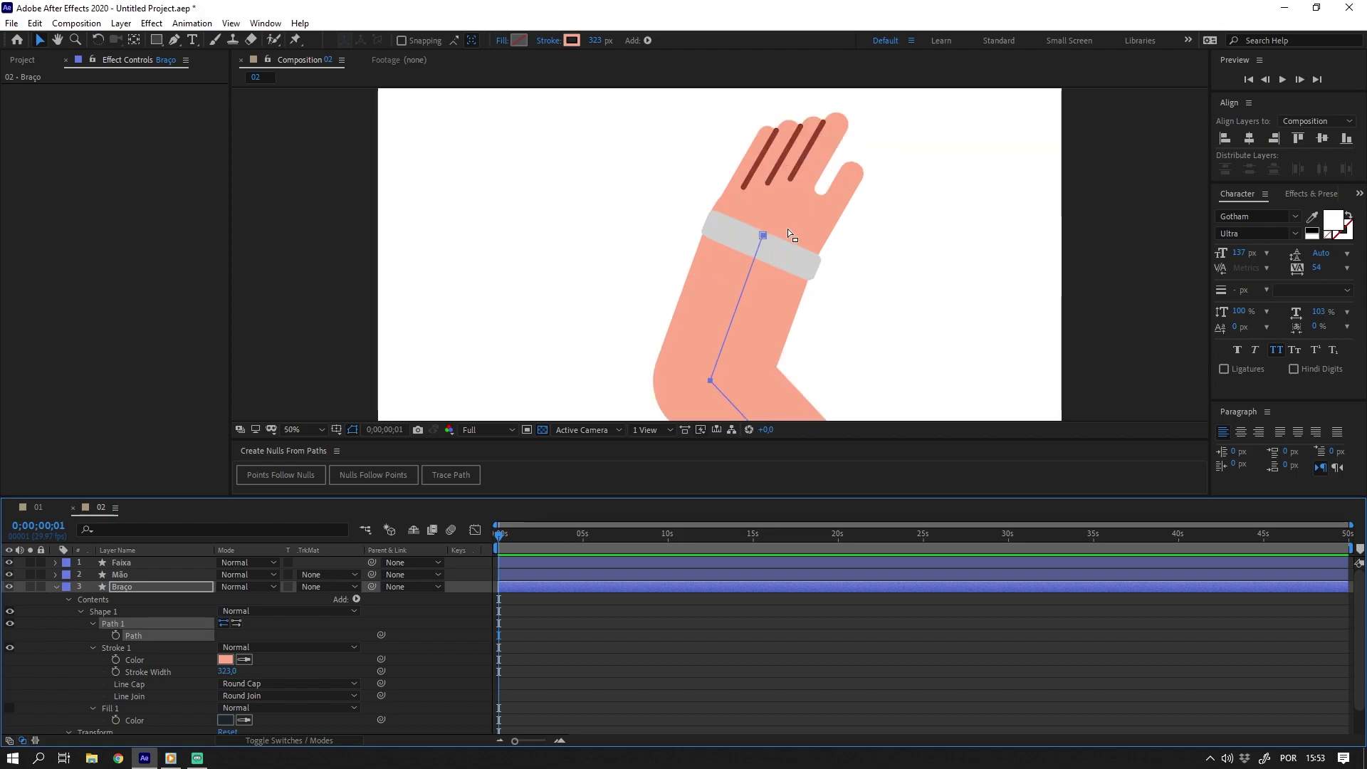
{"action": "left_click", "coordinate": [119, 614]}
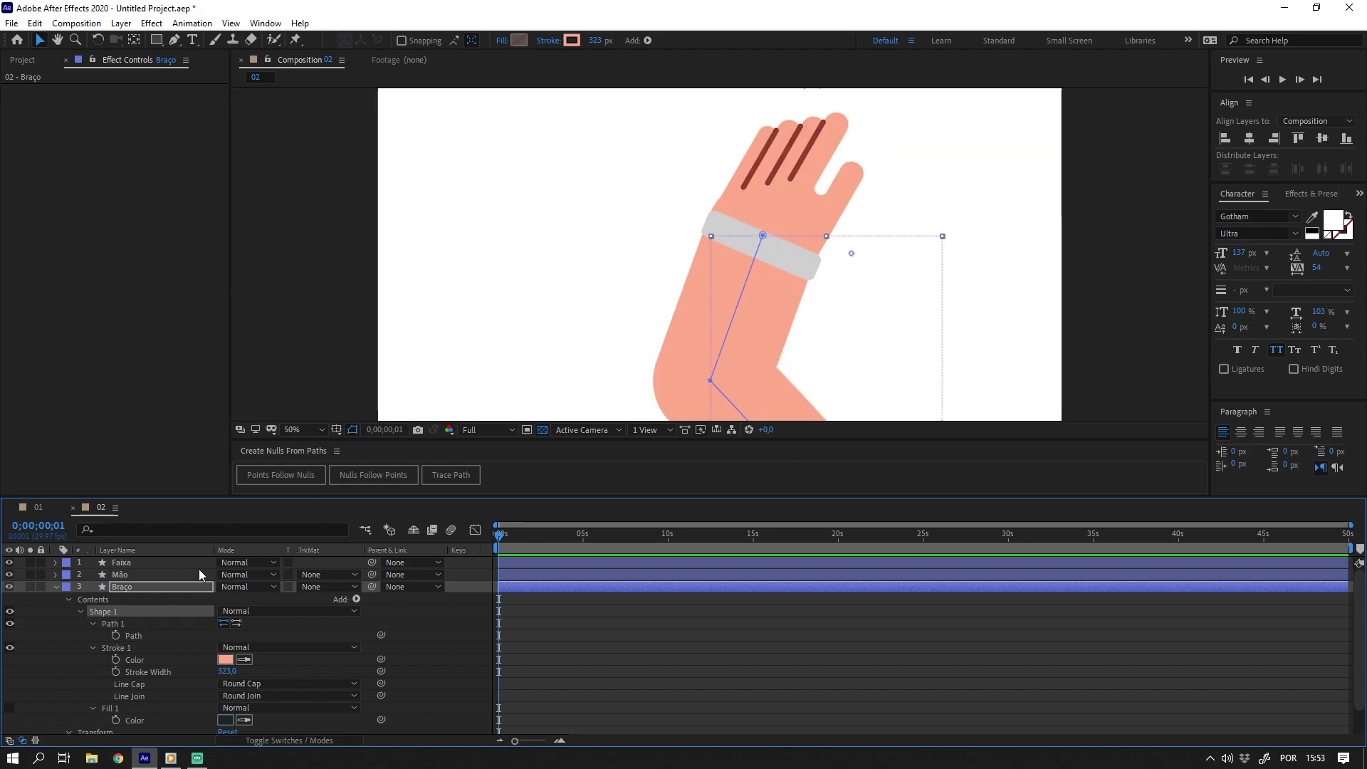
{"action": "left_click", "coordinate": [775, 242]}
{"action": "mouse_move", "coordinate": [762, 237]}
{"action": "left_mouse_down"}
{"action": "mouse_move", "coordinate": [648, 224]}
{"action": "mouse_move", "coordinate": [580, 241]}
{"action": "left_mouse_up"}
{"action": "key", "text": "ctrl+z"}
{"action": "key", "text": "ctrl+z"}
{"action": "key", "text": "ctrl+z"}
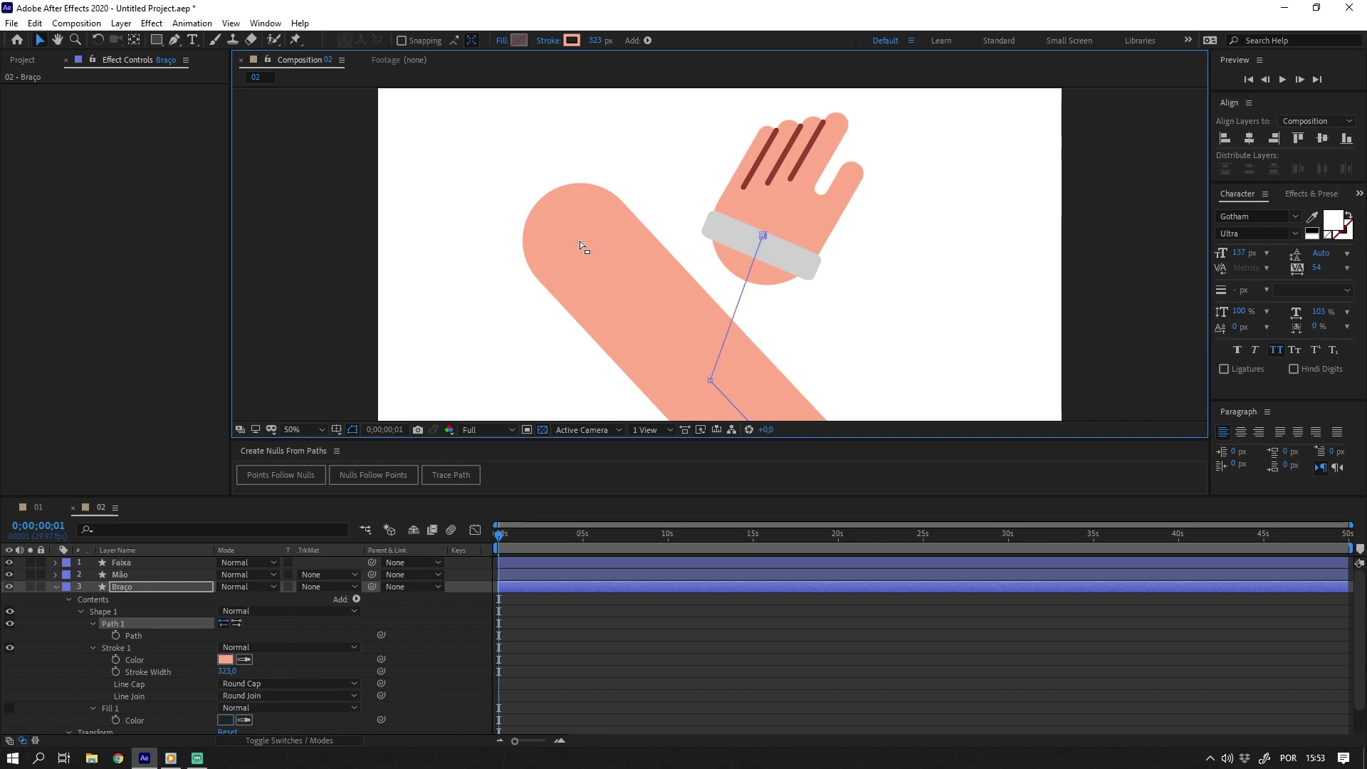
{"action": "left_click", "coordinate": [134, 634]}
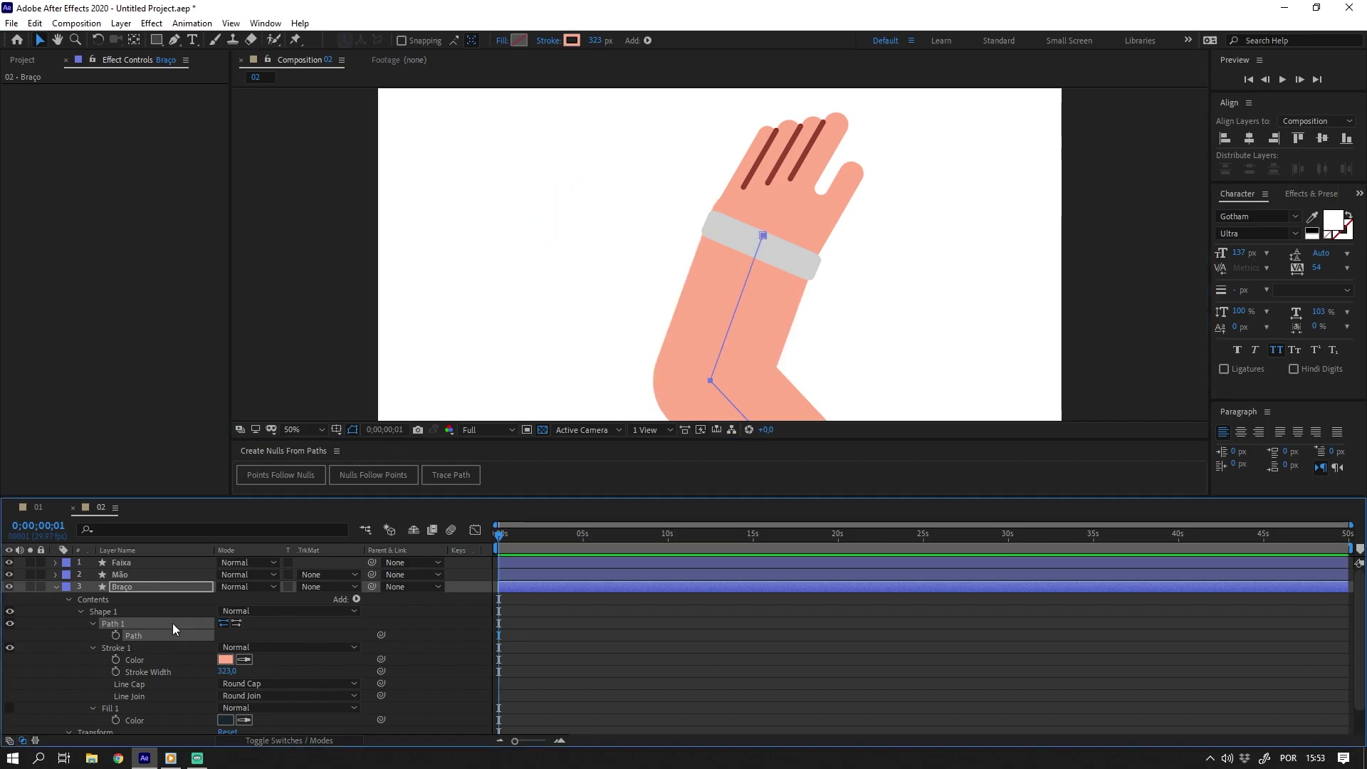
Create Points Follow Nulls for Braço's path, test-move the [1.1.0] null, then undo.
{"action": "left_click", "coordinate": [301, 473]}
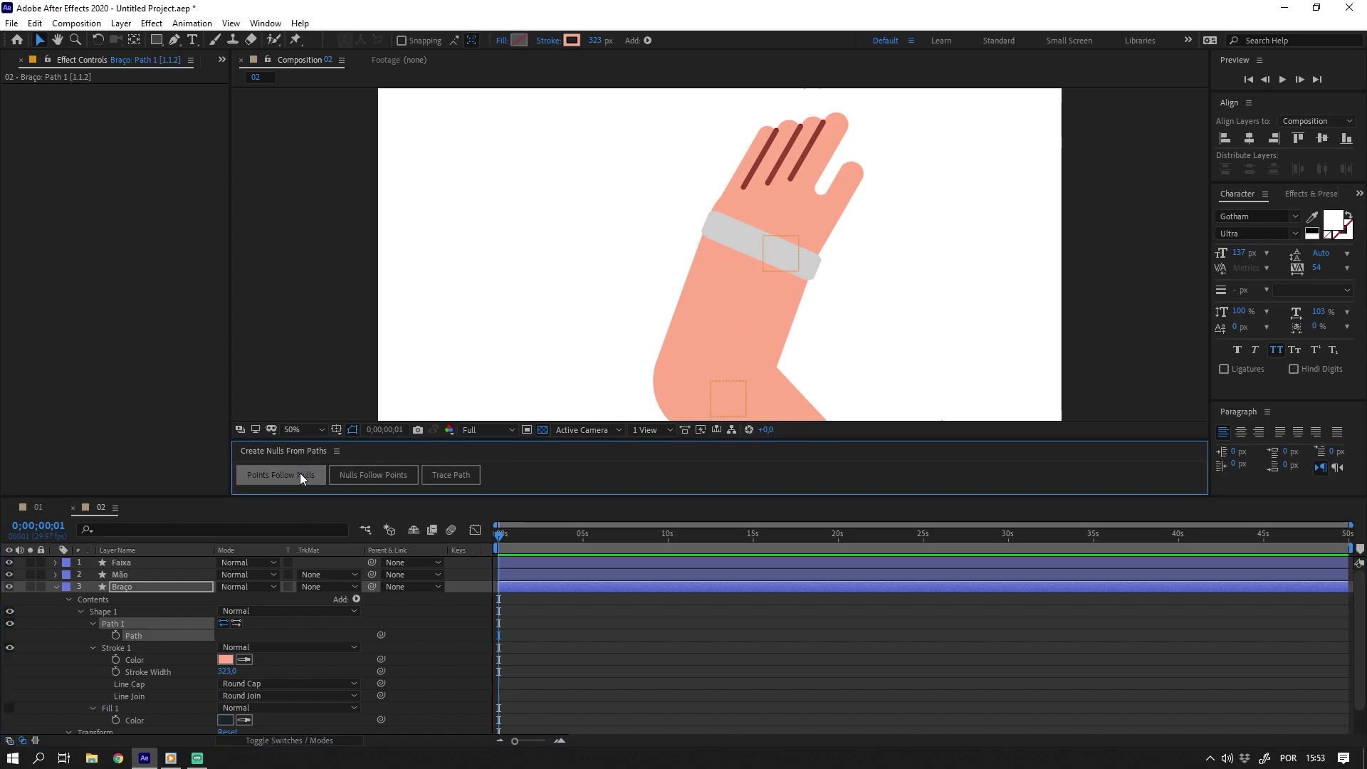
{"action": "key", "text": "comma"}
{"action": "key", "text": "comma"}
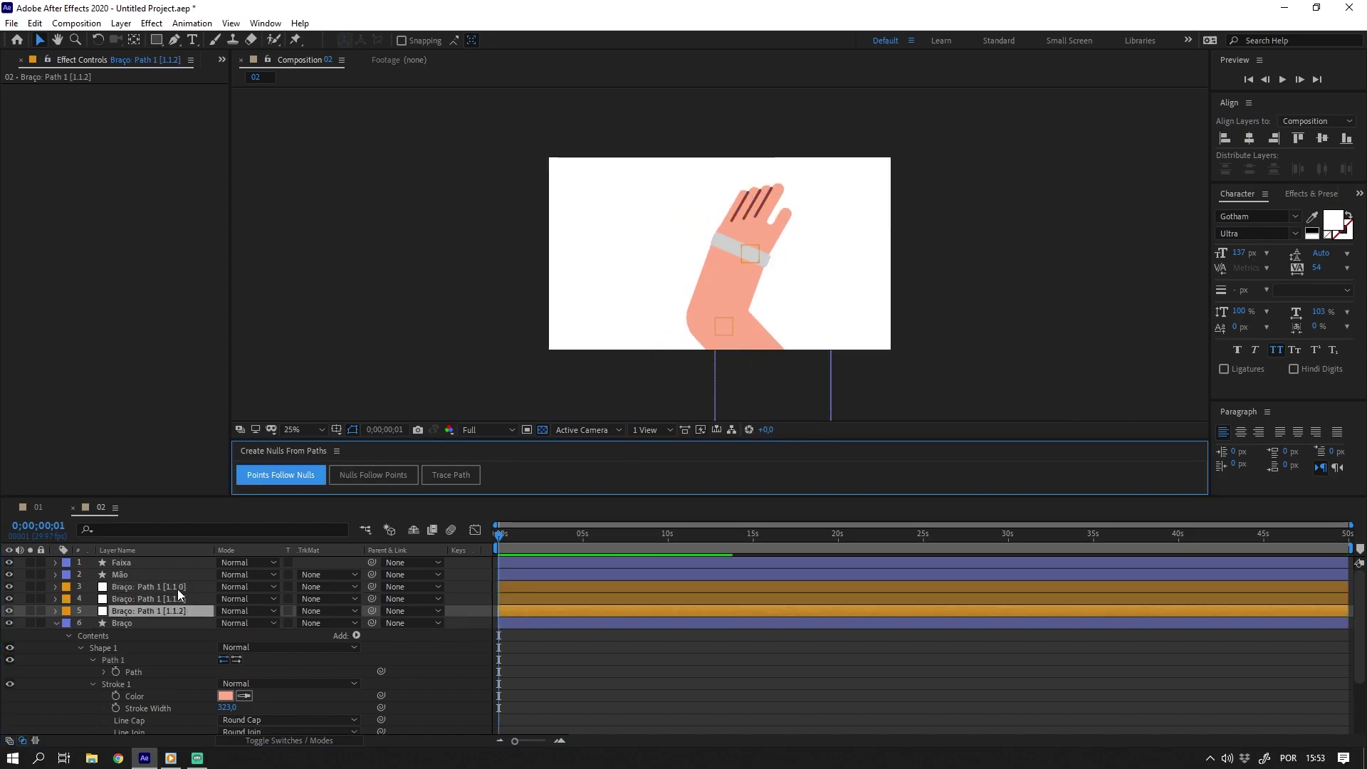
{"action": "left_click", "coordinate": [178, 589]}
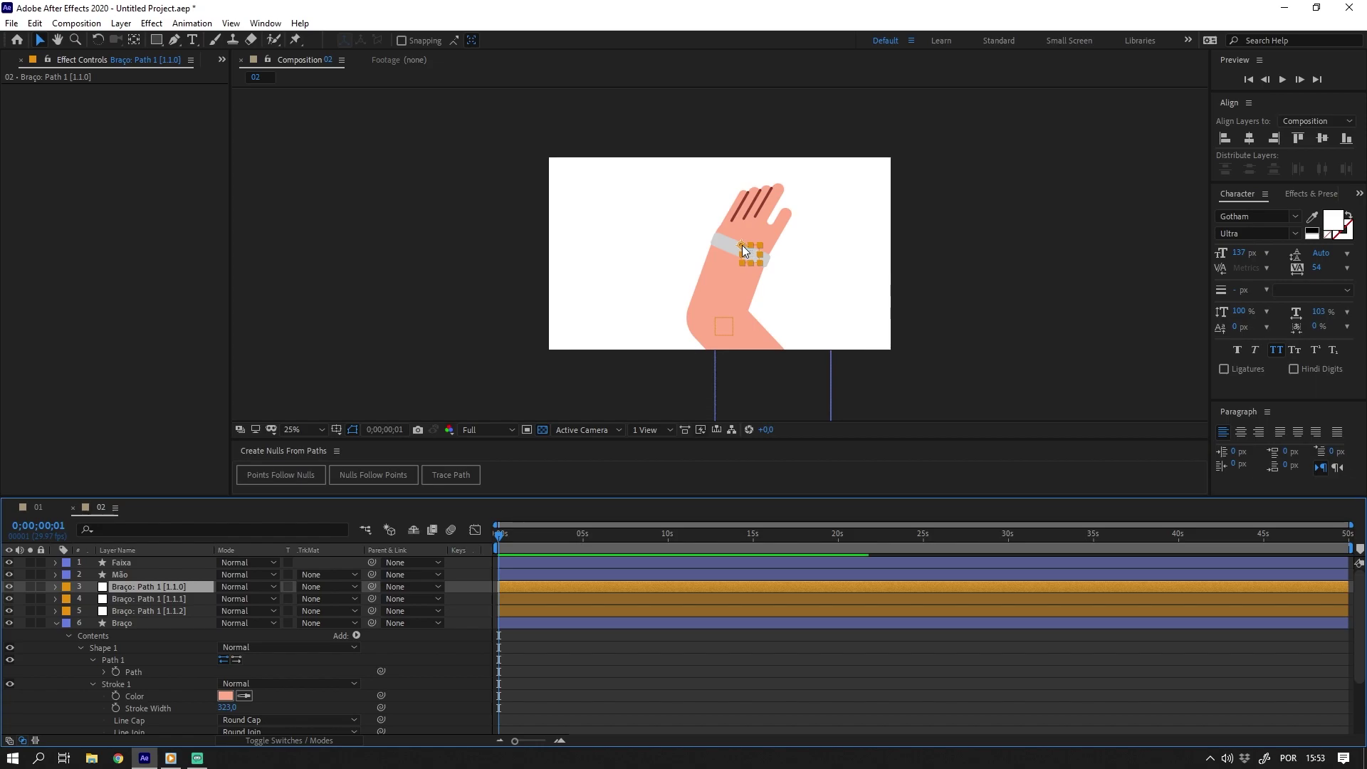
{"action": "left_click_drag", "start_coordinate": [750, 249], "coordinate": [656, 265]}
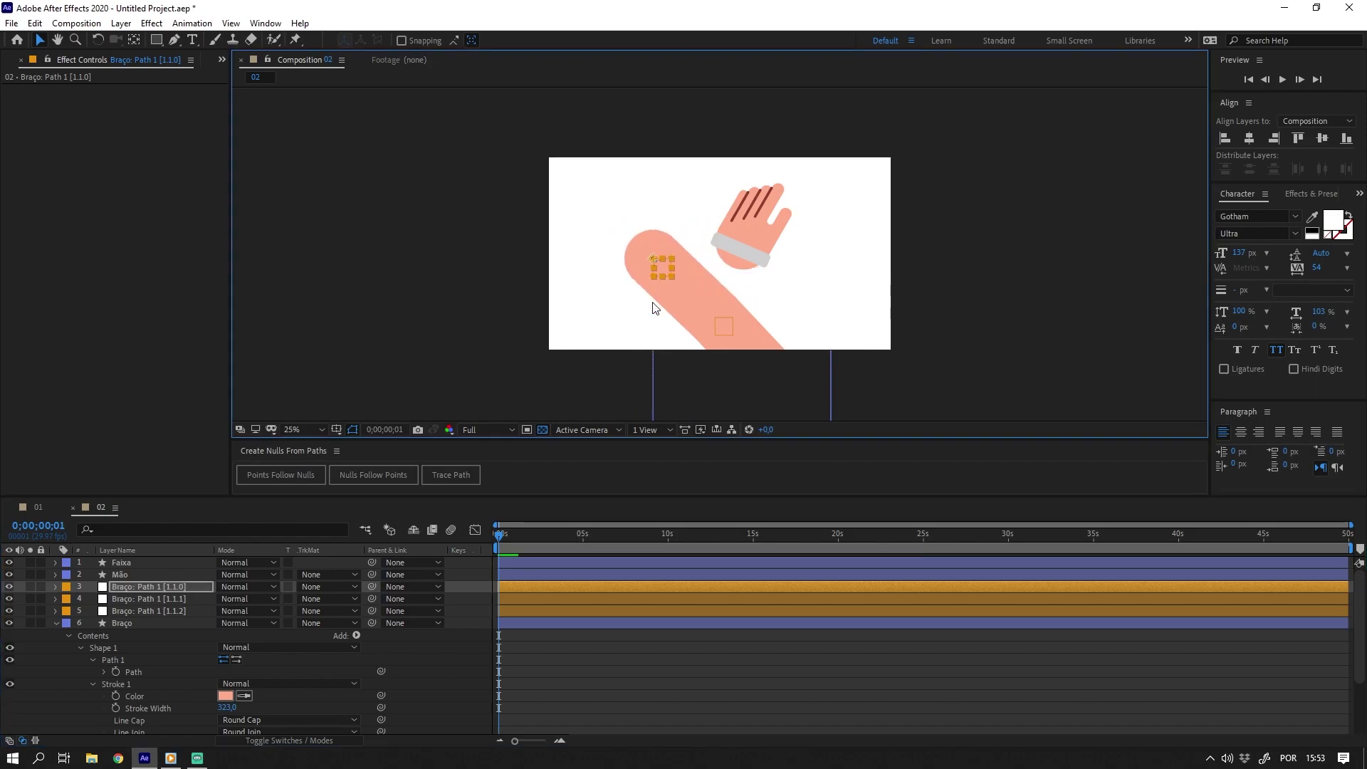
{"action": "key", "text": "ctrl+z"}
{"action": "left_click", "coordinate": [121, 574]}
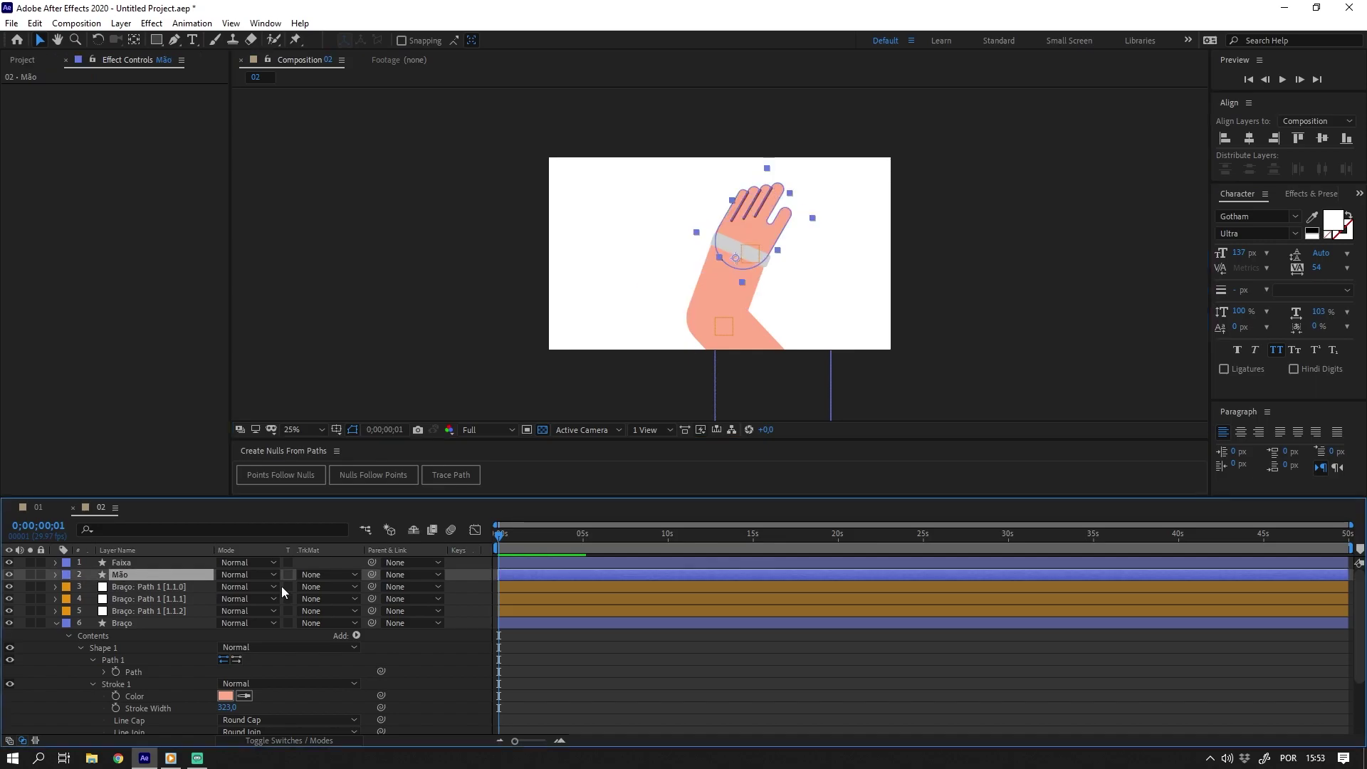
Parent Mão to the wrist null Braço: Path 1 [1.1.0] and test moving and rotating it.
{"action": "left_click_drag", "start_coordinate": [372, 574], "coordinate": [179, 591]}
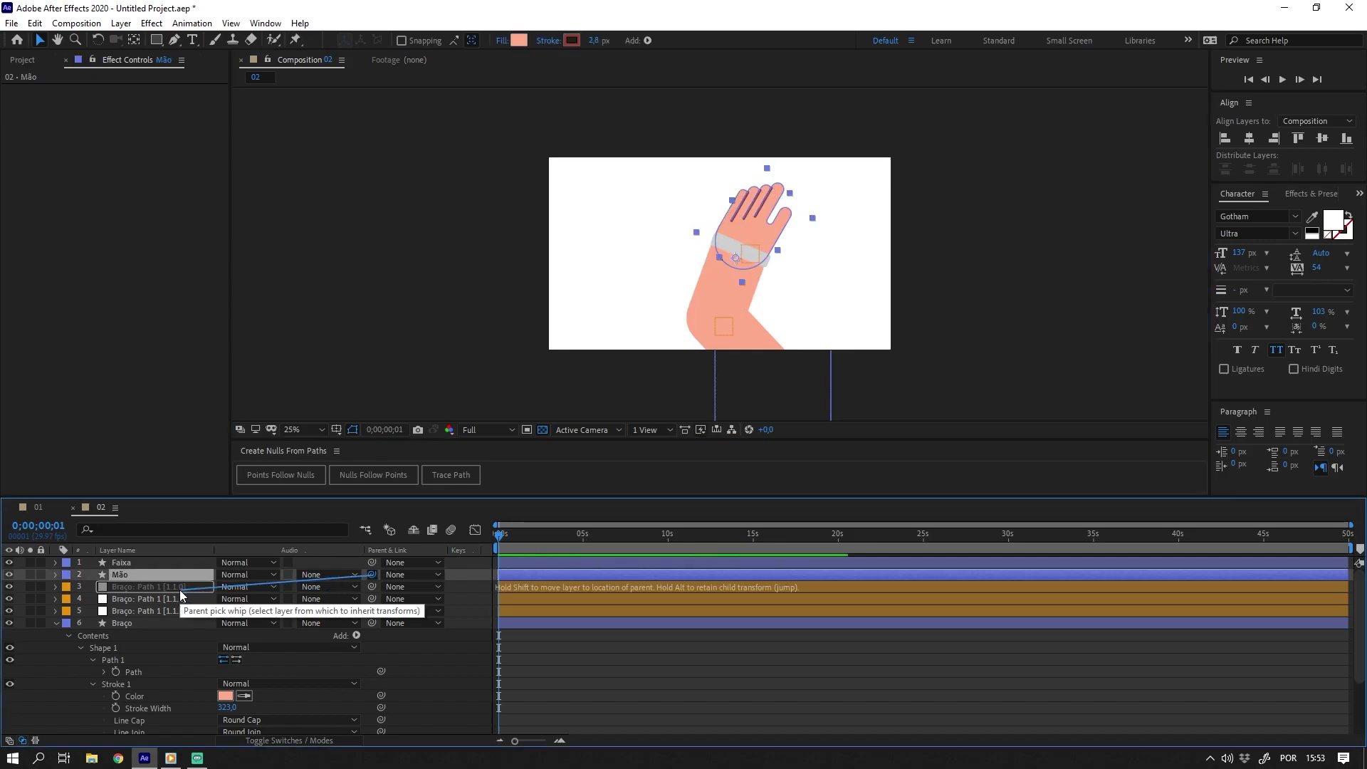
{"action": "left_click", "coordinate": [178, 589]}
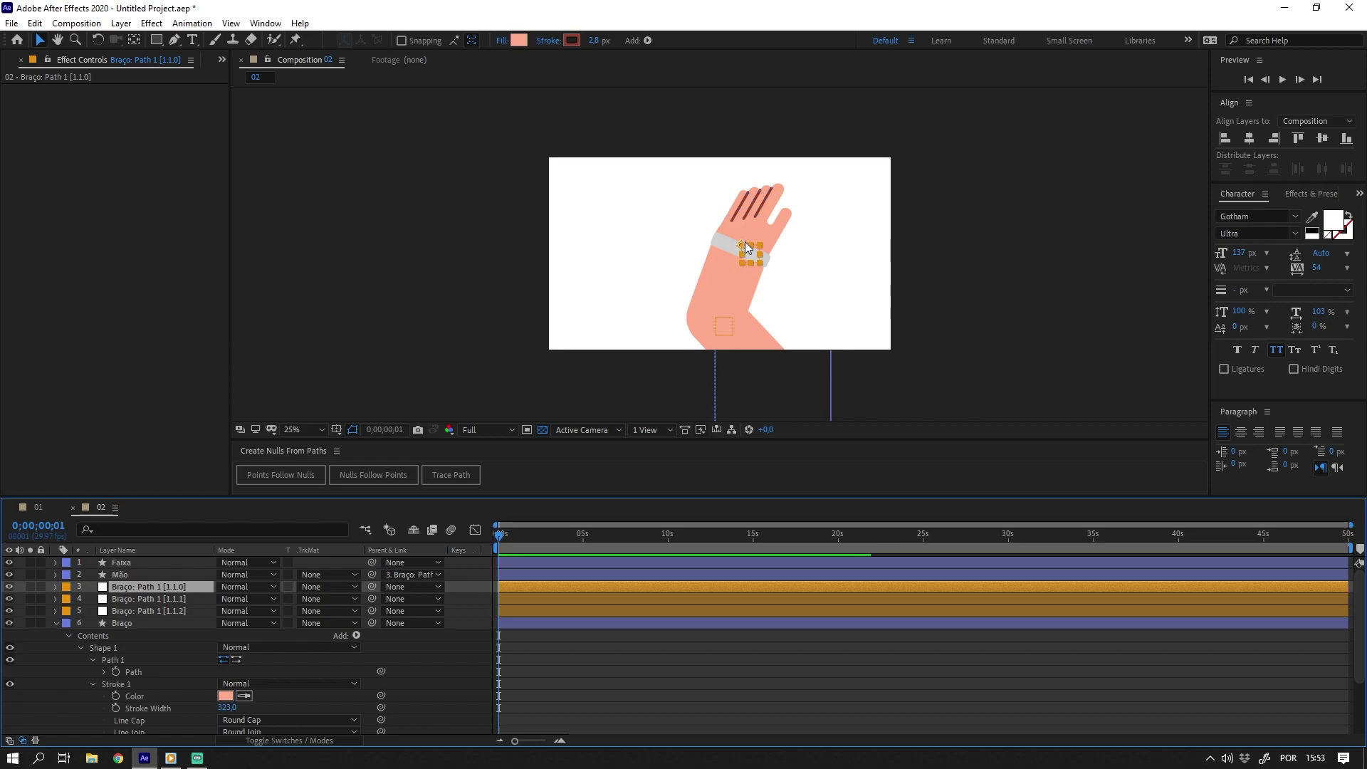
{"action": "left_click_drag", "start_coordinate": [744, 248], "coordinate": [672, 250]}
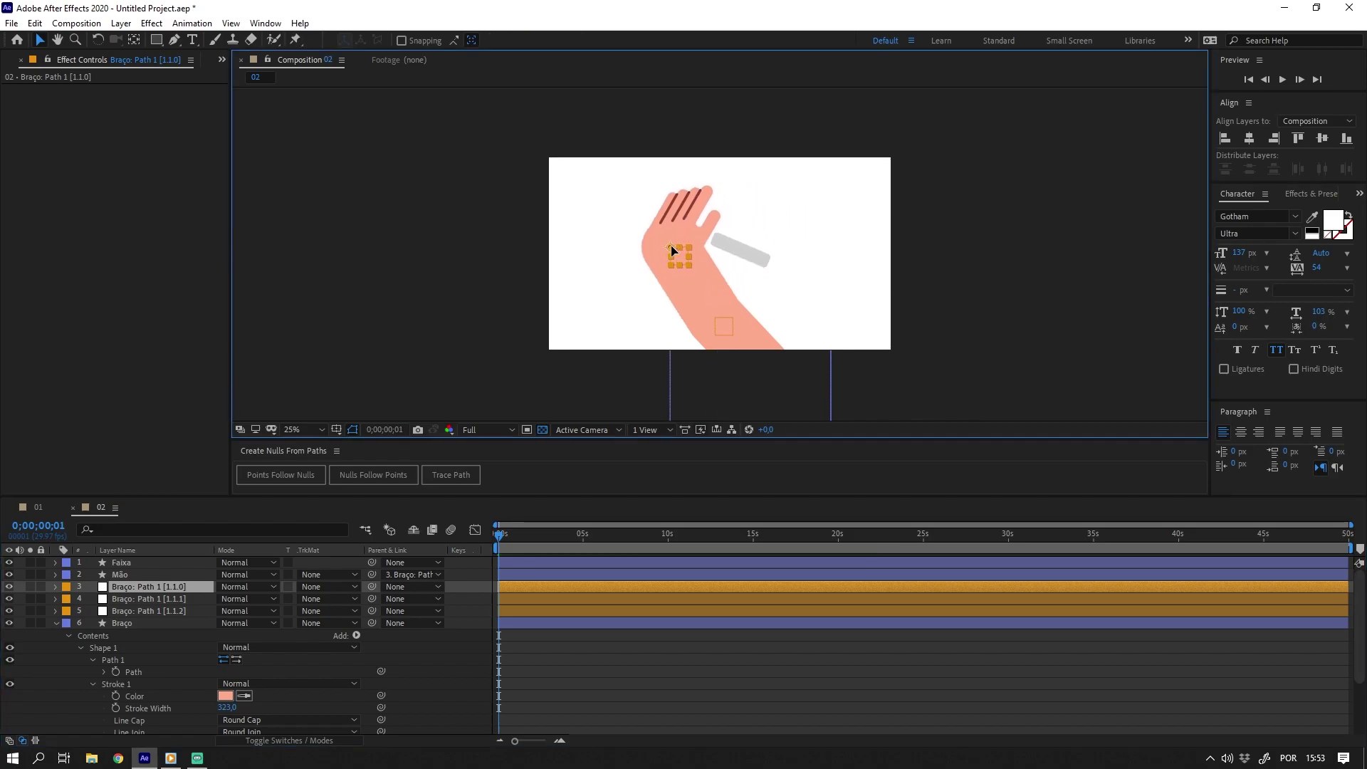
{"action": "key", "text": "r"}
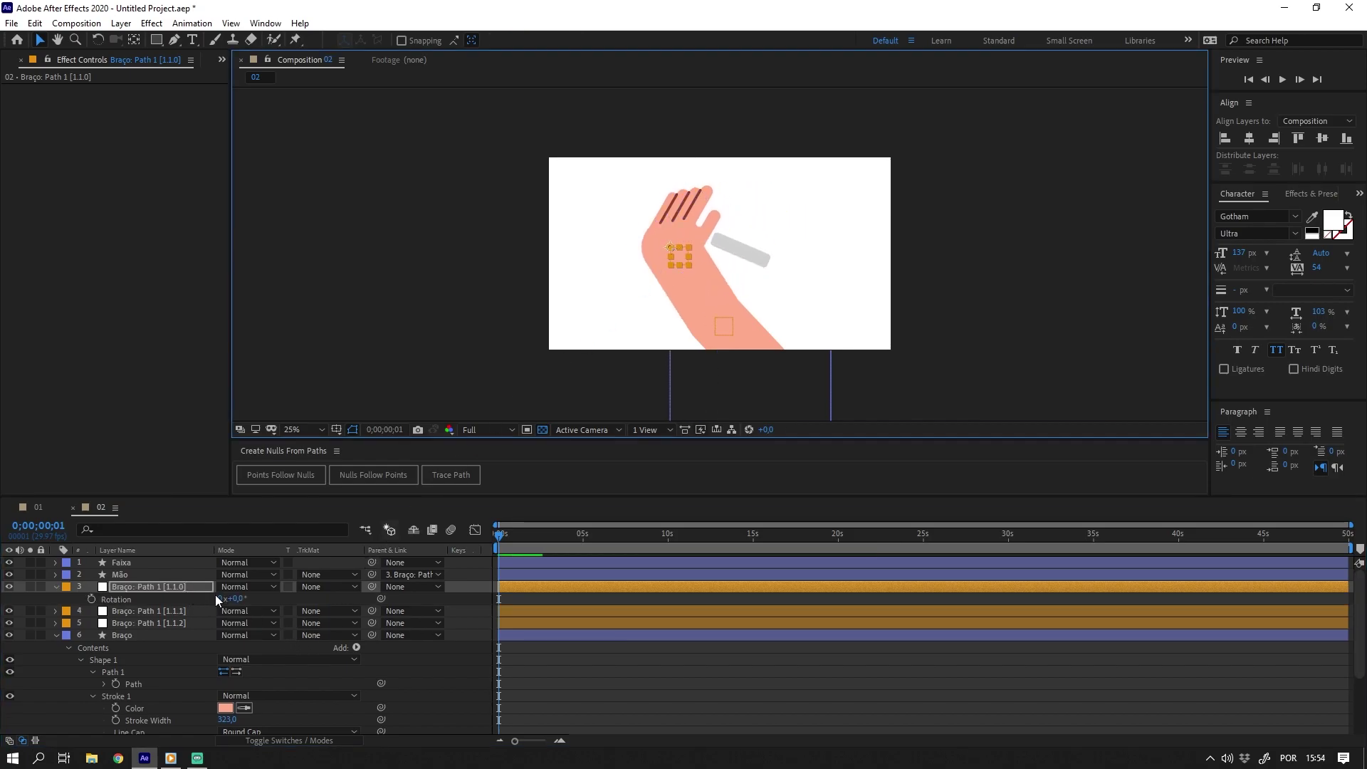
{"action": "left_click_drag", "start_coordinate": [235, 599], "coordinate": [182, 604]}
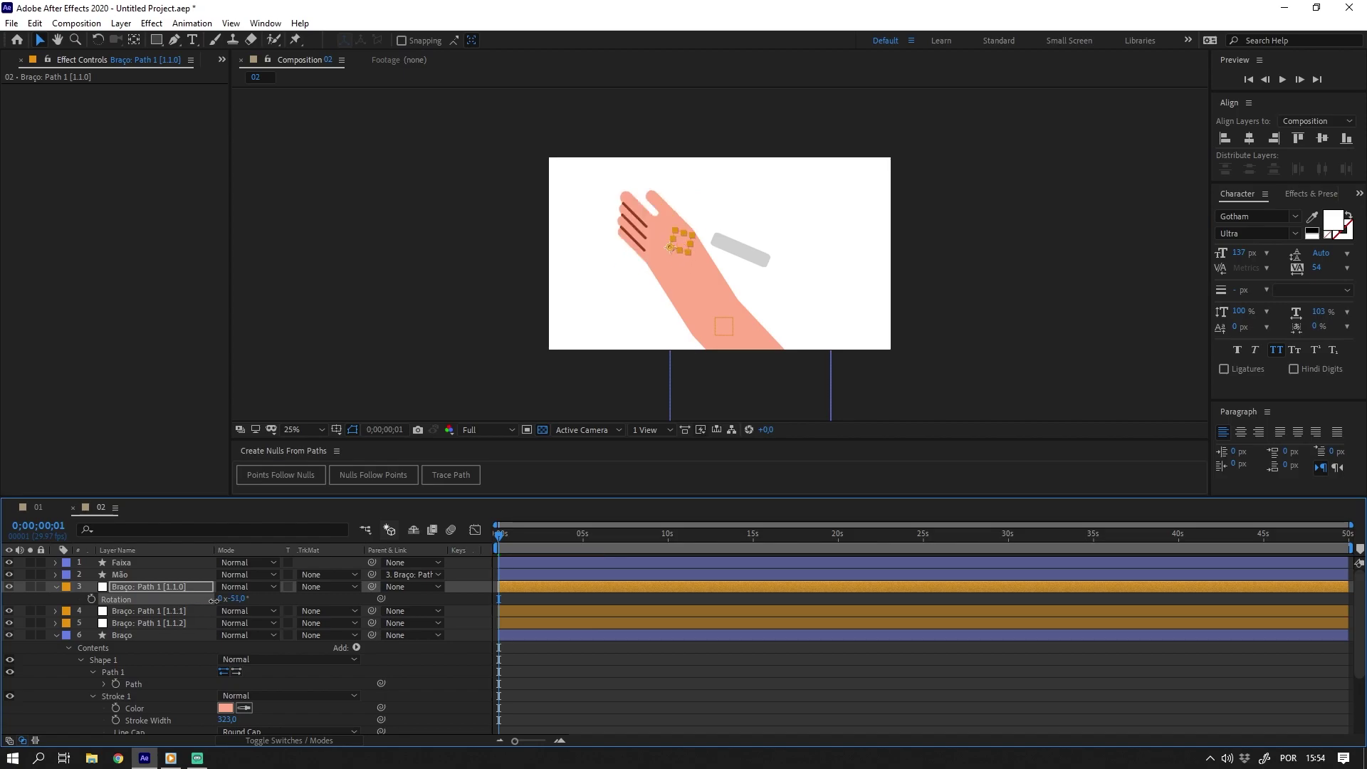
{"action": "key", "text": "ctrl+z"}
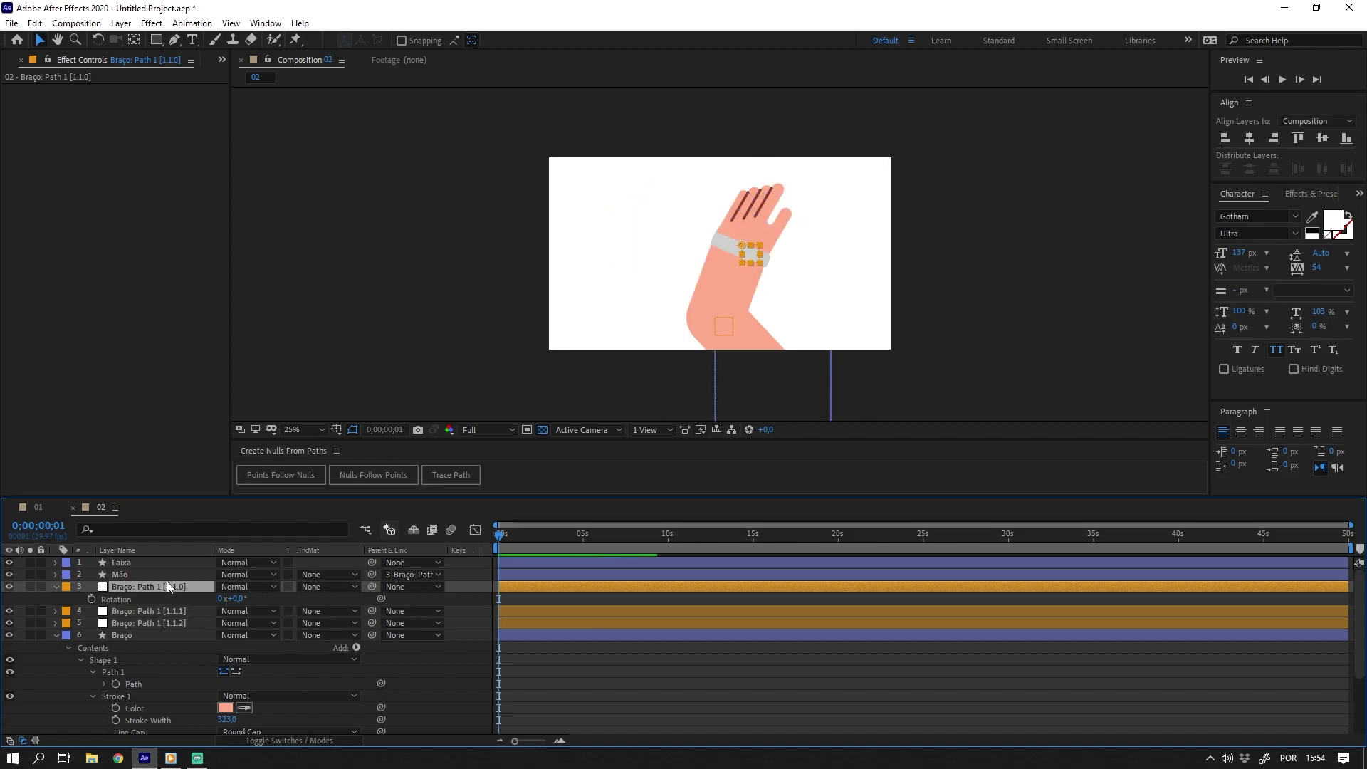
Trial-parent Faixa to the wrist null, undo the test and parenting, then select Braço's Path.
{"action": "left_click", "coordinate": [156, 562]}
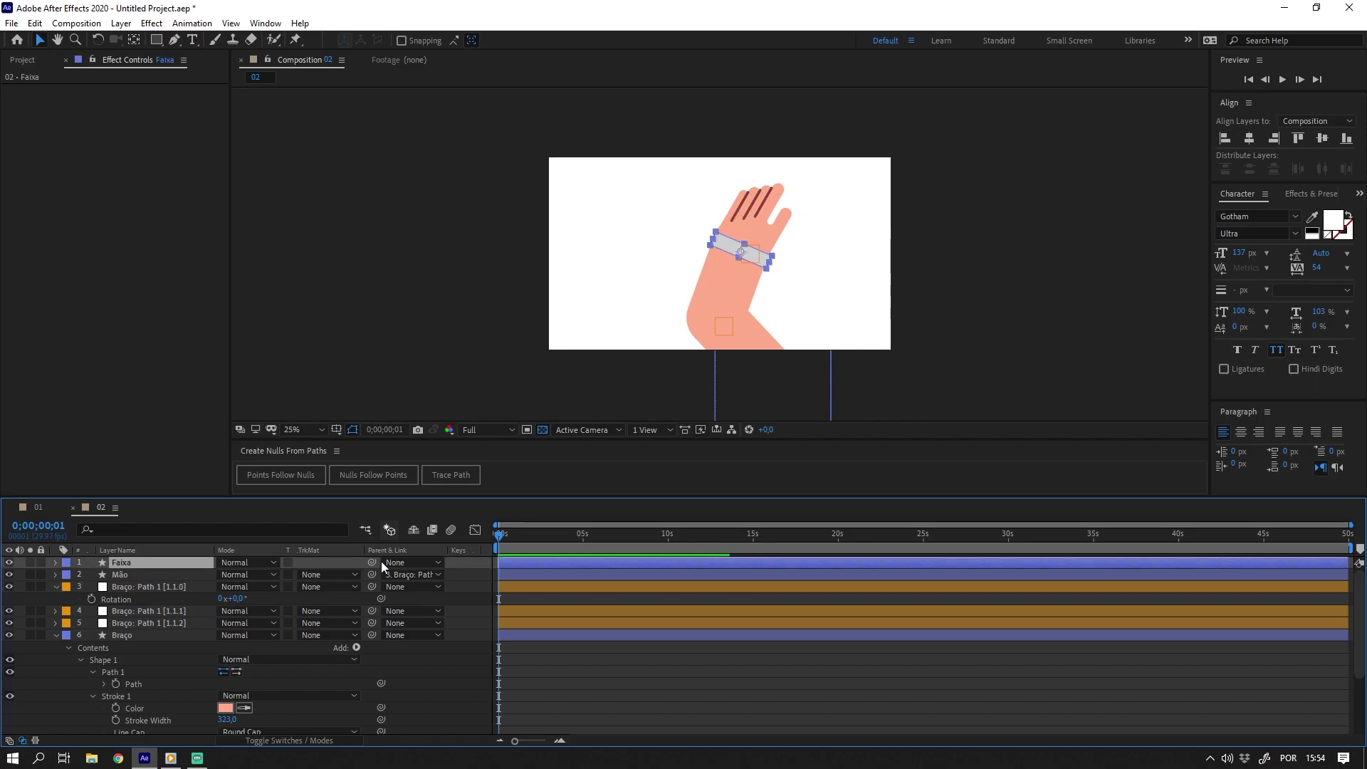
{"action": "left_click_drag", "start_coordinate": [371, 562], "coordinate": [145, 588]}
{"action": "left_click", "coordinate": [174, 586]}
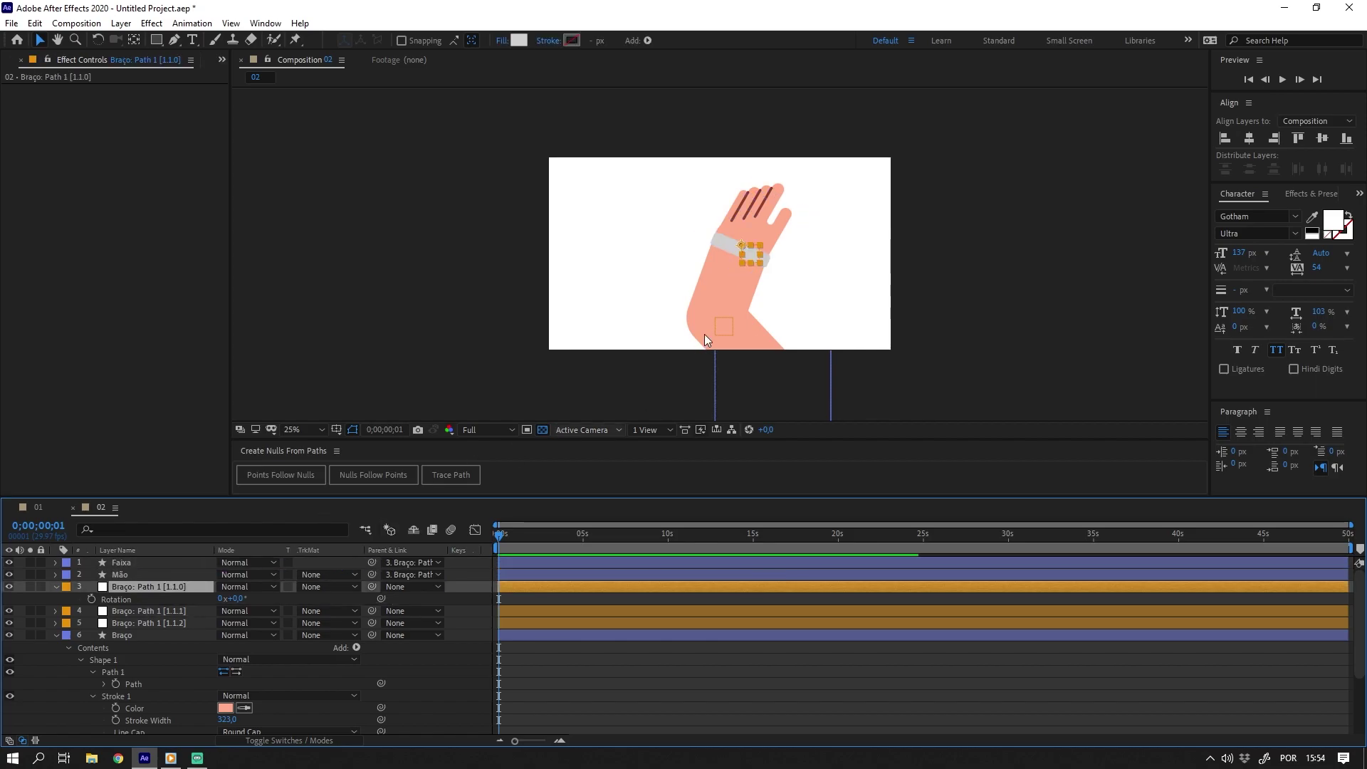
{"action": "mouse_move", "coordinate": [737, 257]}
{"action": "left_mouse_down"}
{"action": "mouse_move", "coordinate": [594, 293]}
{"action": "mouse_move", "coordinate": [628, 269]}
{"action": "left_mouse_up"}
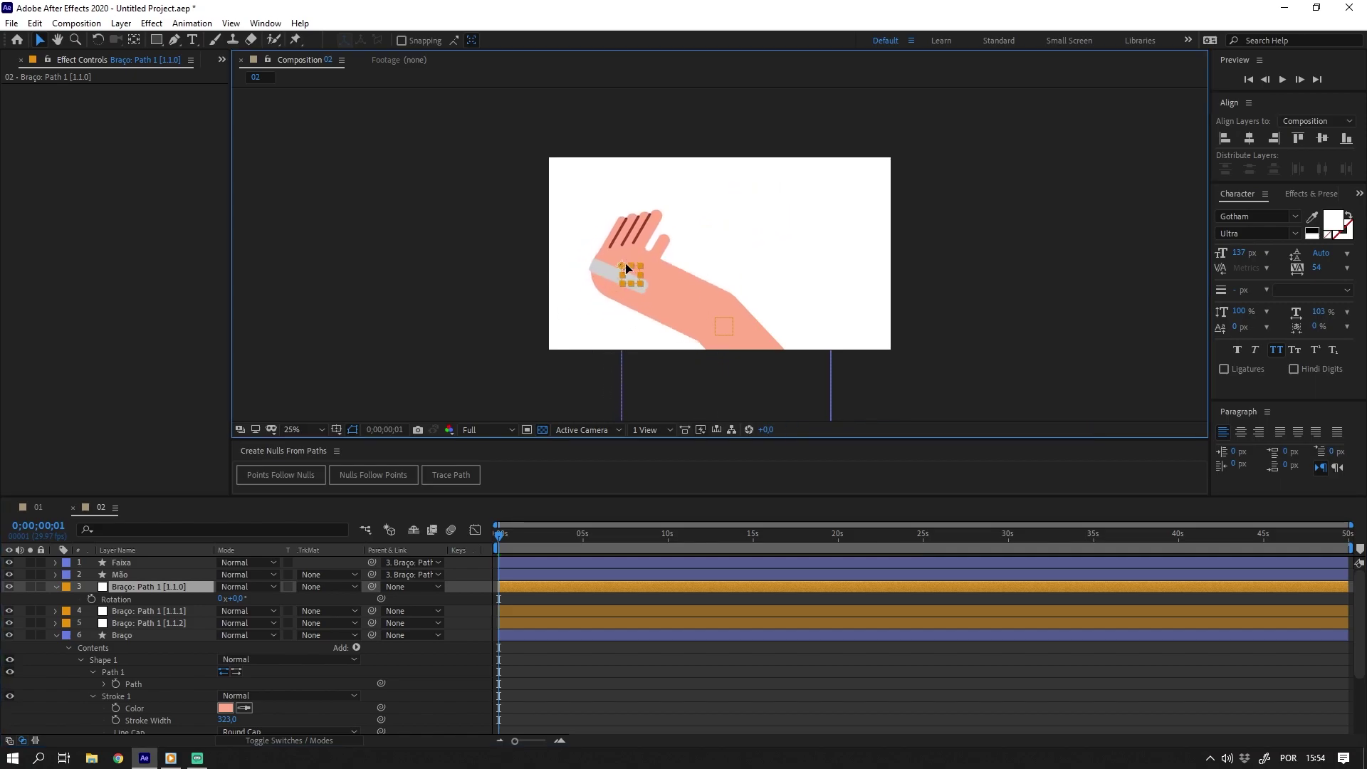
{"action": "key", "text": "ctrl+z"}
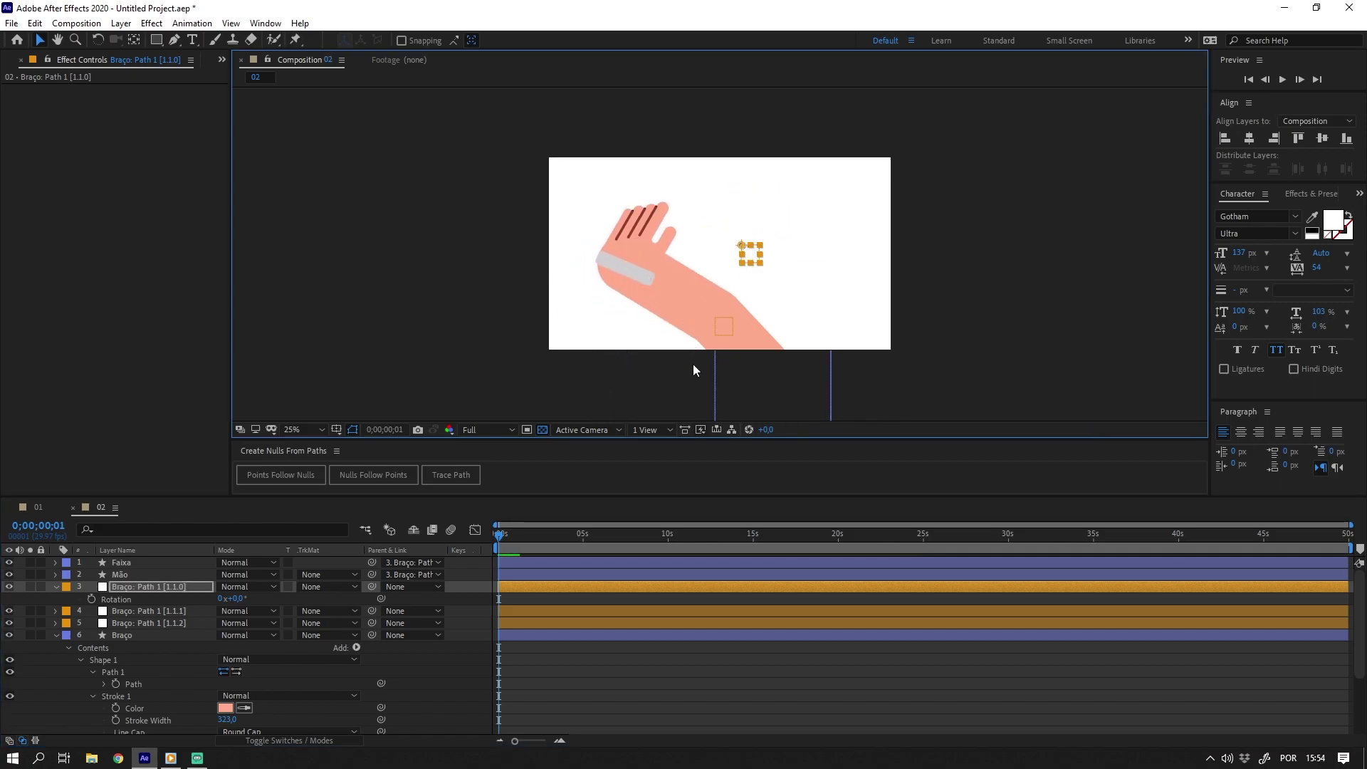
{"action": "key", "text": "ctrl+z"}
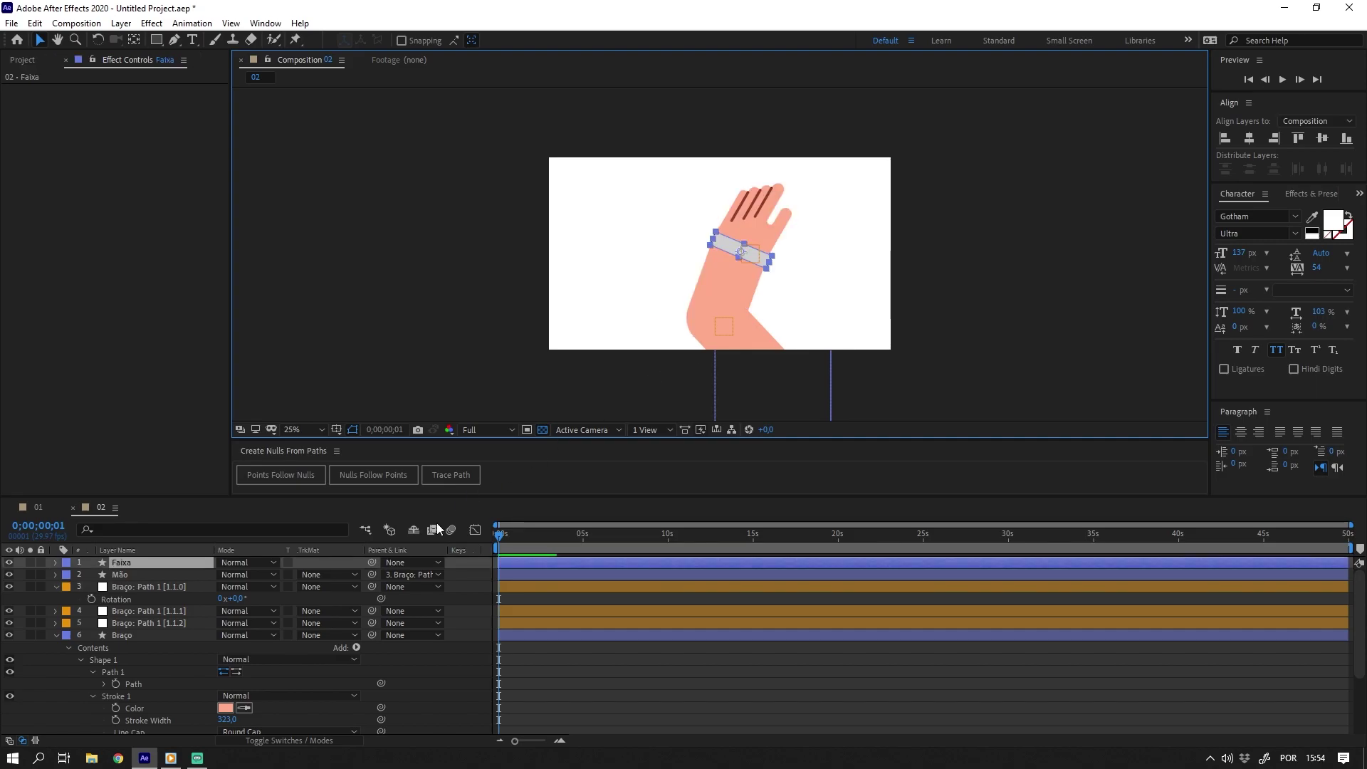
{"action": "left_click", "coordinate": [461, 573]}
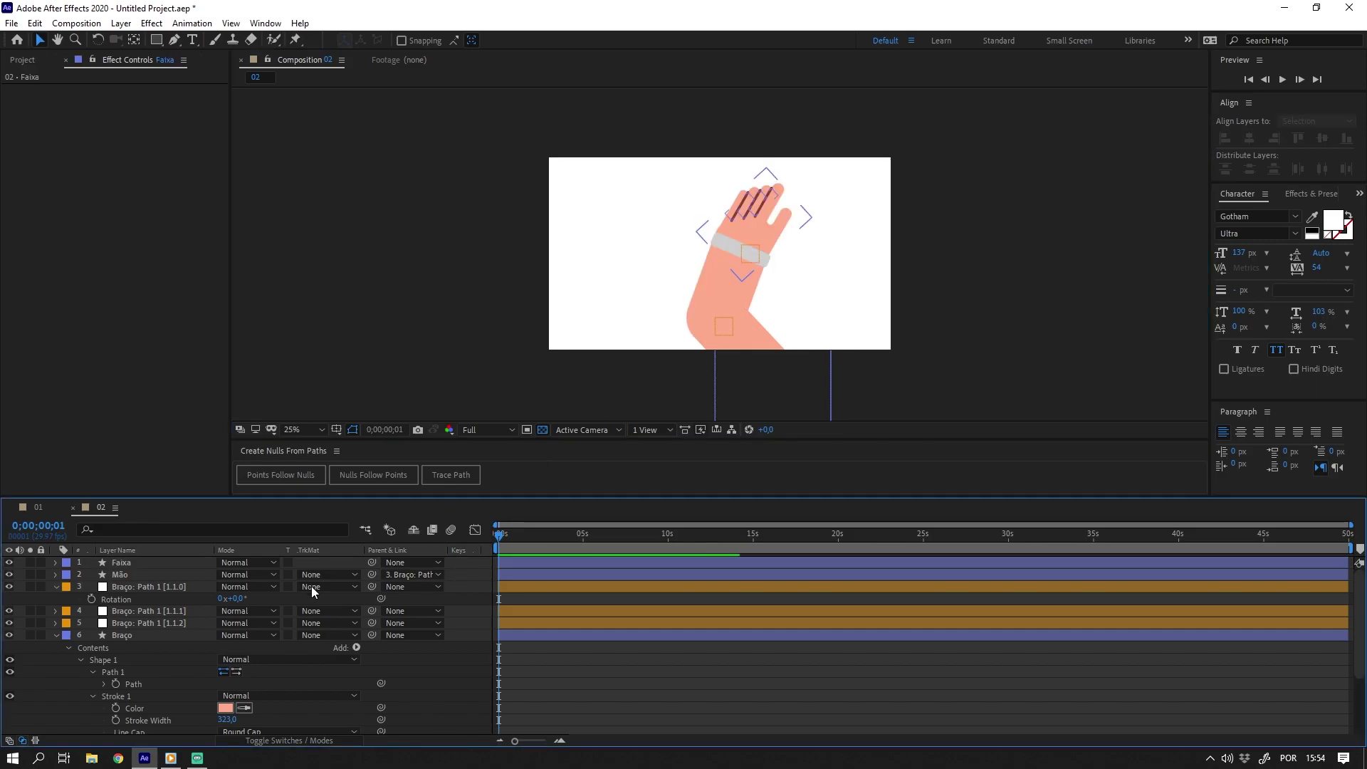
{"action": "left_click", "coordinate": [138, 685]}
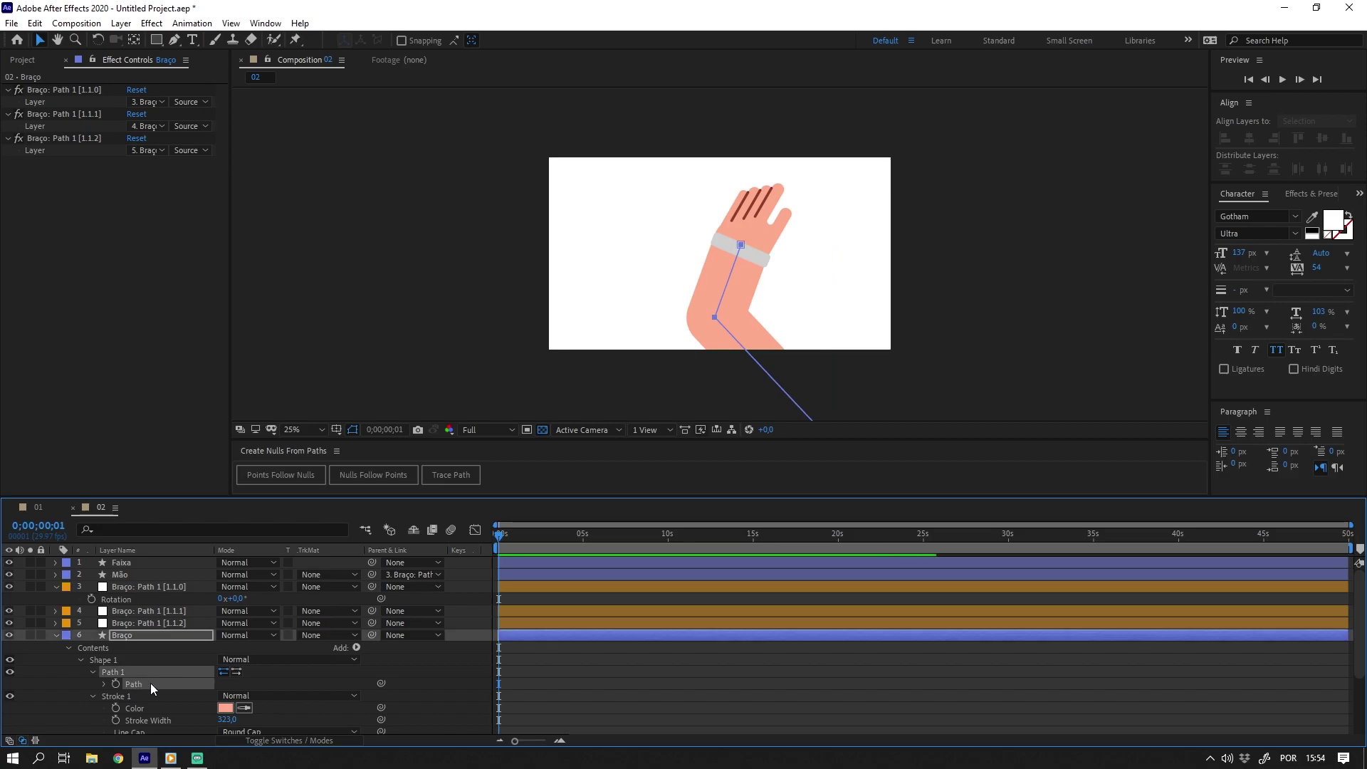
Create a Trace Path null from Braço's Path 1 and scrub the timeline to watch it follow the arm.
{"action": "left_click", "coordinate": [459, 480]}
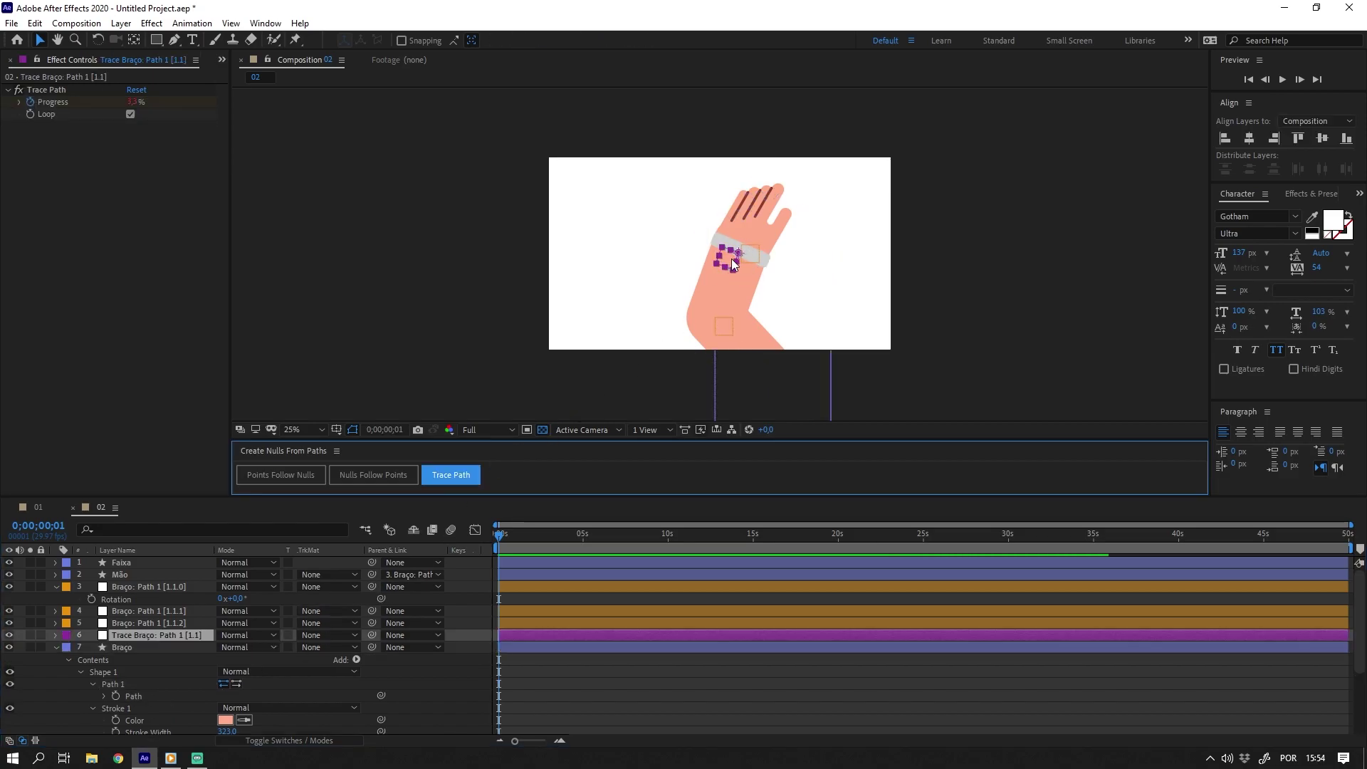
{"action": "scroll", "coordinate": [732, 258], "scroll_direction": "up", "scroll_amount": 1}
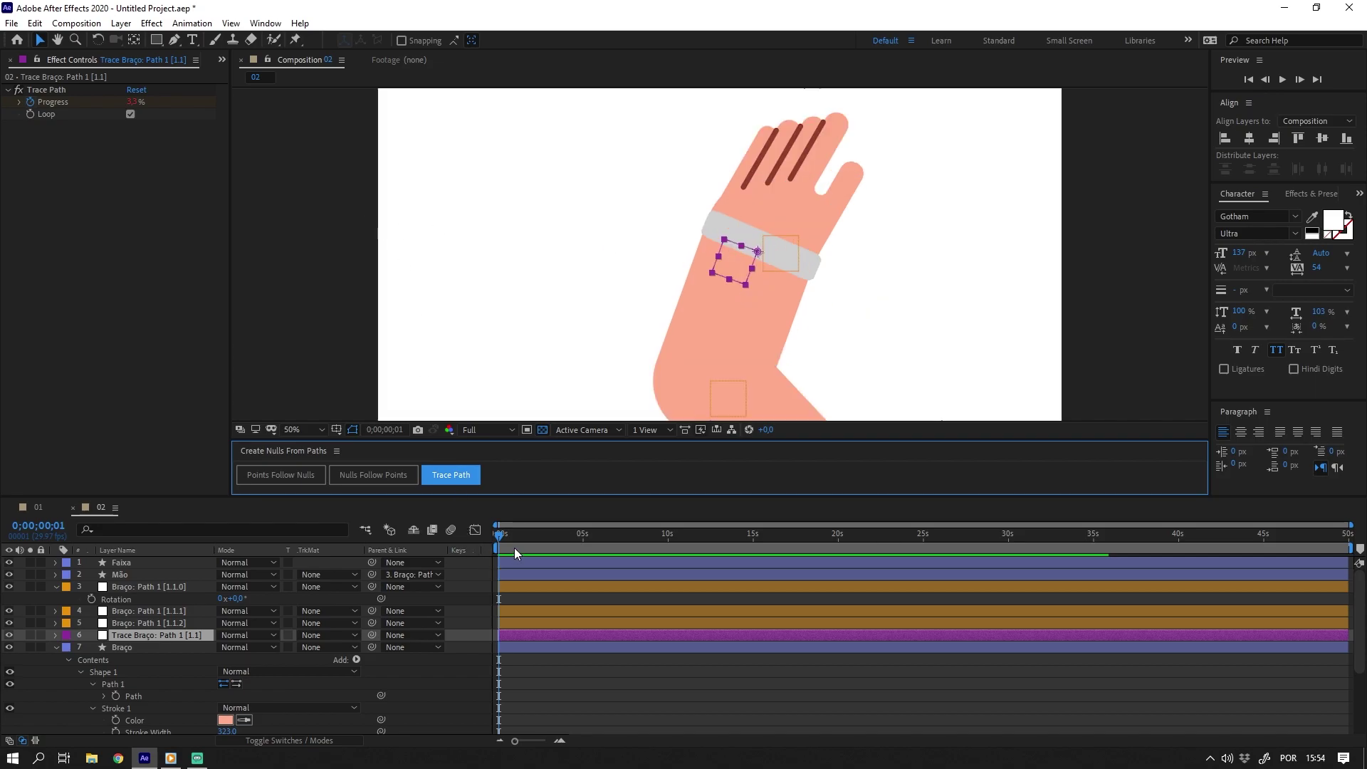
{"action": "left_click_drag", "start_coordinate": [498, 533], "coordinate": [509, 534]}
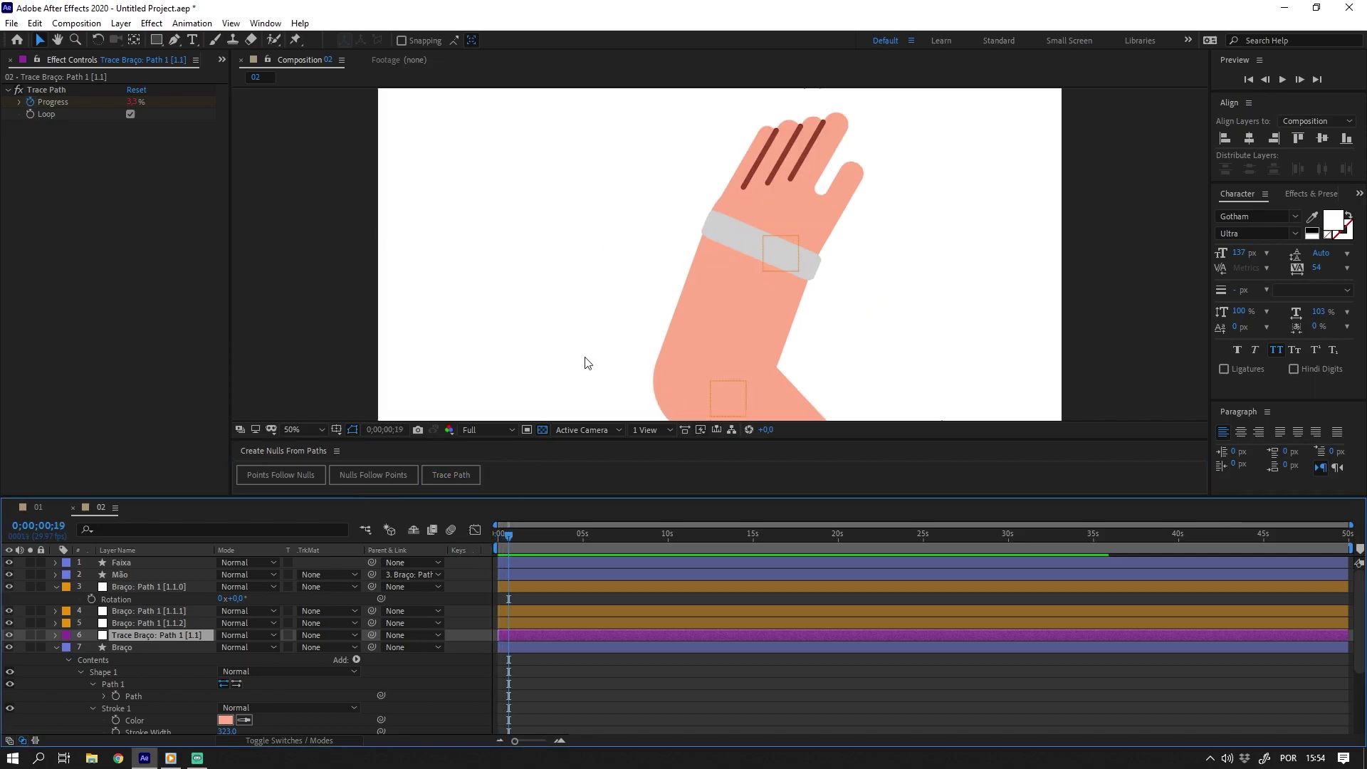
{"action": "scroll", "coordinate": [607, 361], "scroll_direction": "down", "scroll_amount": 1}
{"action": "mouse_move", "coordinate": [510, 533]}
{"action": "left_mouse_down"}
{"action": "mouse_move", "coordinate": [557, 519]}
{"action": "mouse_move", "coordinate": [544, 523]}
{"action": "left_mouse_up"}
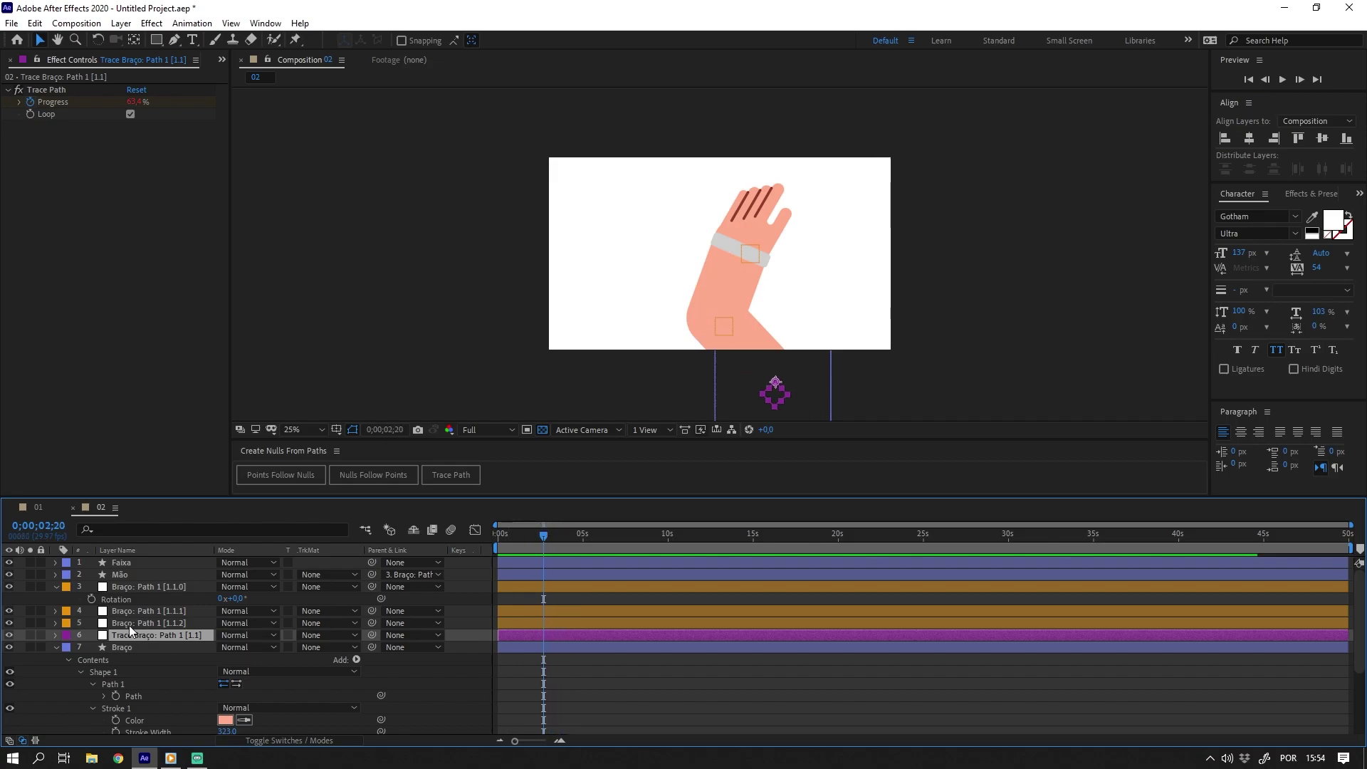
{"action": "left_click", "coordinate": [143, 587]}
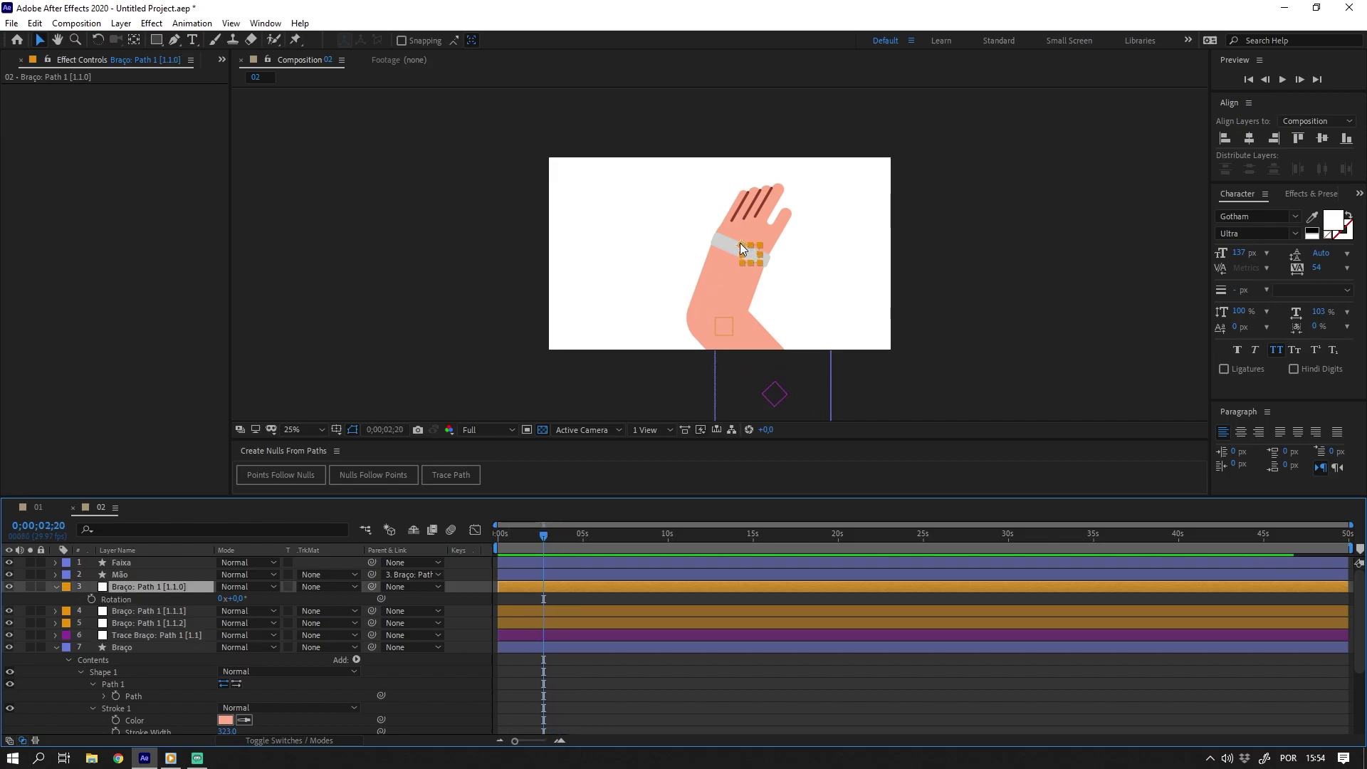
{"action": "left_click_drag", "start_coordinate": [741, 242], "coordinate": [653, 255]}
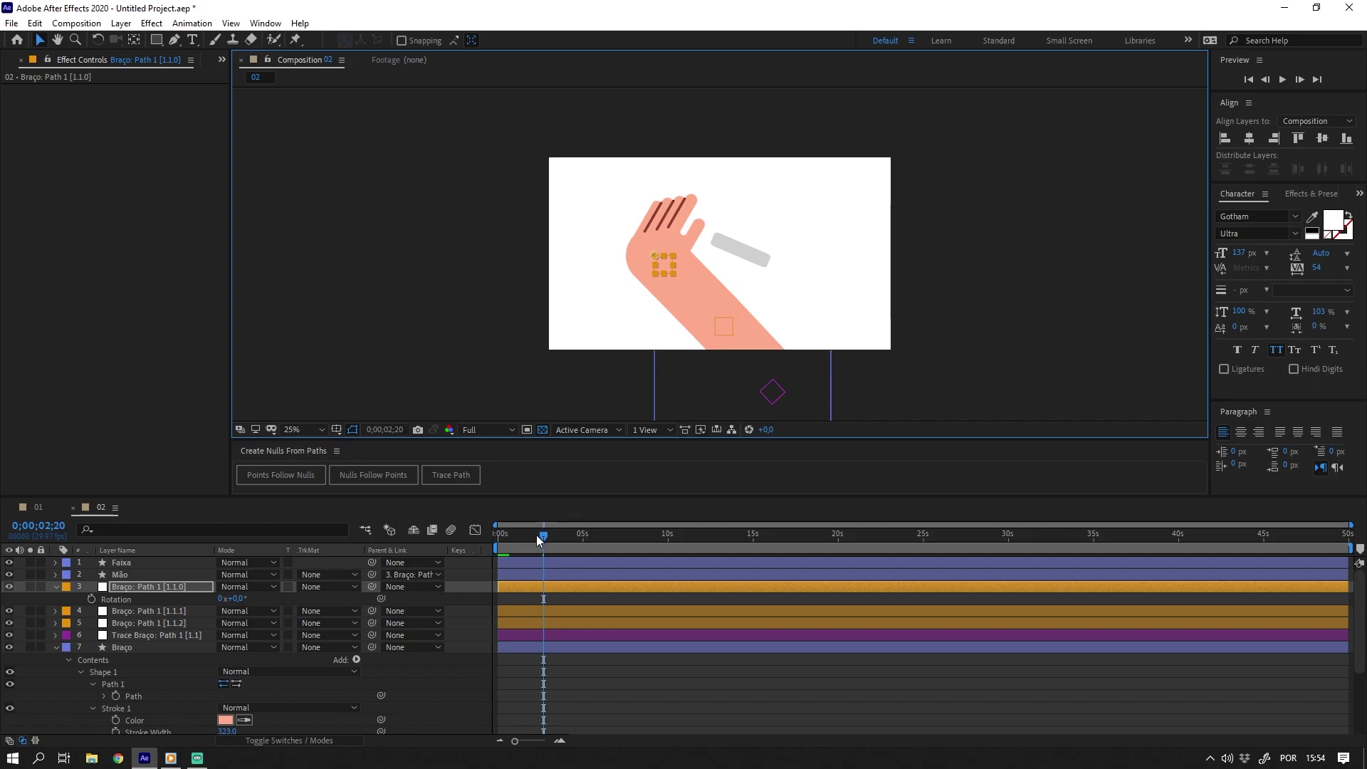
{"action": "mouse_move", "coordinate": [534, 536]}
{"action": "left_mouse_down"}
{"action": "mouse_move", "coordinate": [506, 544]}
{"action": "mouse_move", "coordinate": [534, 544]}
{"action": "left_mouse_up"}
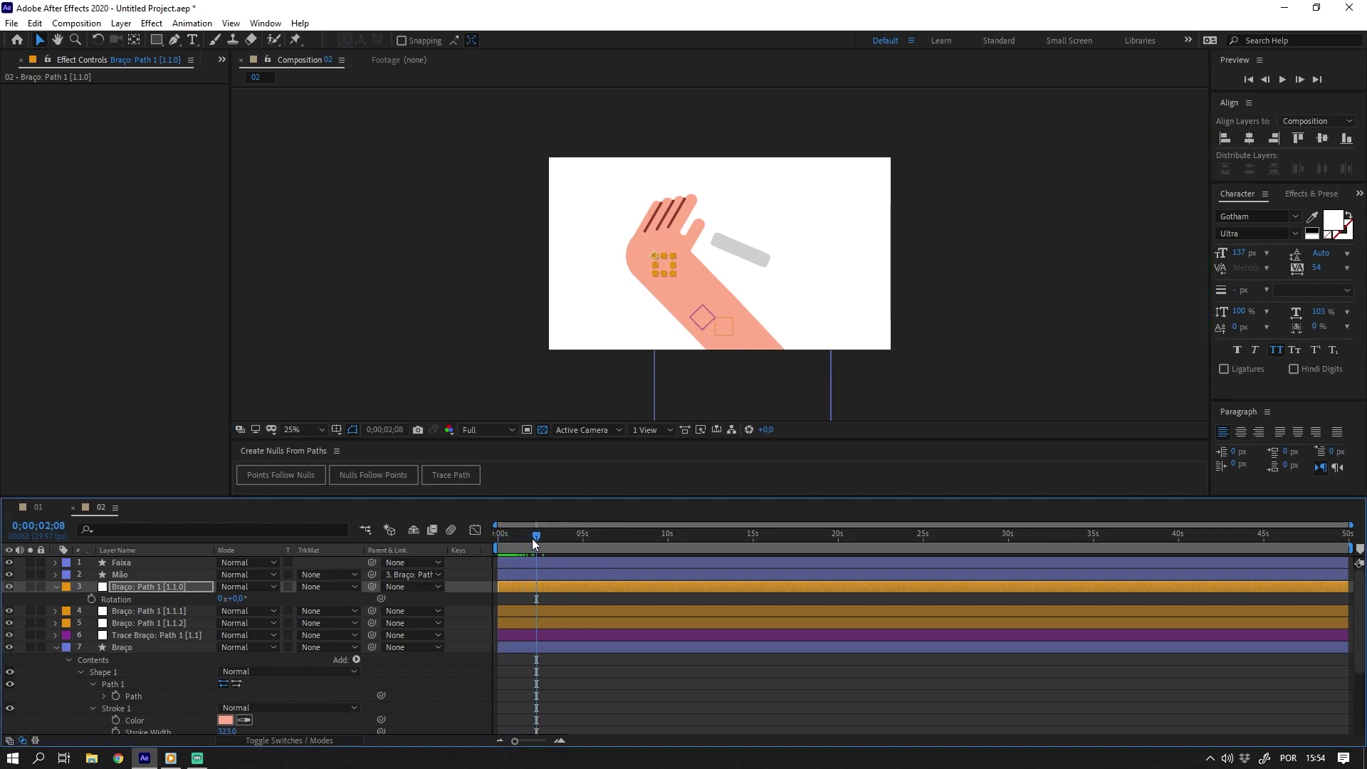
{"action": "key", "text": "k"}
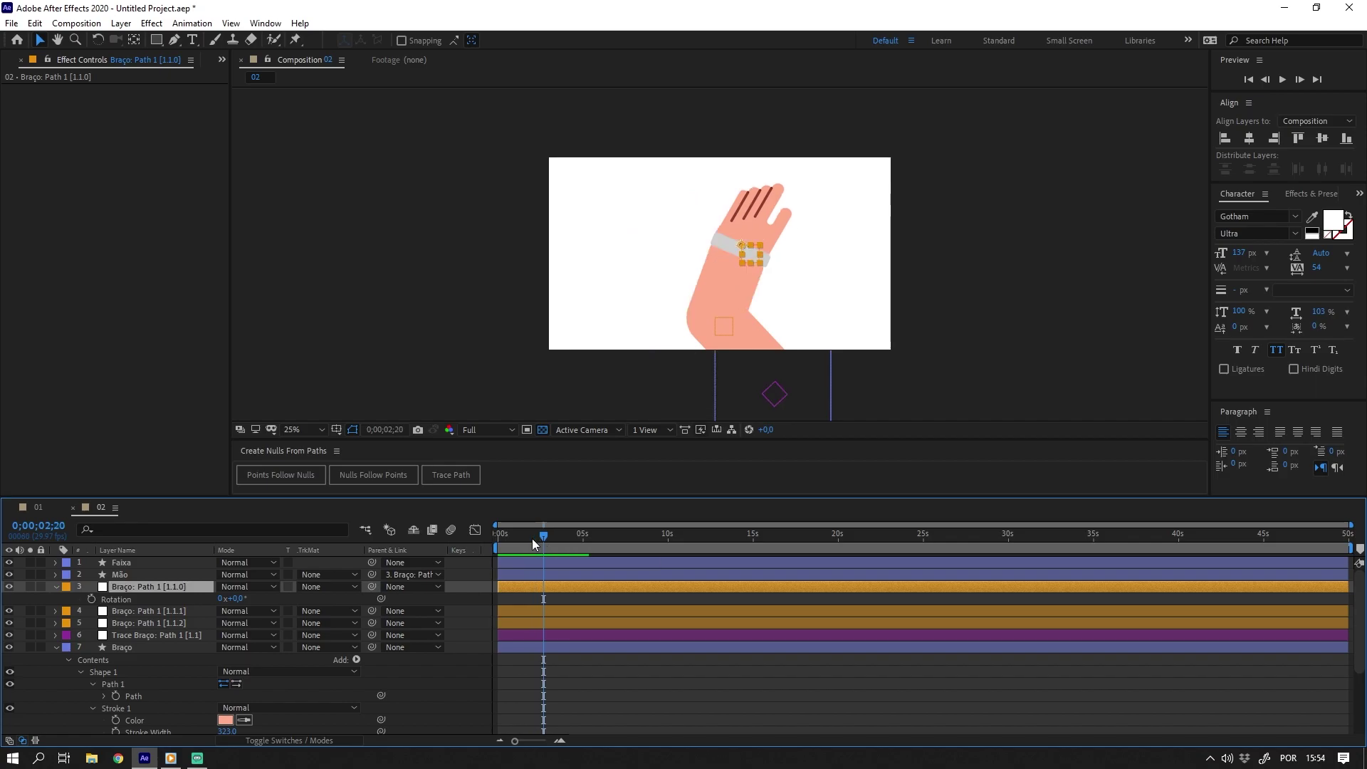
{"action": "left_click", "coordinate": [537, 536]}
{"action": "left_click_drag", "start_coordinate": [515, 537], "coordinate": [498, 534]}
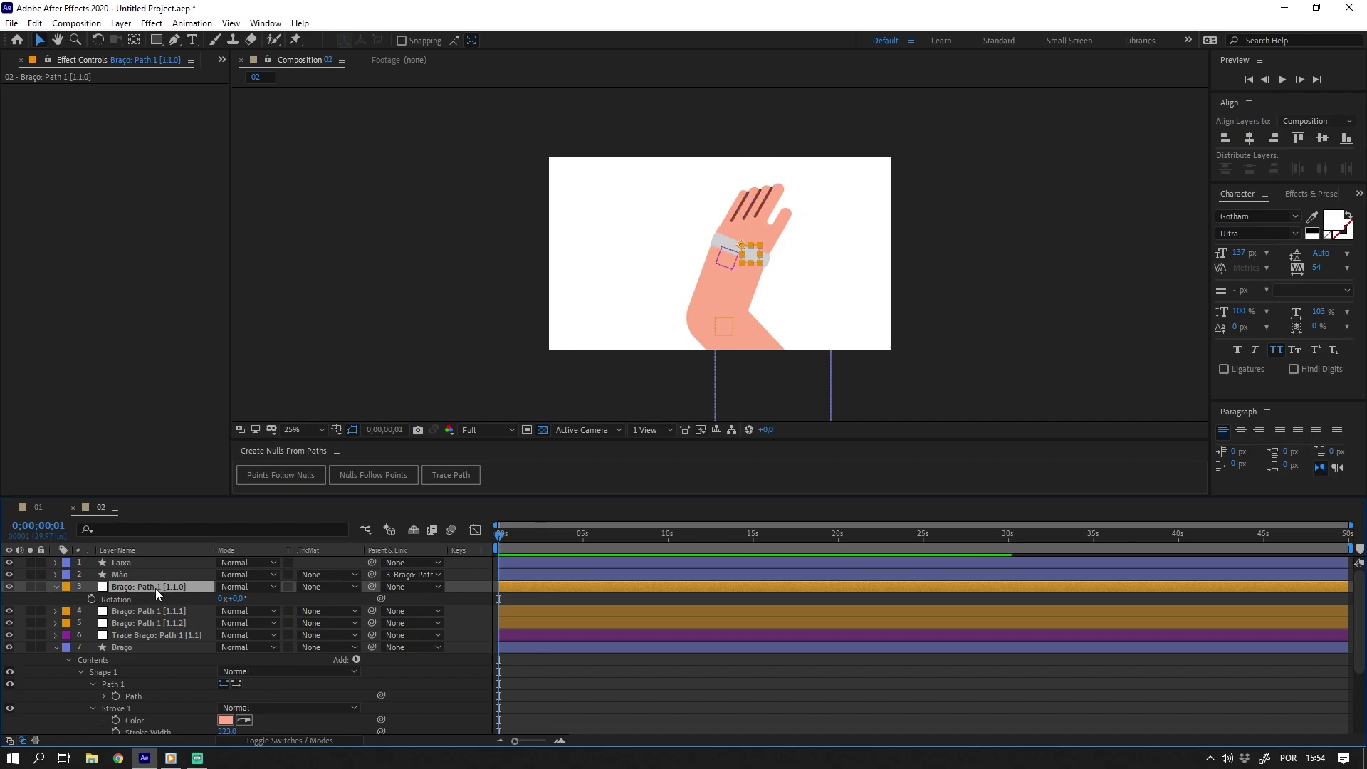
Delete both Progress keyframes from the Trace Braço: Path 1 [1.1] layer.
{"action": "left_click", "coordinate": [152, 636]}
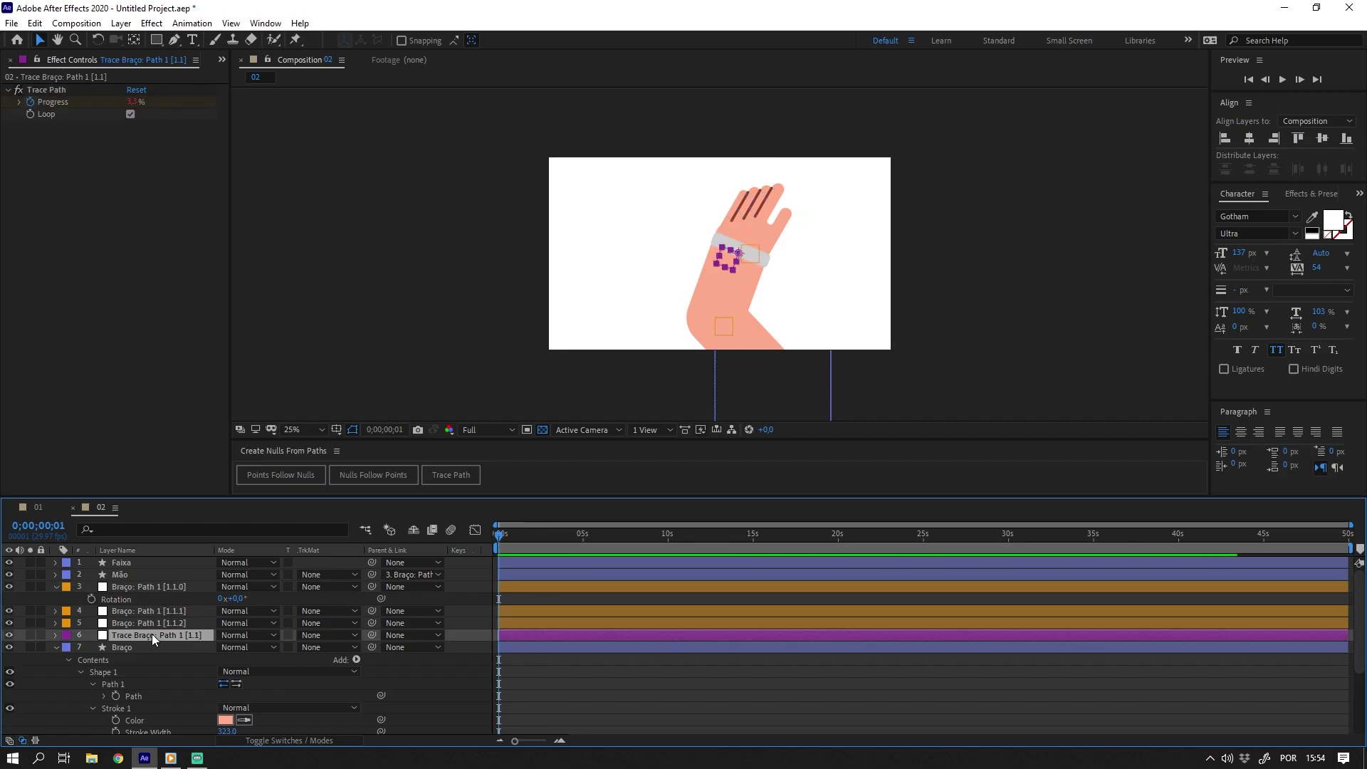
{"action": "key", "text": "u"}
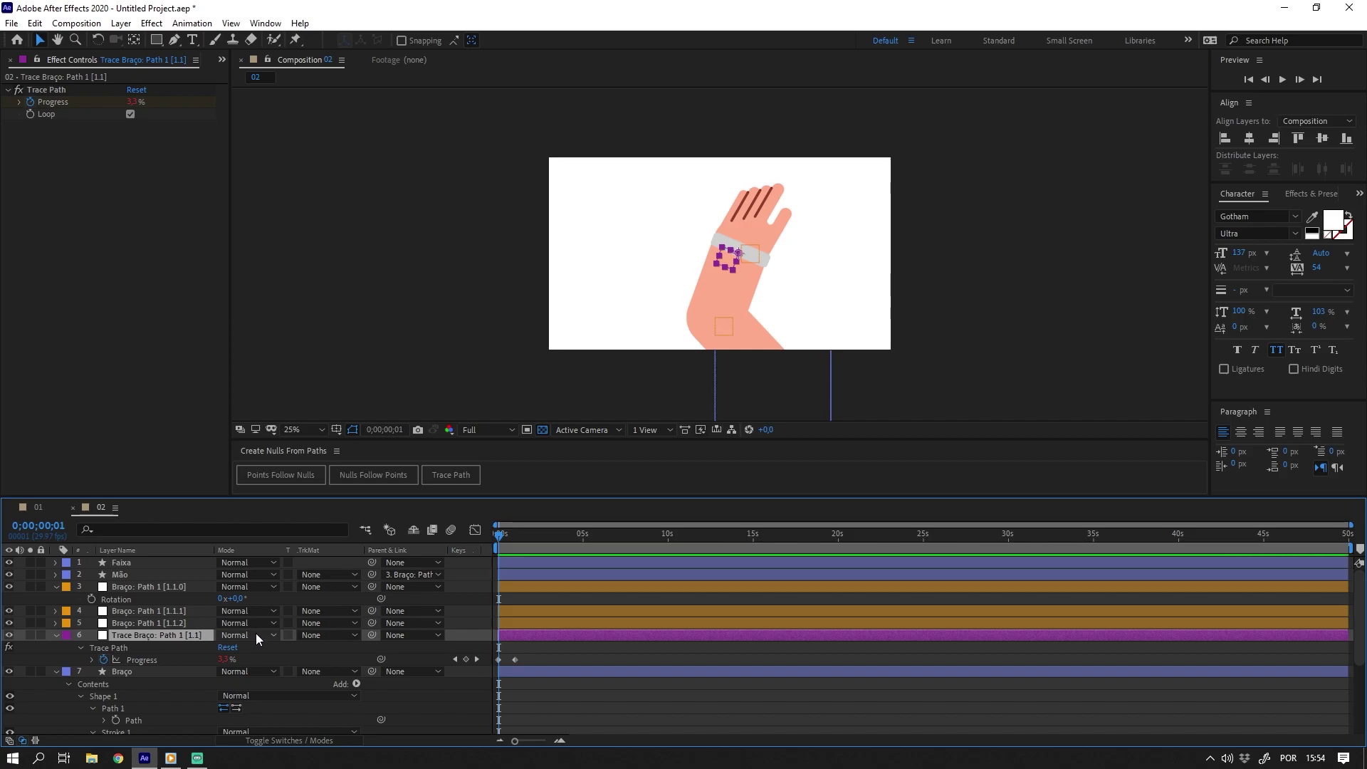
{"action": "key", "text": "Home"}
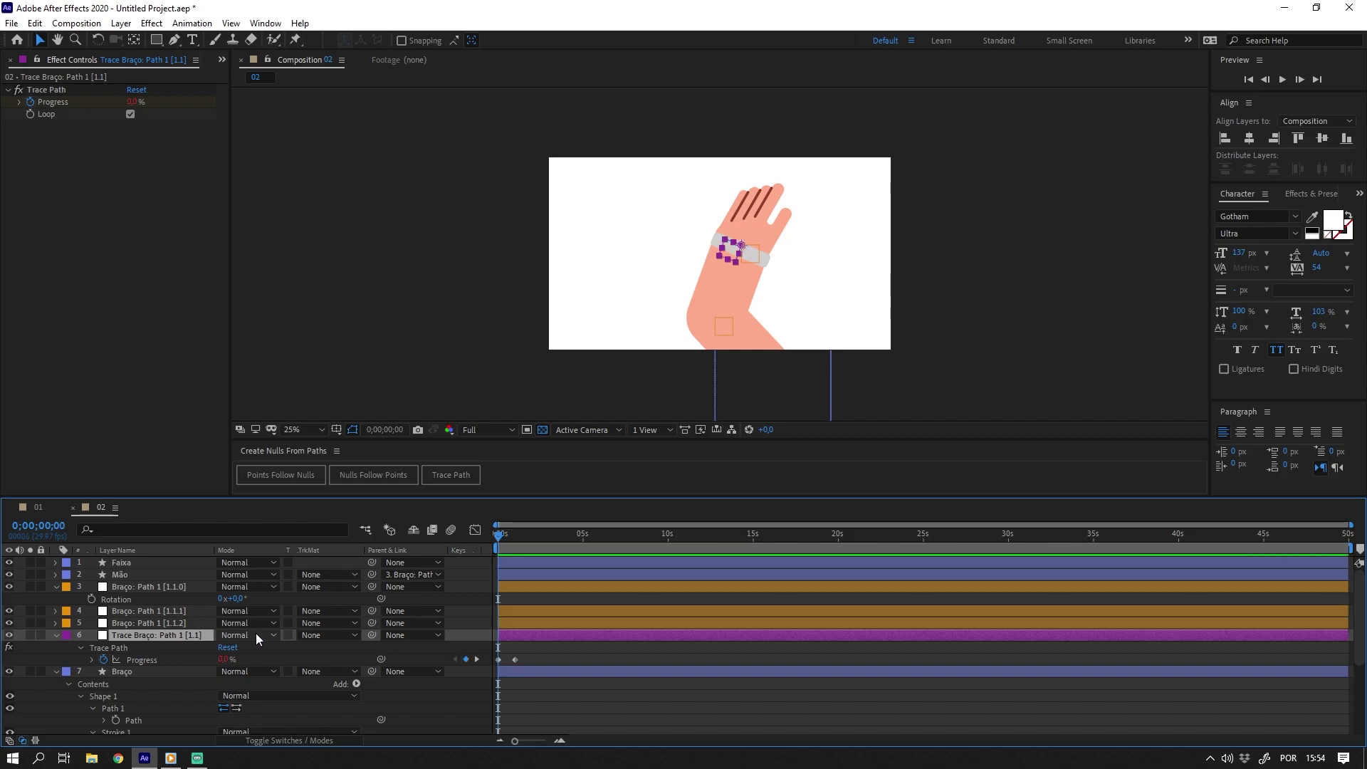
{"action": "key", "text": "Page_Down"}
{"action": "left_click_drag", "start_coordinate": [537, 652], "coordinate": [481, 670]}
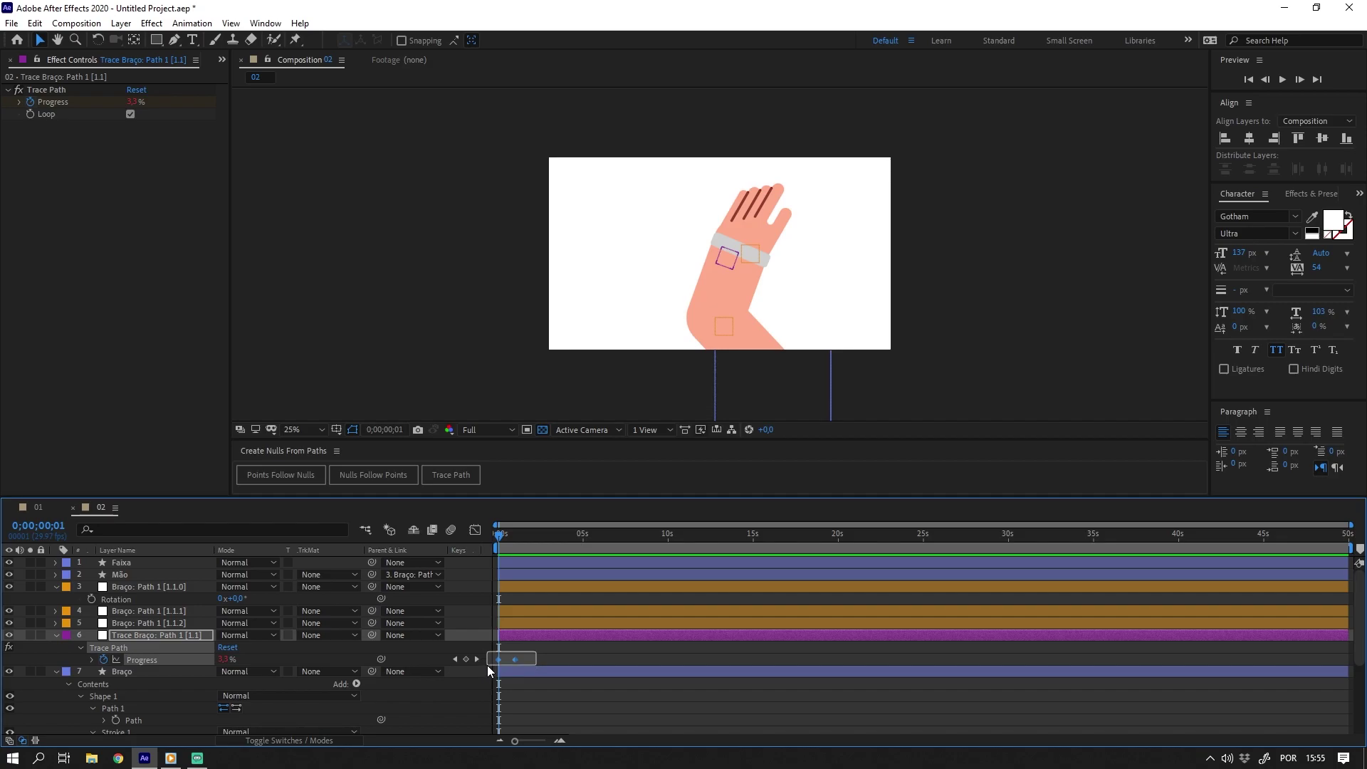
{"action": "key", "text": "Delete"}
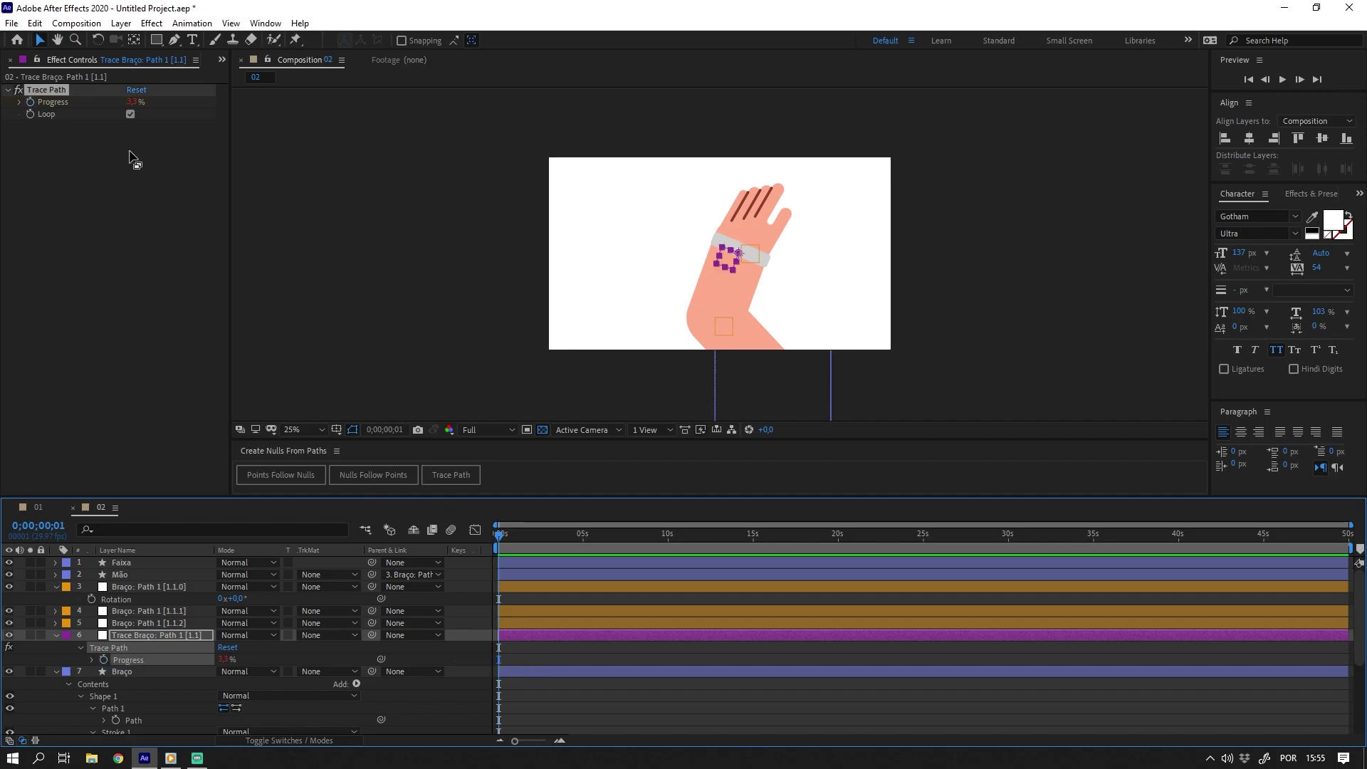
Turn off the Trace Path effect's Loop option, leaving Progress fixed at 3.3%.
{"action": "left_click", "coordinate": [129, 115]}
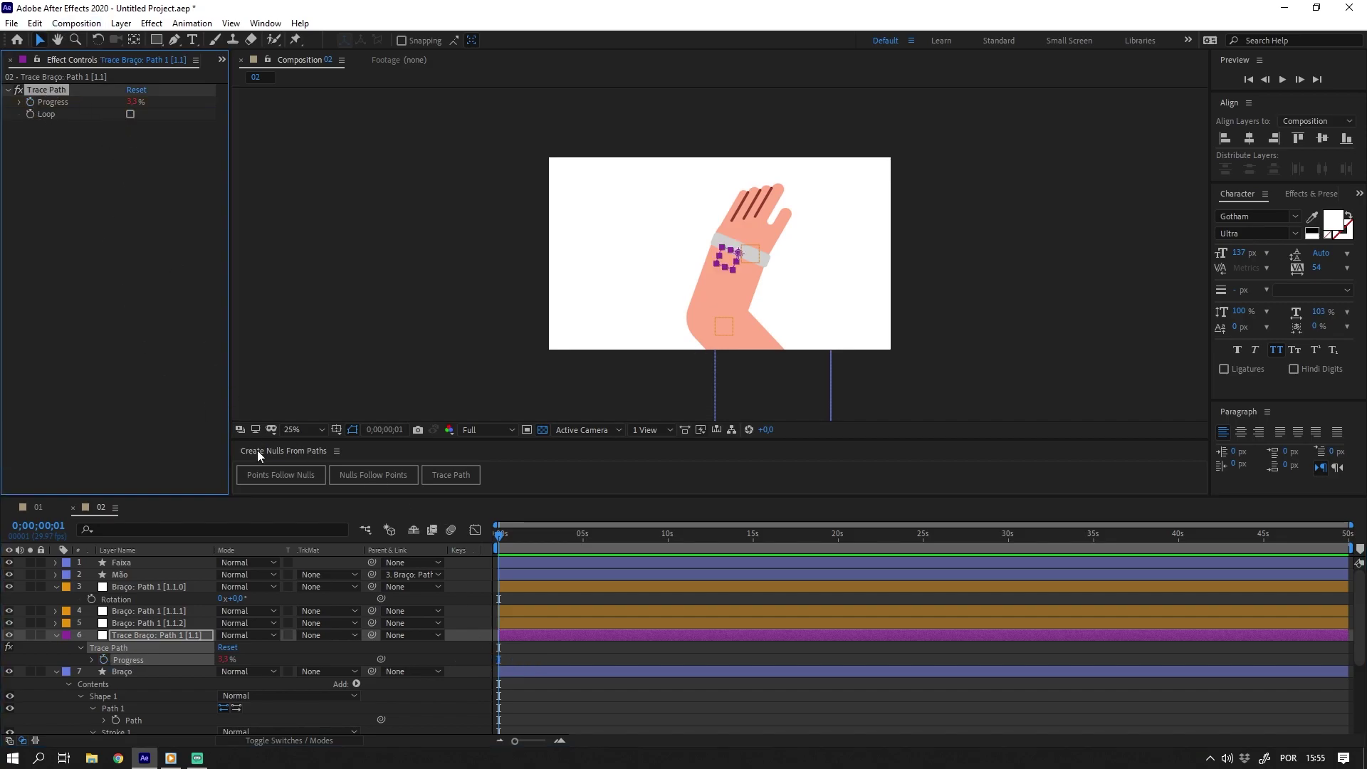
{"action": "left_click", "coordinate": [180, 635]}
{"action": "left_click", "coordinate": [143, 563]}
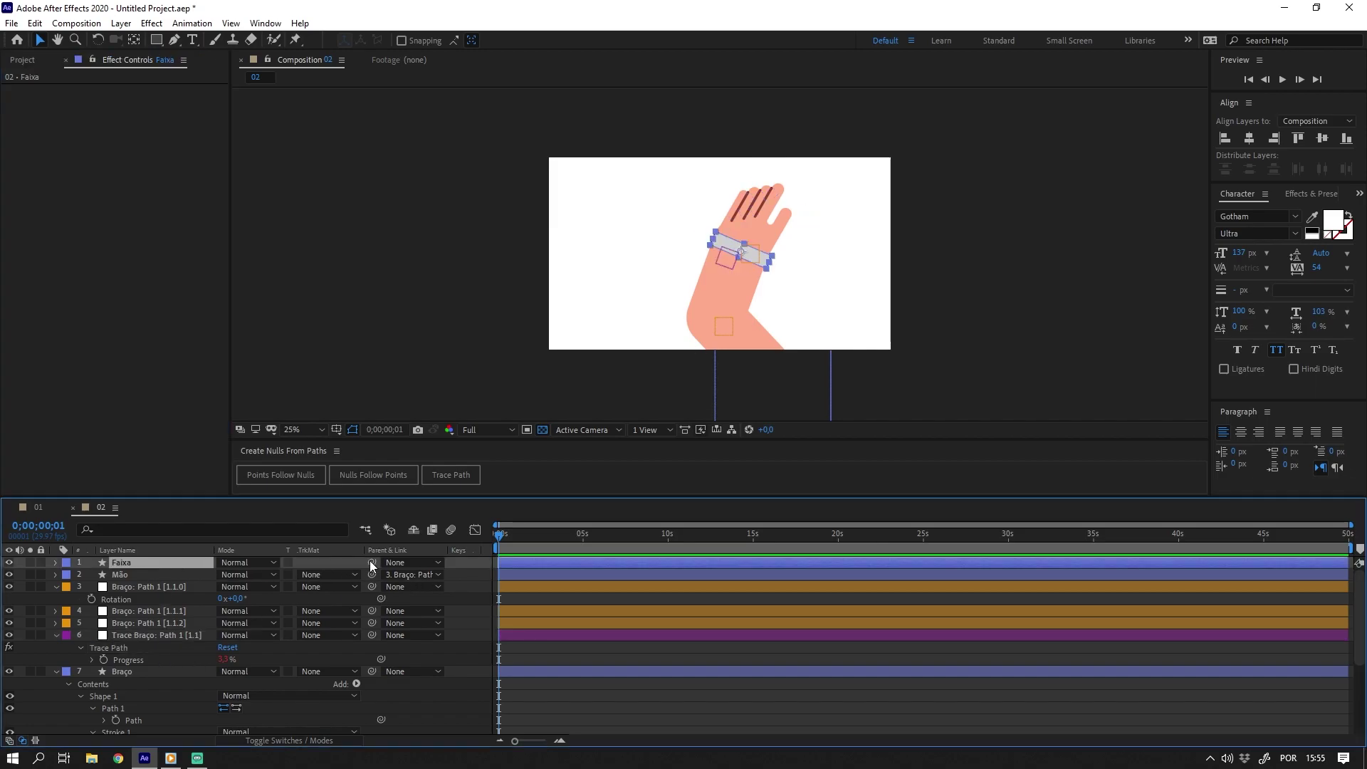
Parent Faixa to the Trace Braço null, then move and rotate the wrist null to test the band.
{"action": "left_click_drag", "start_coordinate": [371, 564], "coordinate": [147, 638]}
{"action": "left_click", "coordinate": [161, 587]}
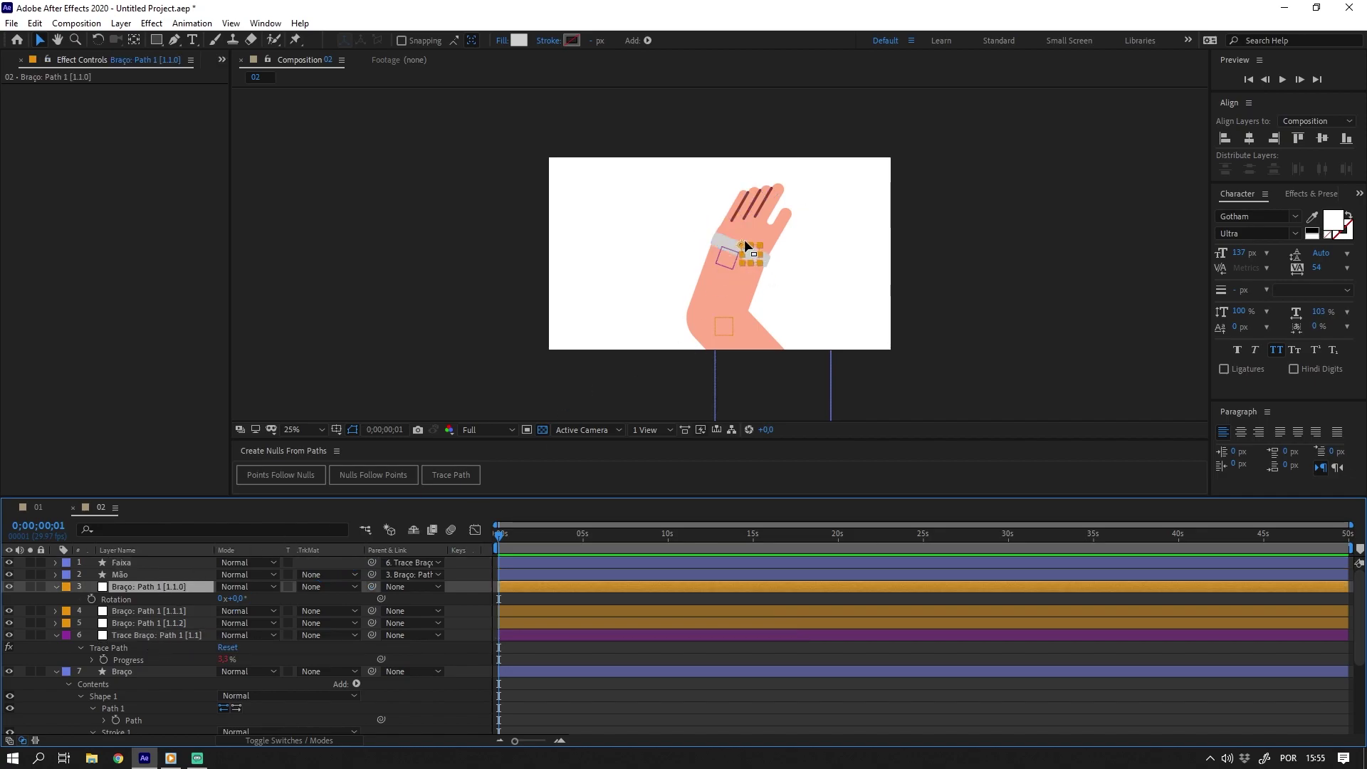
{"action": "left_click_drag", "start_coordinate": [746, 247], "coordinate": [650, 254]}
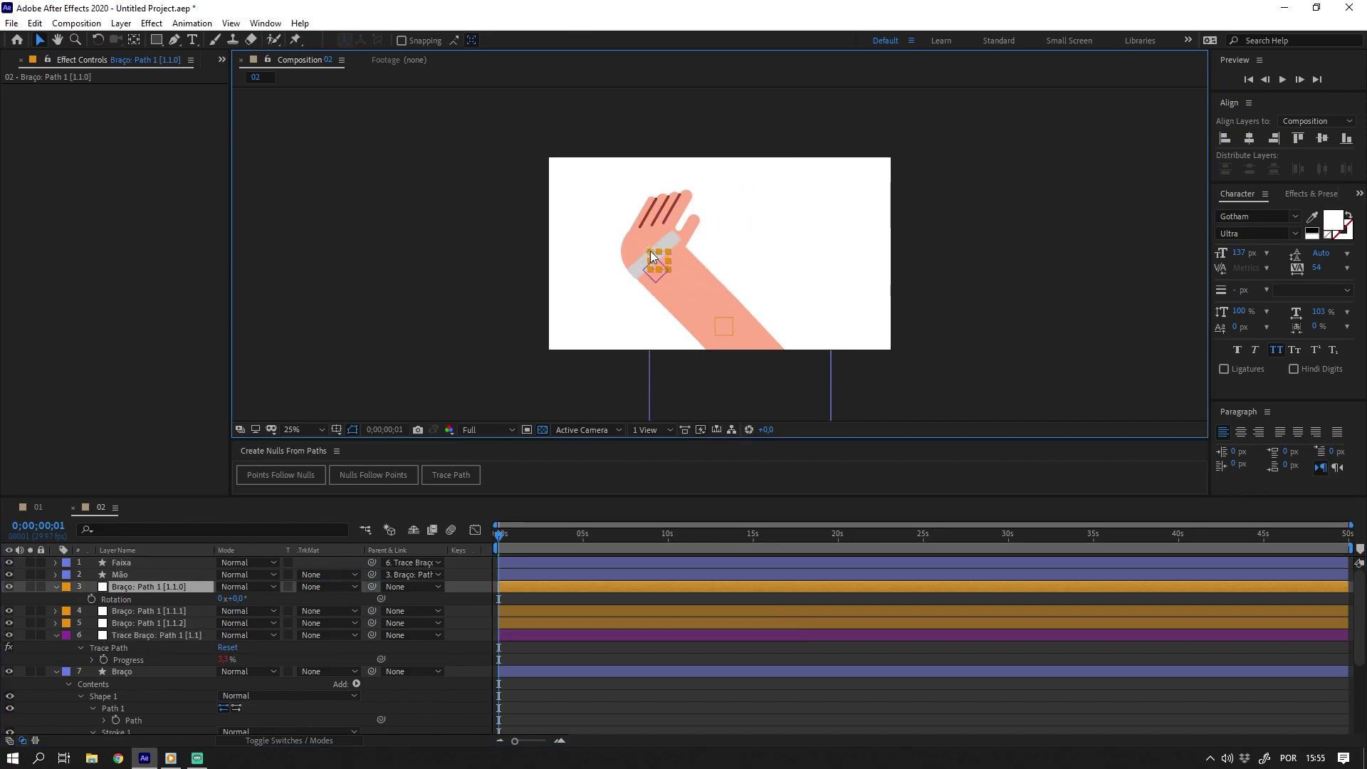
{"action": "left_click_drag", "start_coordinate": [239, 599], "coordinate": [187, 611]}
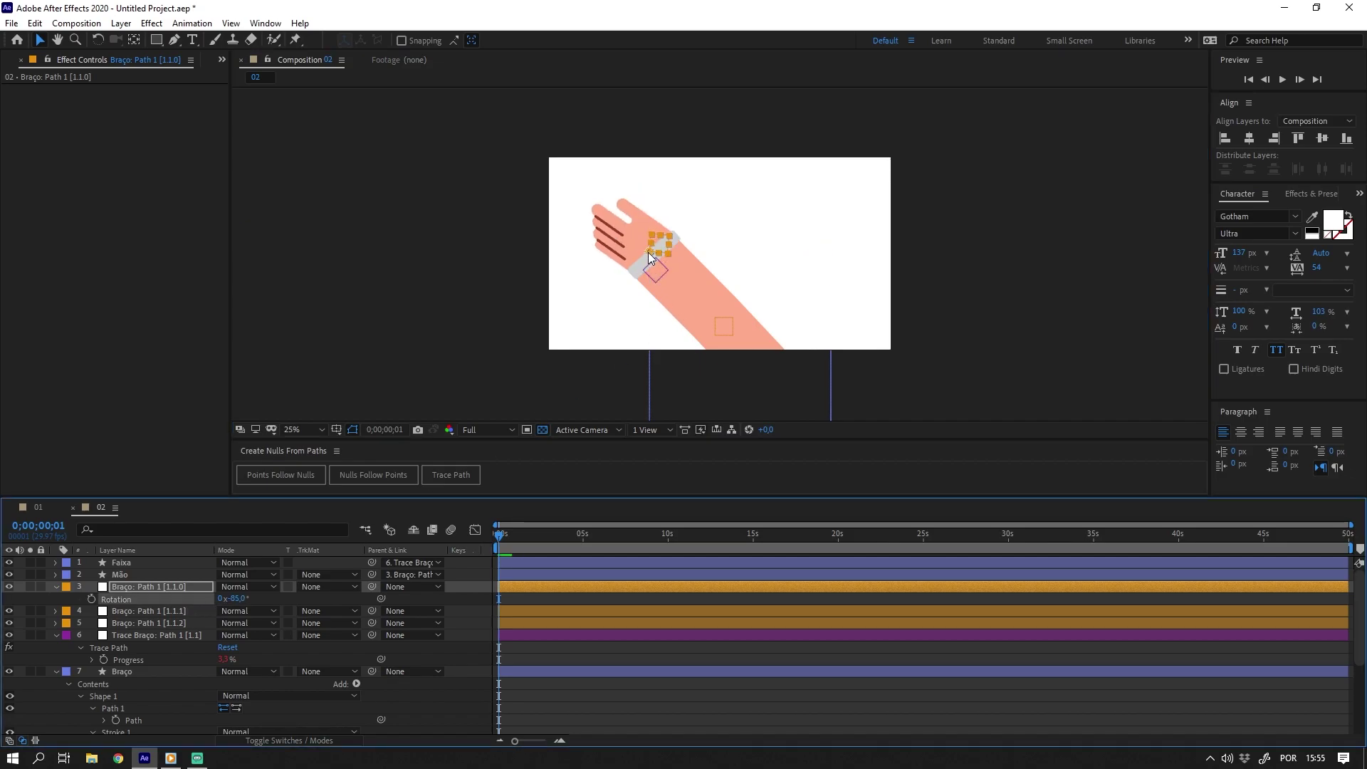
{"action": "left_click_drag", "start_coordinate": [649, 252], "coordinate": [767, 240]}
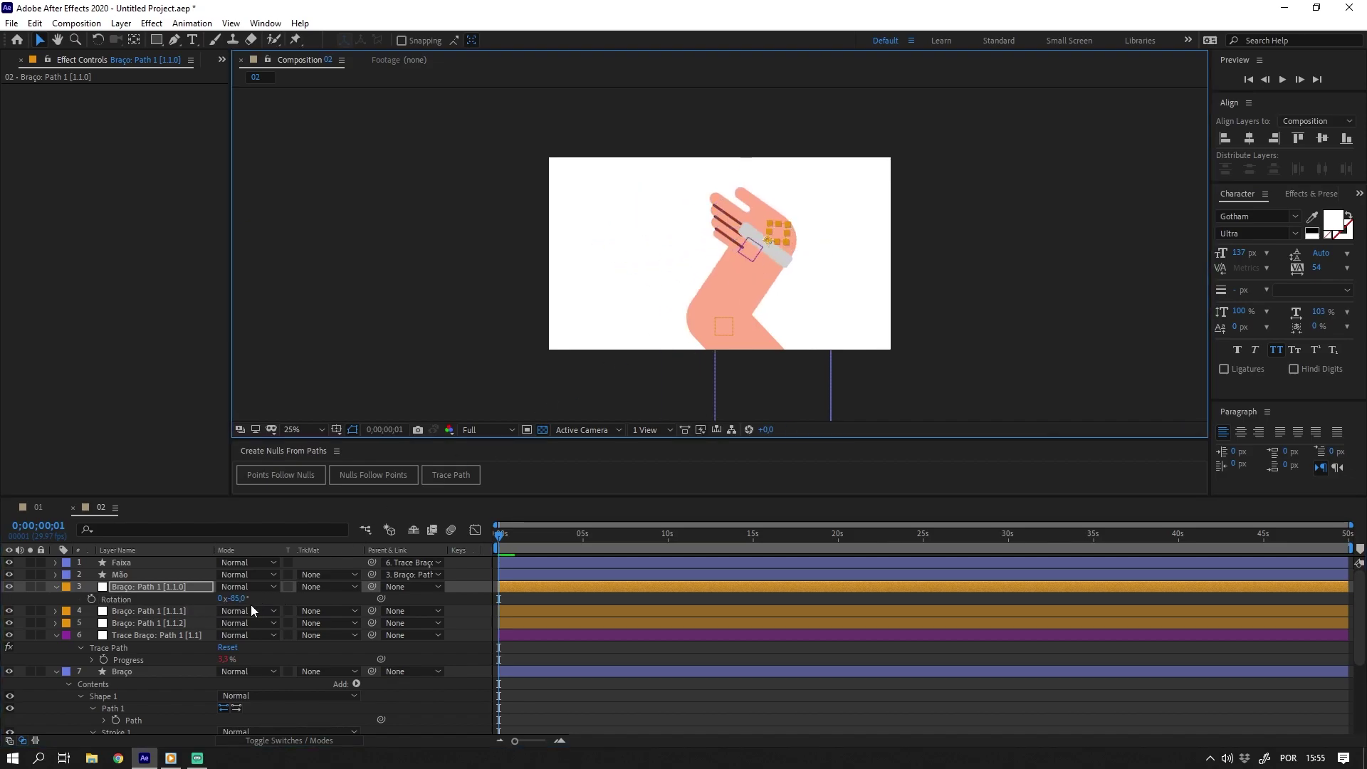
{"action": "left_click_drag", "start_coordinate": [237, 599], "coordinate": [307, 598]}
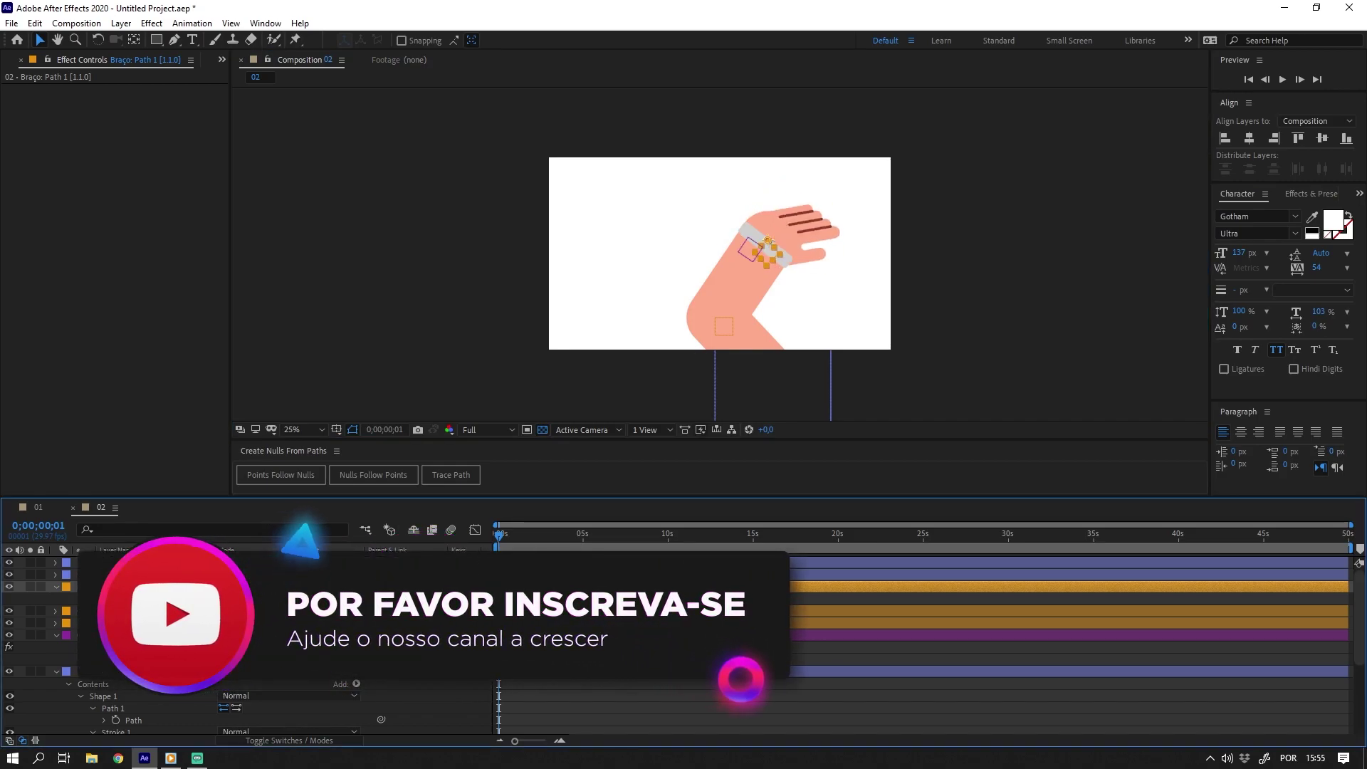
Keyframe the wrist null's Rotation through 0;00;00;11, add loopOut("pingpong"), and preview the waving hand.
{"action": "left_click_drag", "start_coordinate": [306, 599], "coordinate": [285, 599]}
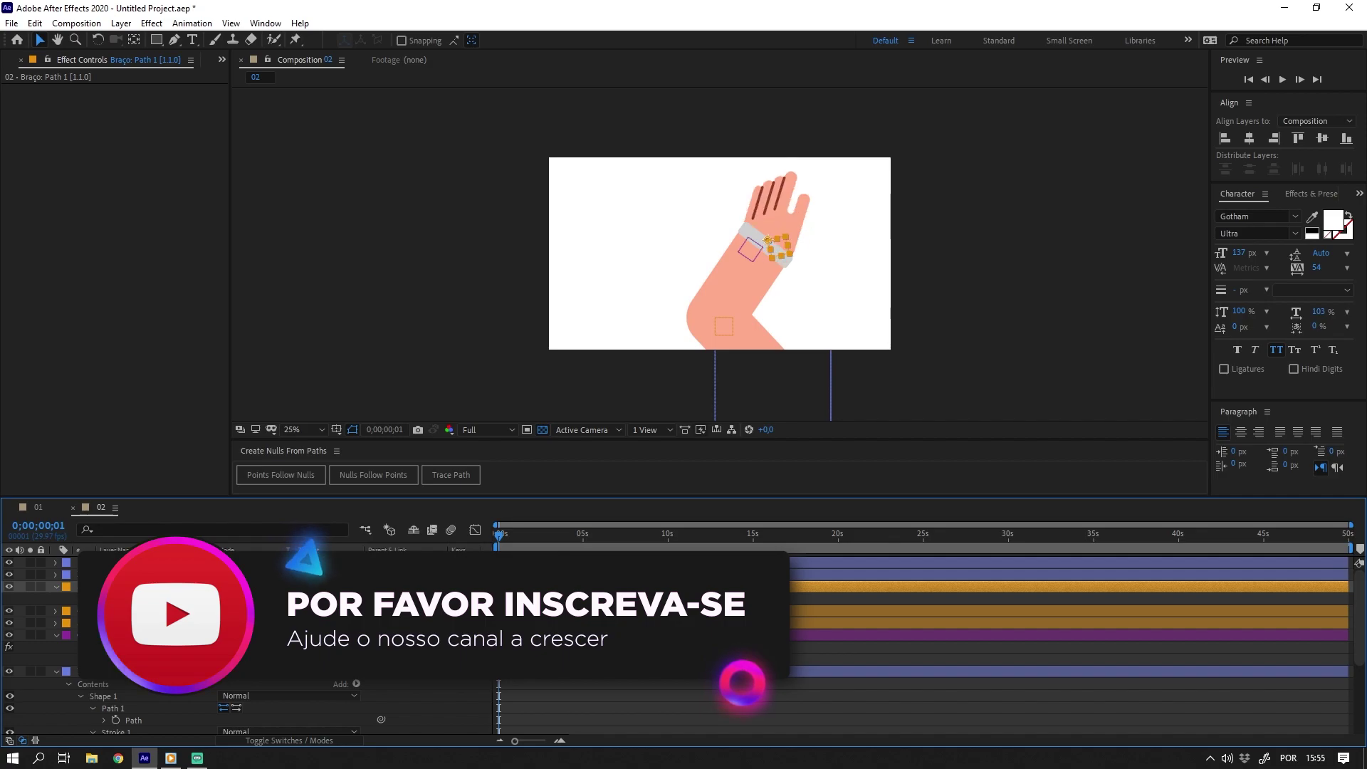
{"action": "key", "text": "shift+Page_Down"}
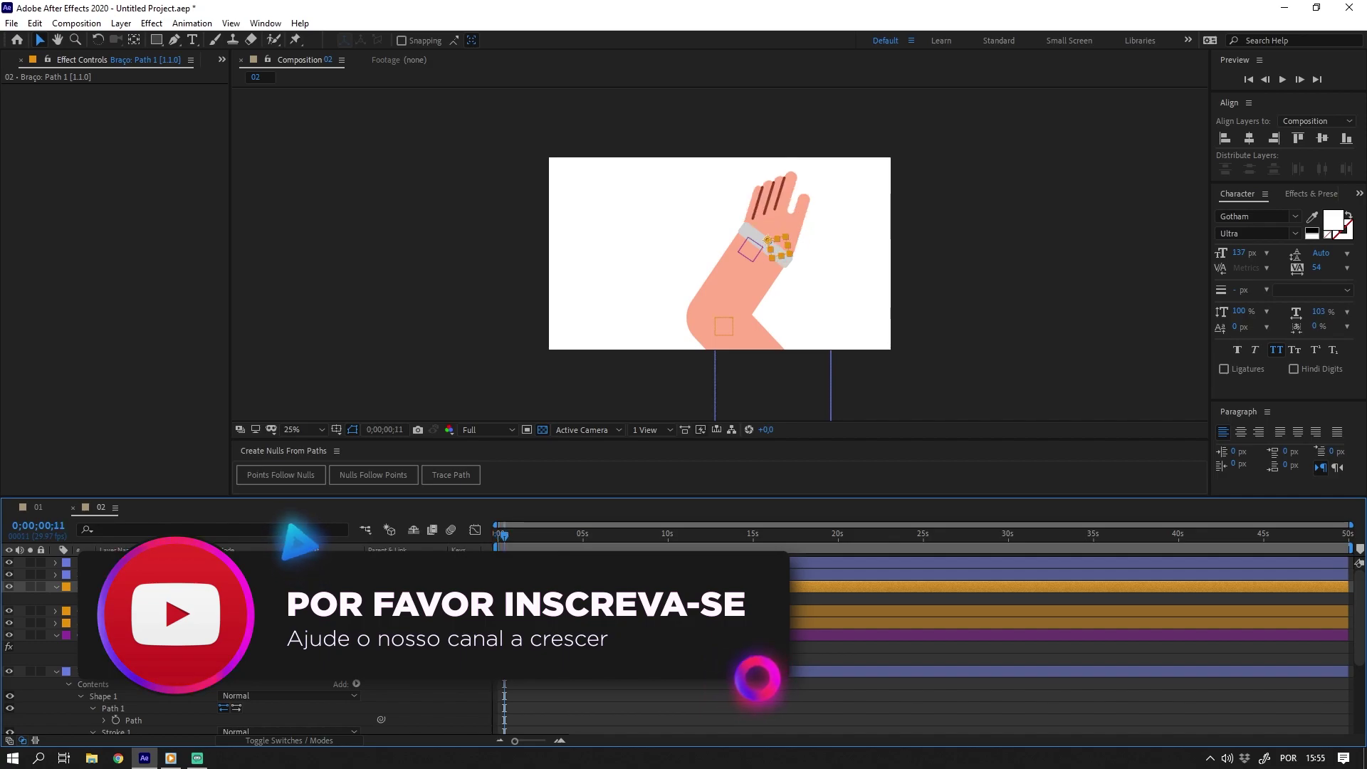
{"action": "left_click_drag", "start_coordinate": [285, 599], "coordinate": [316, 599]}
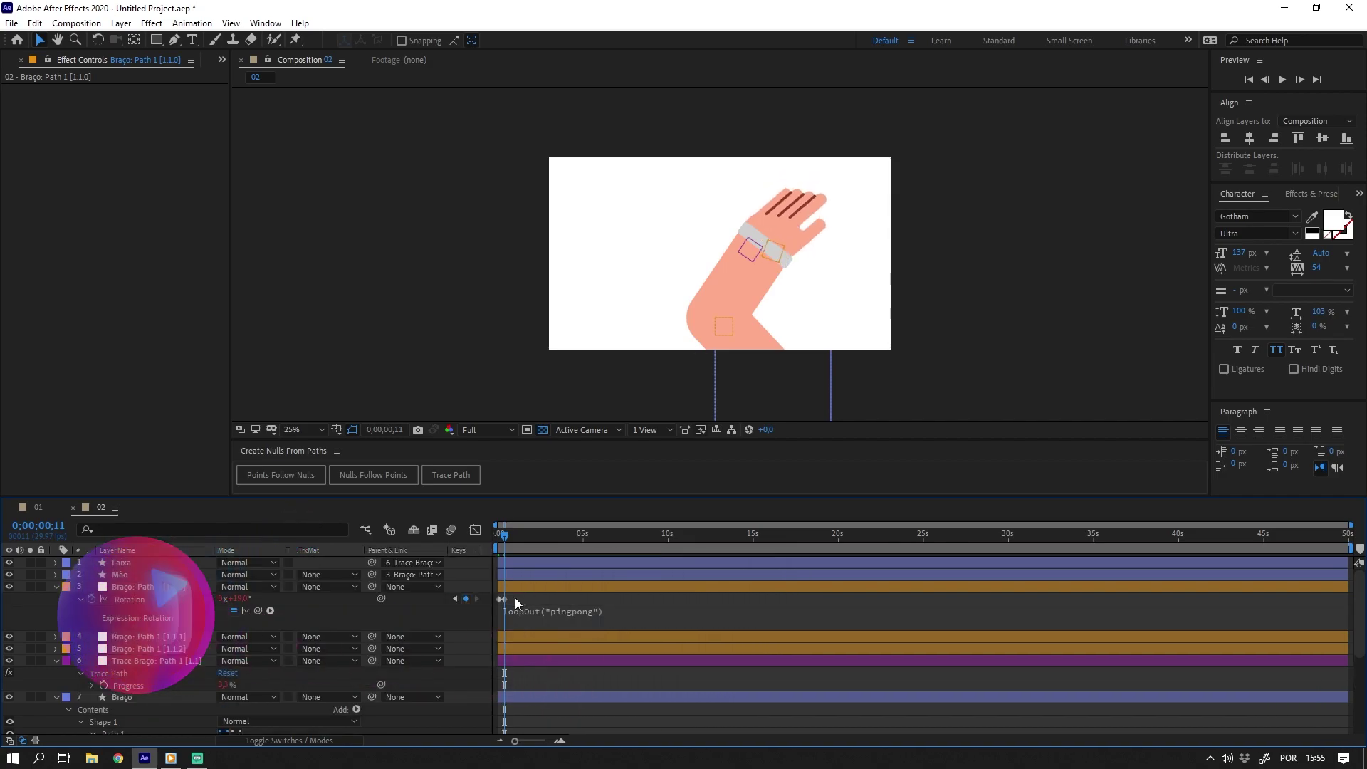
{"action": "left_click", "coordinate": [498, 607]}
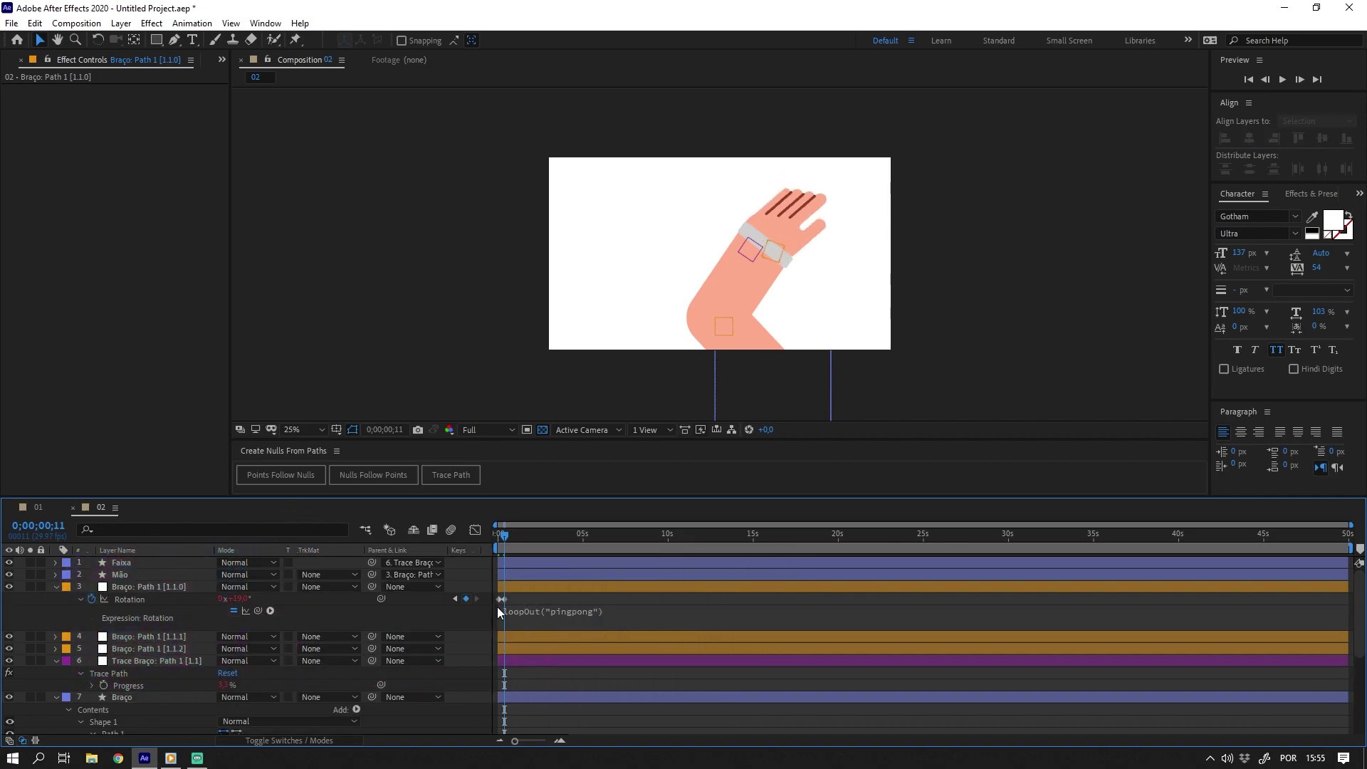
{"action": "left_click", "coordinate": [144, 598]}
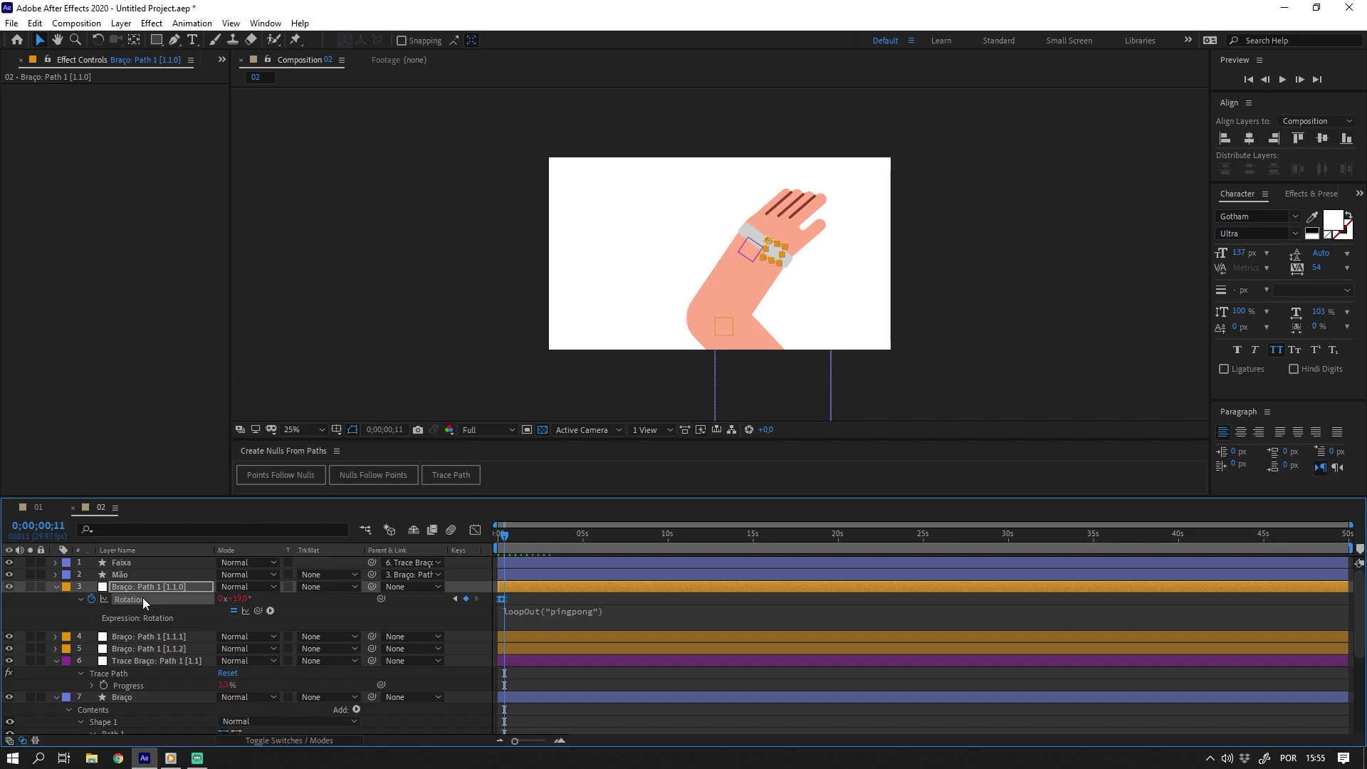
{"action": "key", "text": "space"}
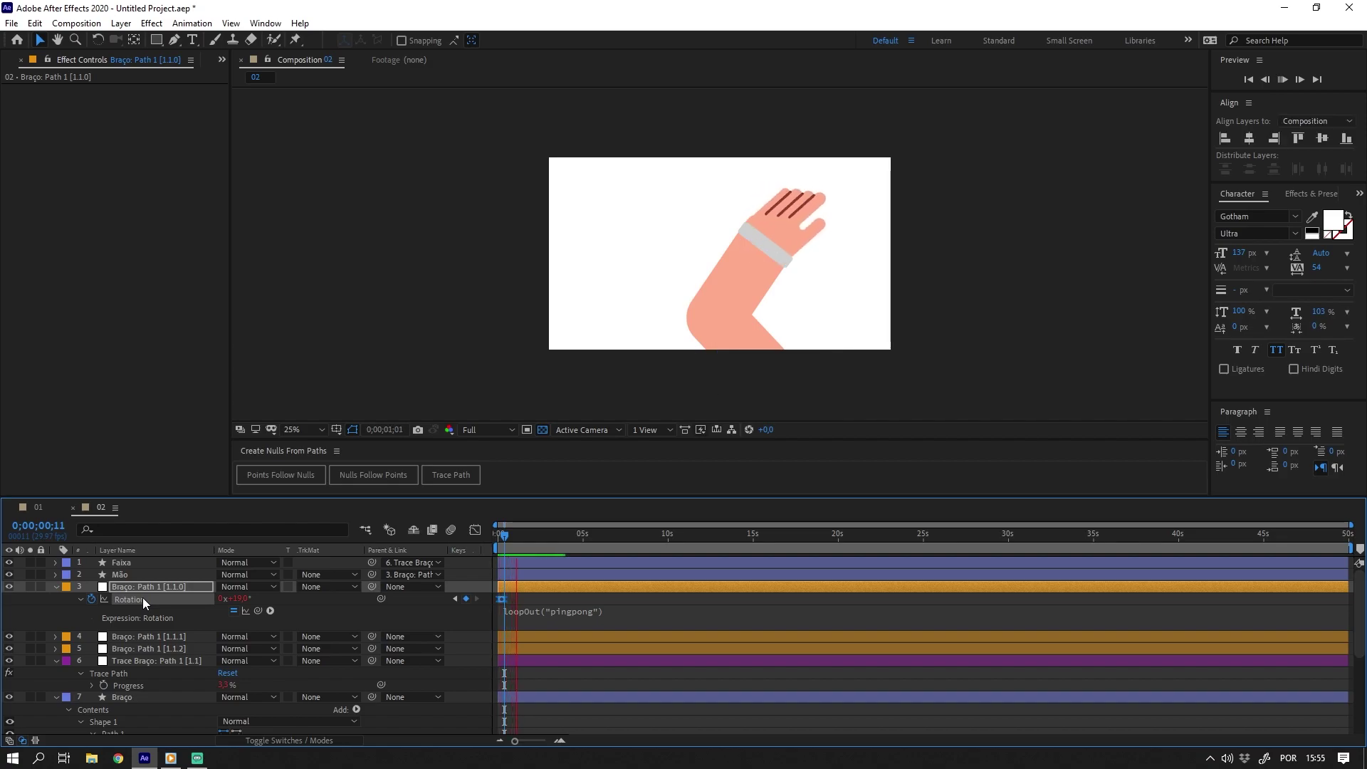